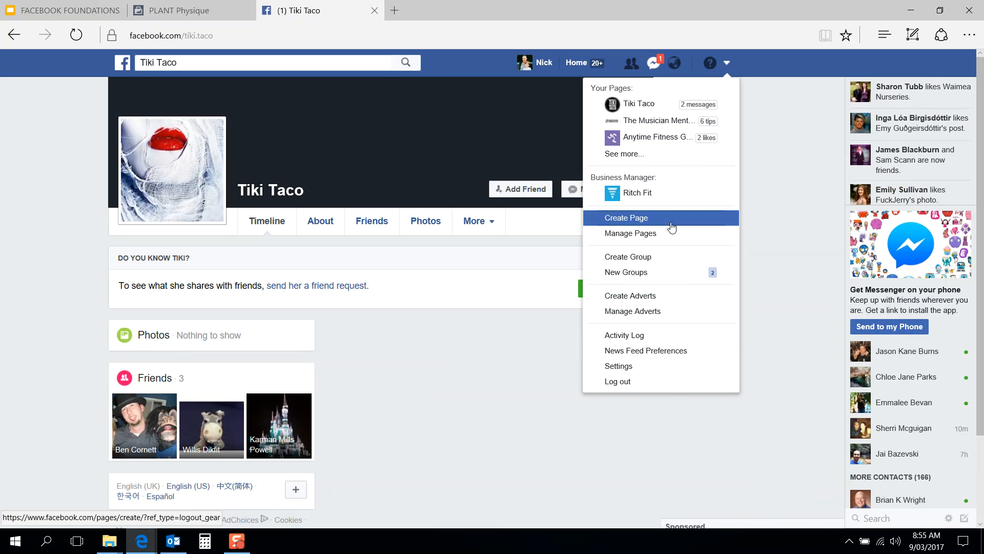
Step: Open Facebook's Create a Page screen from the account menu
click(633, 224)
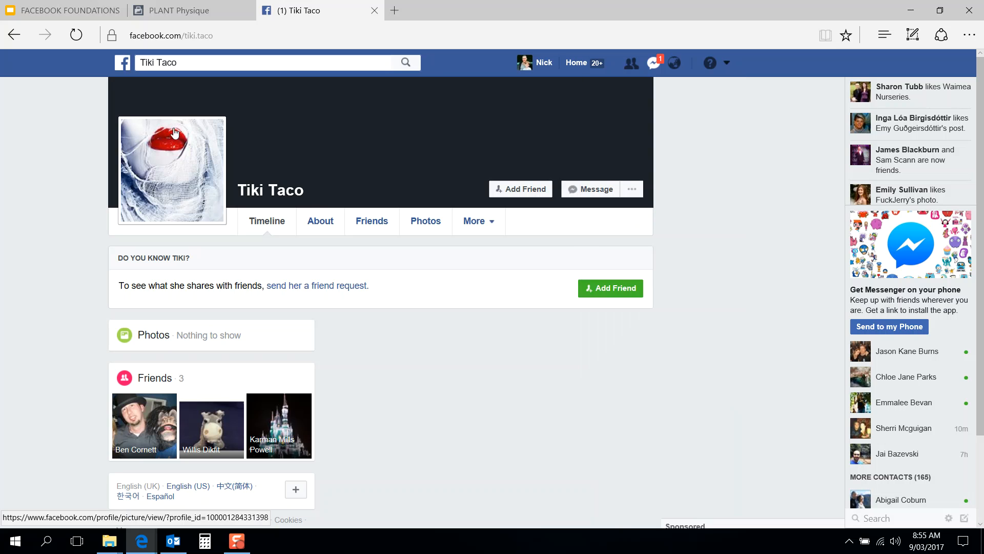
click(727, 64)
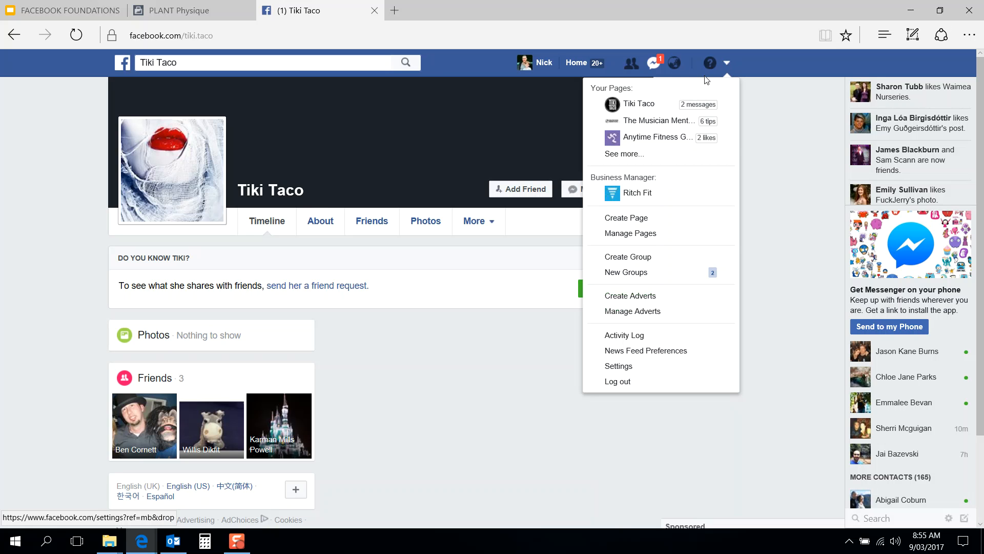
click(661, 220)
Step: Close the PLANT Physique browser tab
click(247, 10)
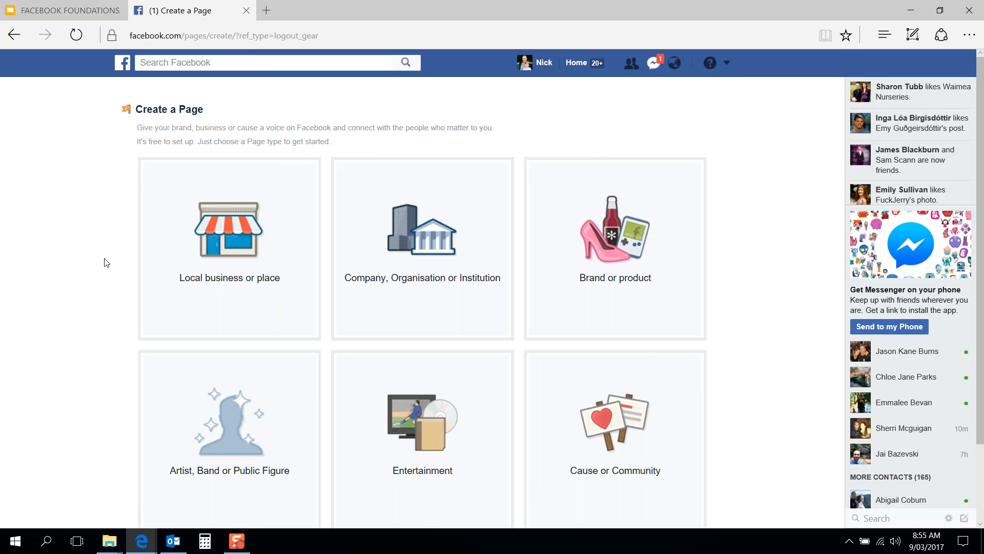
scroll(106, 293, down, 2)
scroll(108, 293, up, 1)
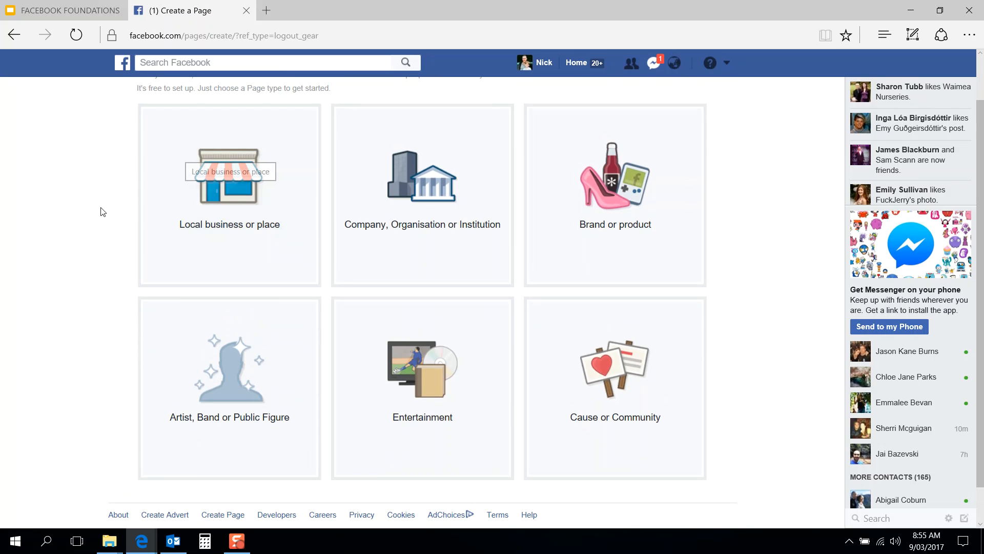
Step: Choose the Local business or place page type and name it 'Excel Fitness'
click(238, 190)
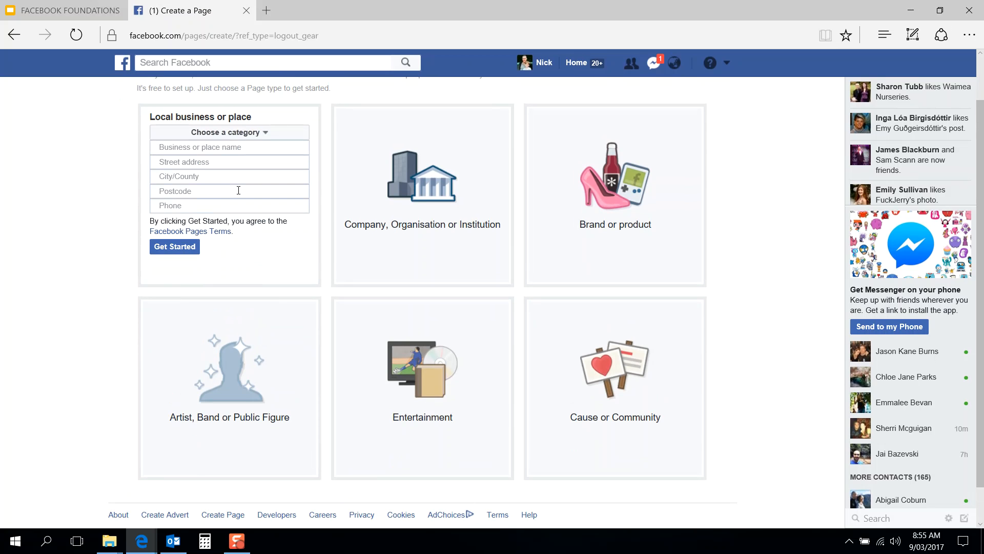
click(220, 148)
text(Excel Fitness)
Step: Enter the business's street address, Christchurch, New Zealand as the city, and its postcode
click(238, 163)
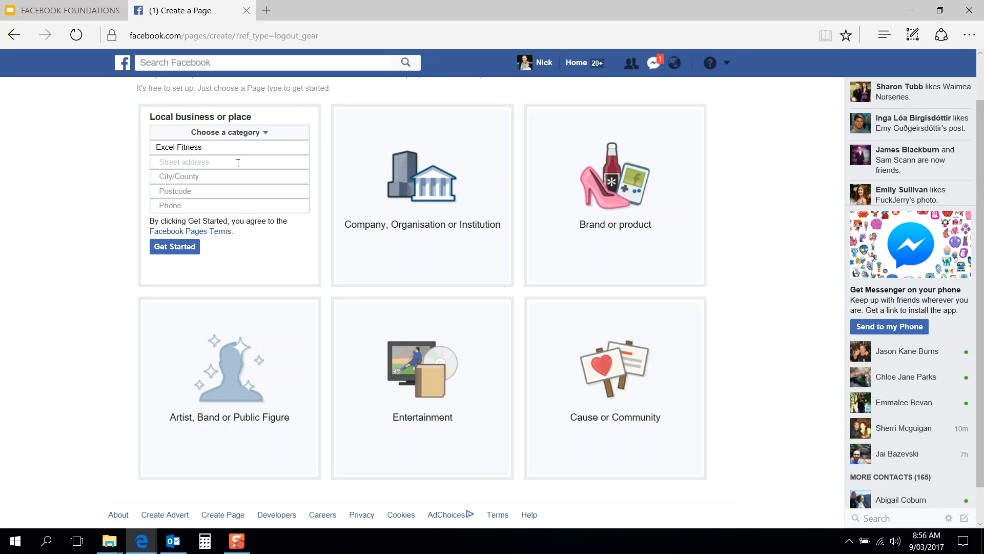
key(Tab)
key(BackSpace)
key(BackSpace)
key(BackSpace)
key(BackSpace)
key(BackSpace)
key(BackSpace)
key(BackSpace)
key(BackSpace)
key(BackSpace)
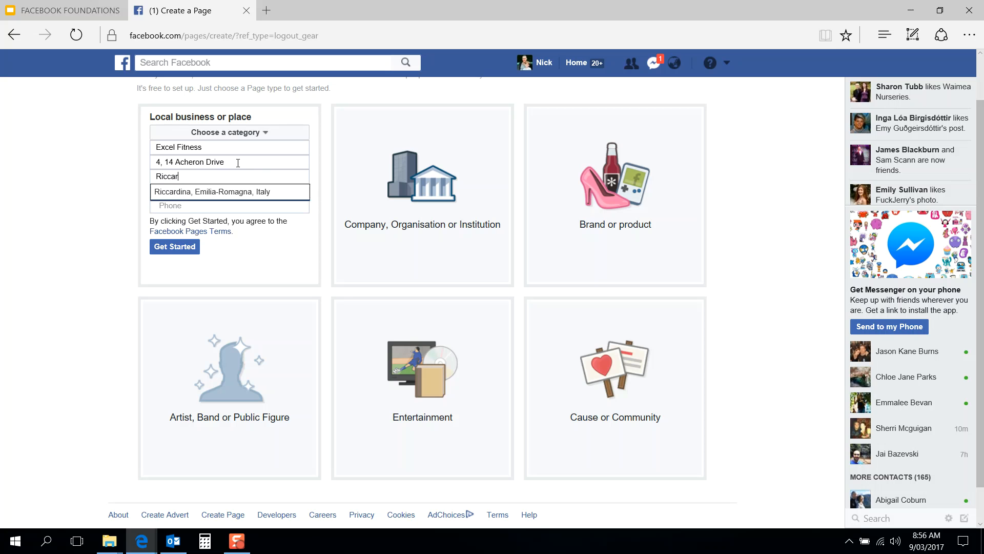
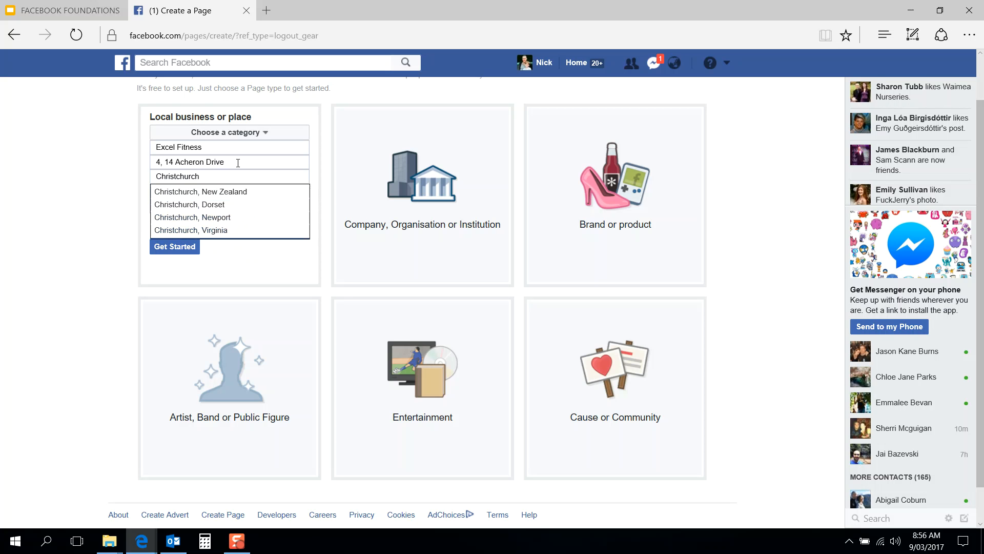
click(238, 191)
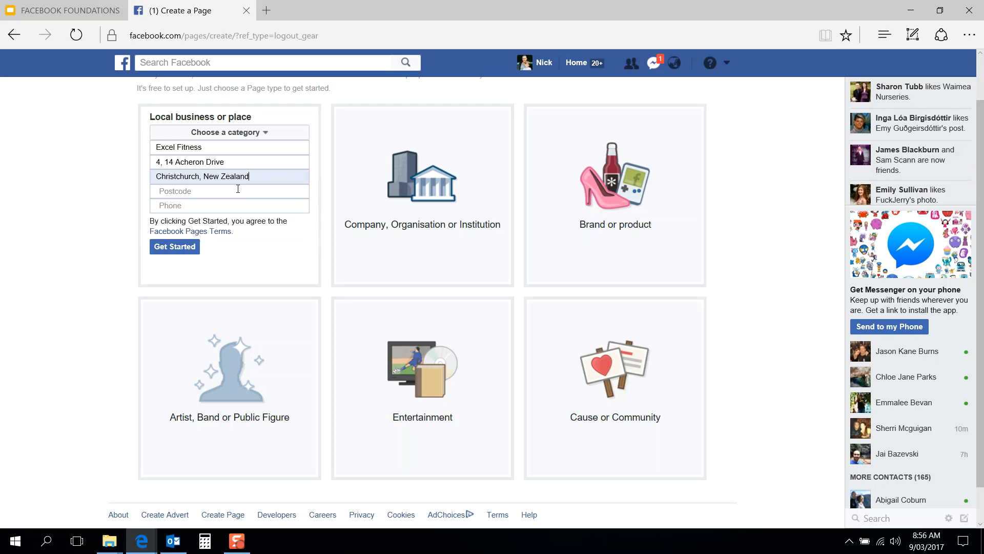
click(216, 194)
text(8041)
click(222, 205)
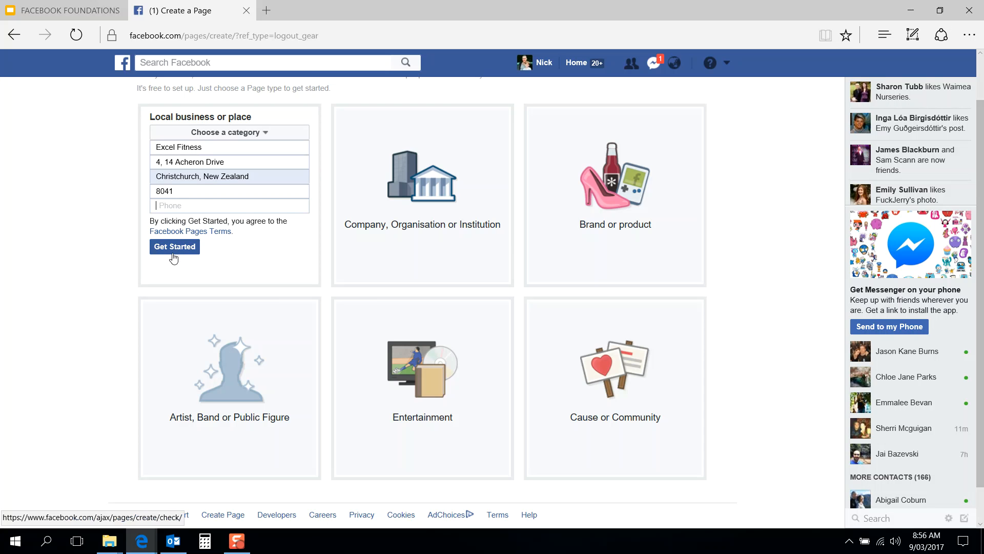
Step: Try appending '- Personal Training' to the page name, then remove it again
click(236, 146)
text(- Personal Training)
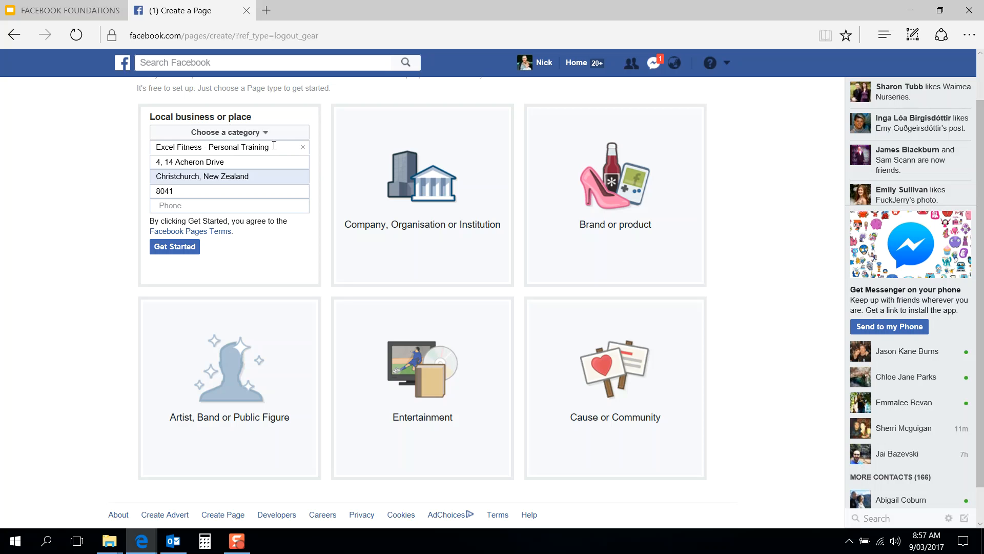
drag(274, 145, 209, 148)
key(BackSpace)
key(BackSpace)
key(BackSpace)
key(BackSpace)
Step: Submit the form, then pick Business service from the category list
click(179, 248)
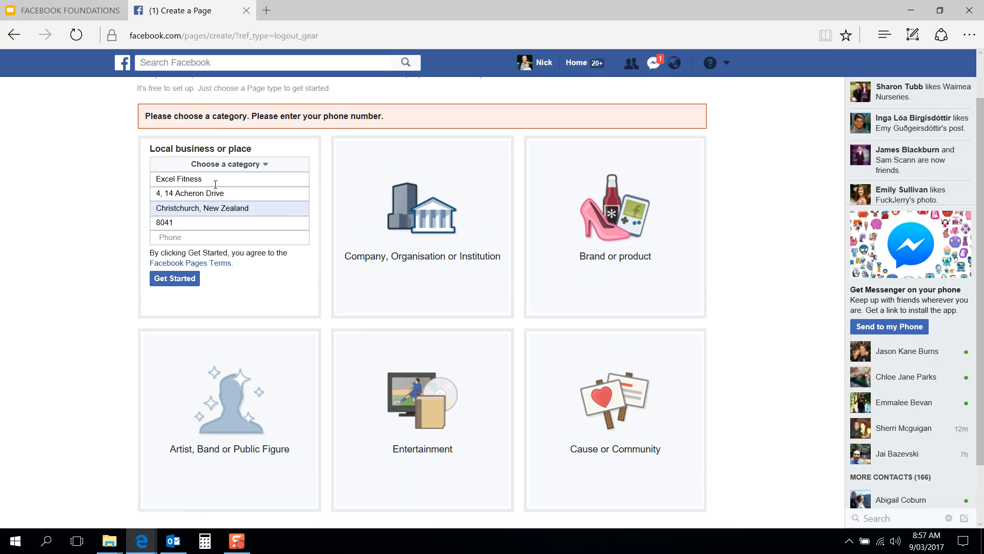
click(244, 165)
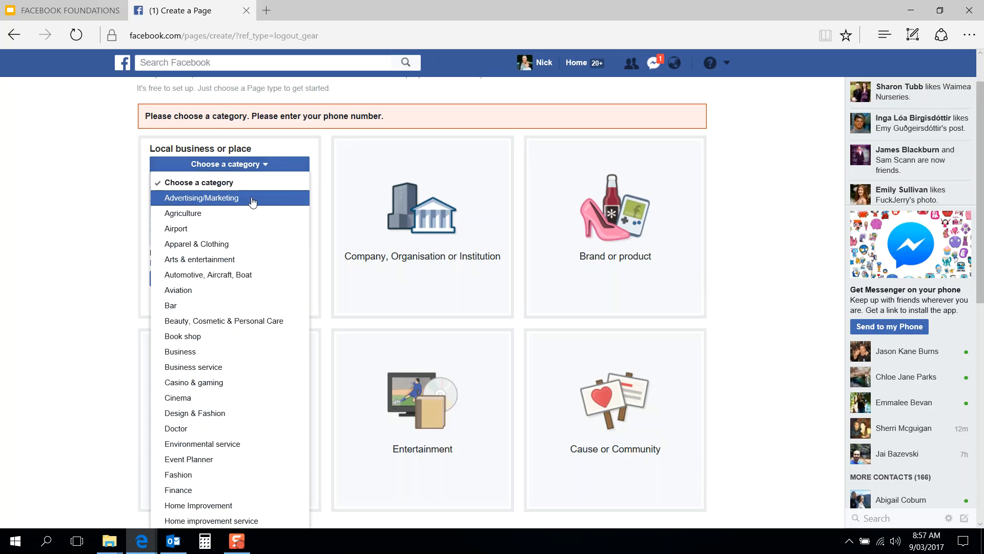
scroll(252, 202, down, 2)
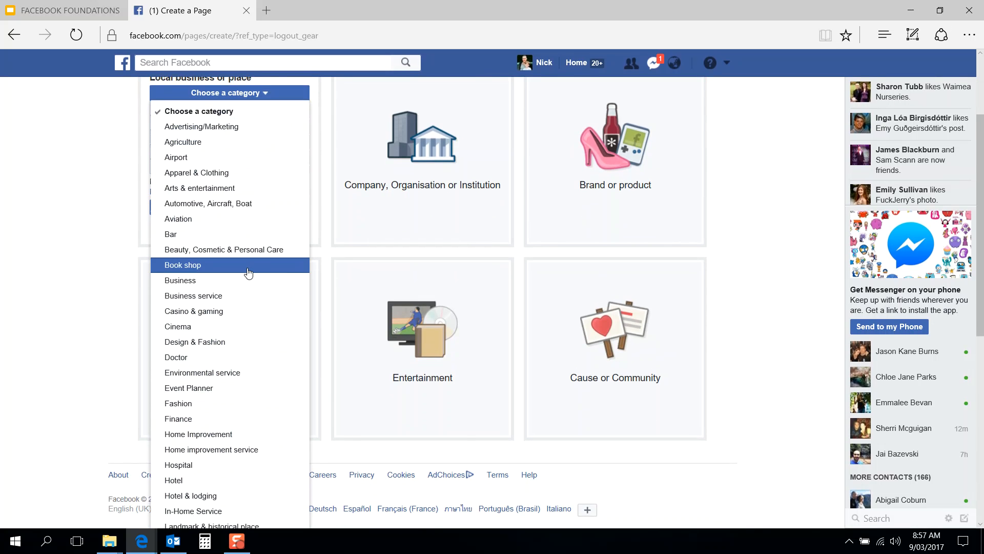
scroll(248, 272, down, 2)
scroll(249, 272, down, 3)
scroll(248, 272, down, 1)
scroll(248, 272, up, 1)
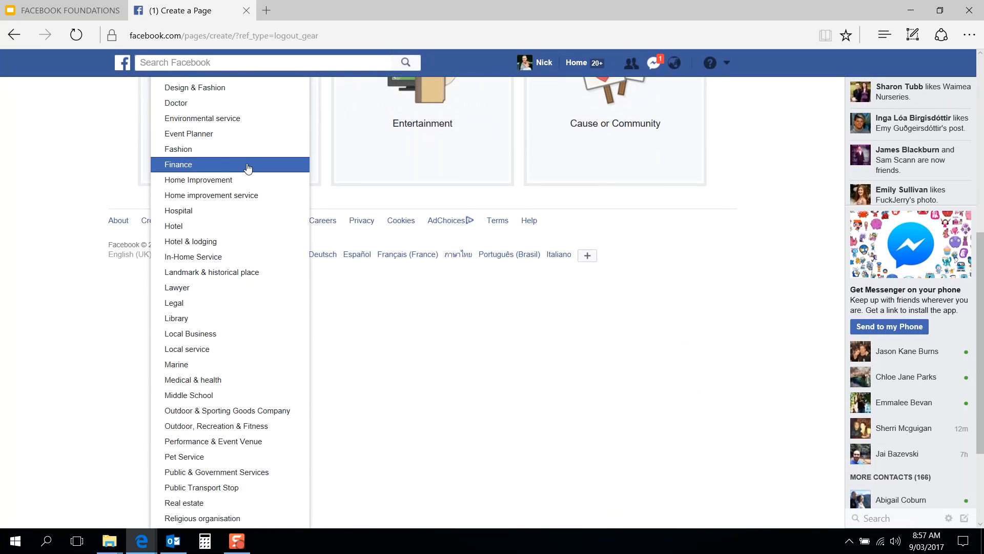
scroll(248, 251, down, 3)
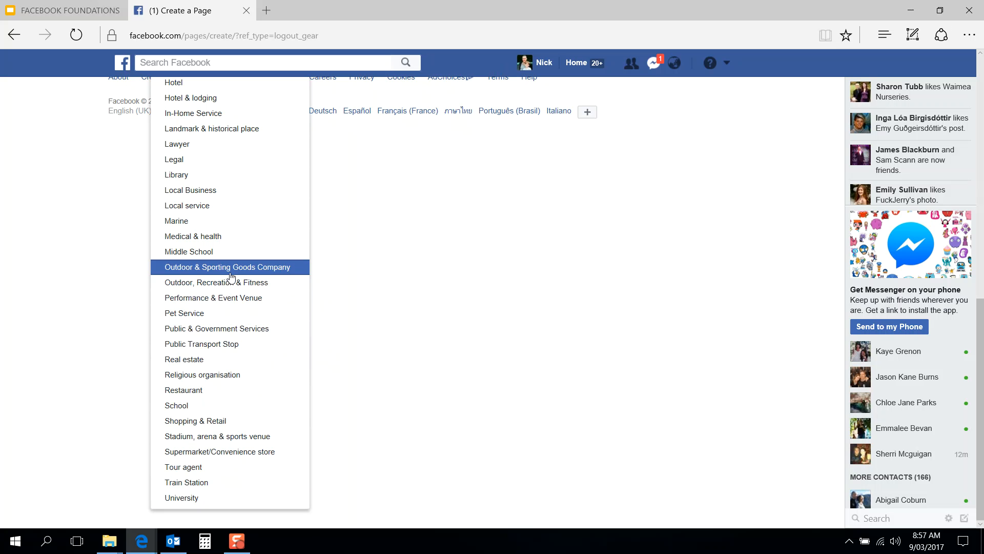
scroll(234, 274, up, 3)
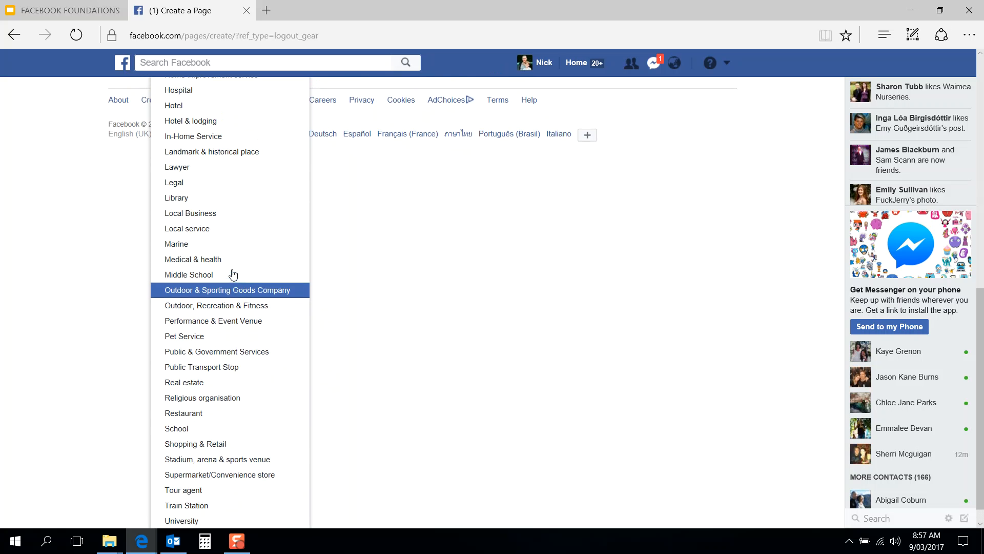
scroll(233, 274, up, 3)
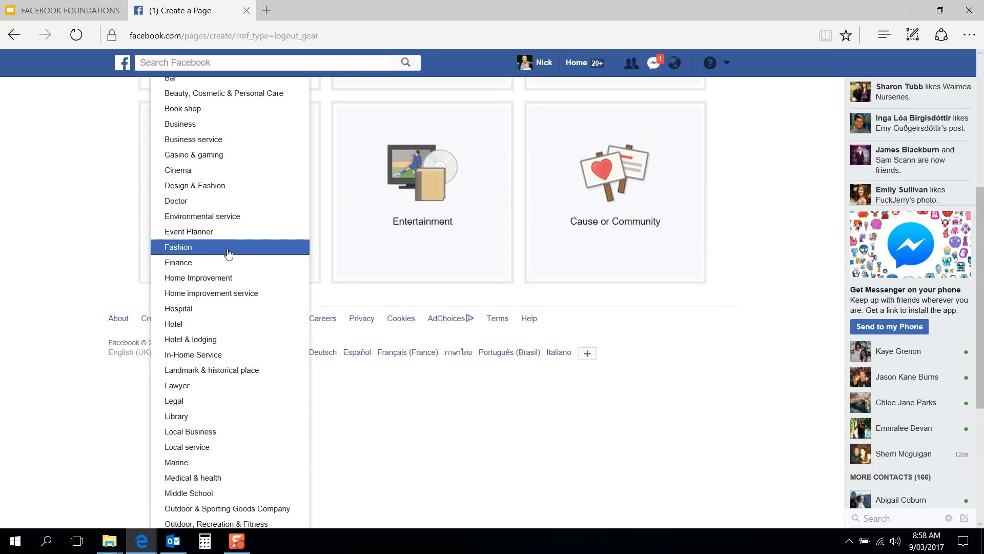
scroll(228, 254, up, 2)
scroll(231, 216, up, 3)
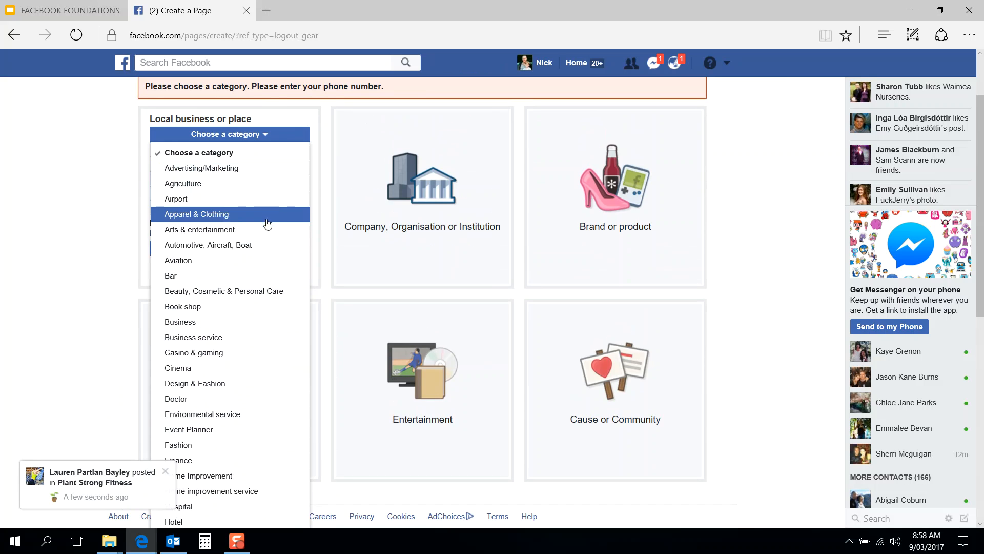
scroll(268, 249, down, 2)
scroll(269, 252, down, 1)
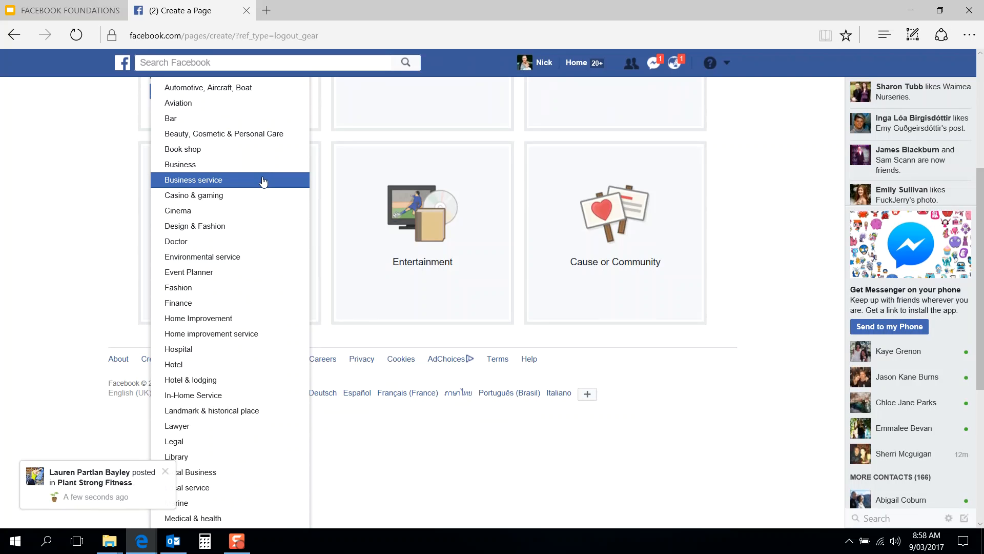
scroll(263, 181, down, 1)
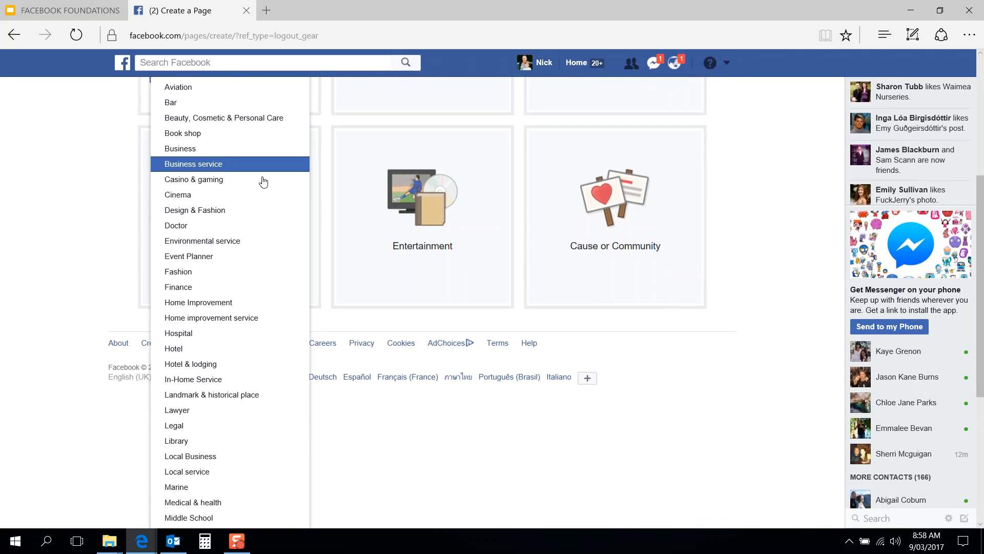
scroll(264, 181, down, 2)
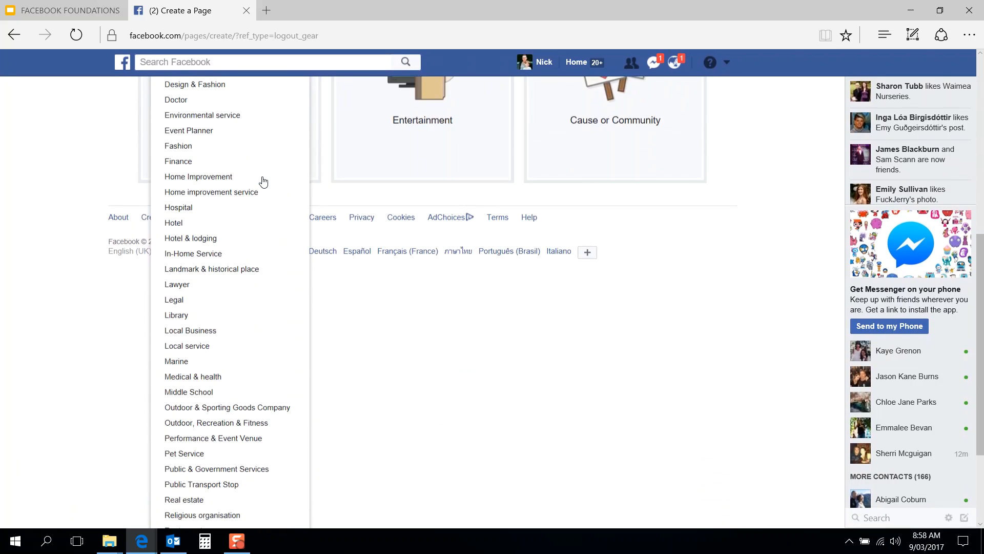
scroll(264, 182, down, 3)
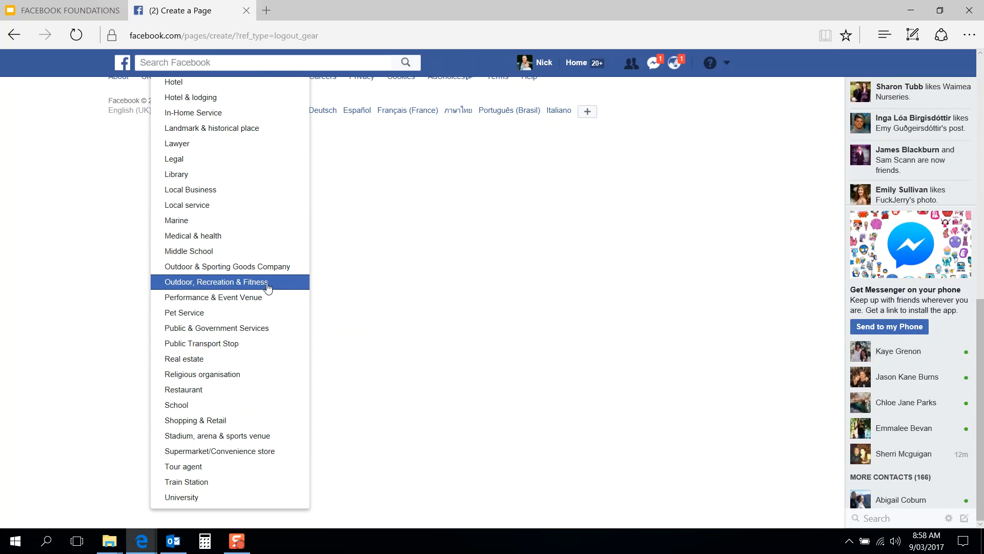
scroll(262, 269, up, 4)
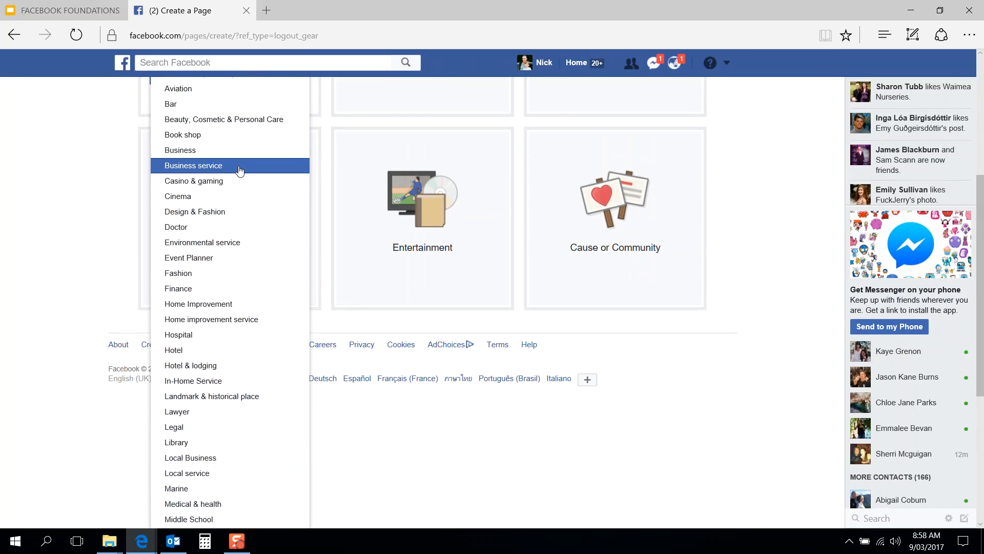
click(239, 166)
click(175, 206)
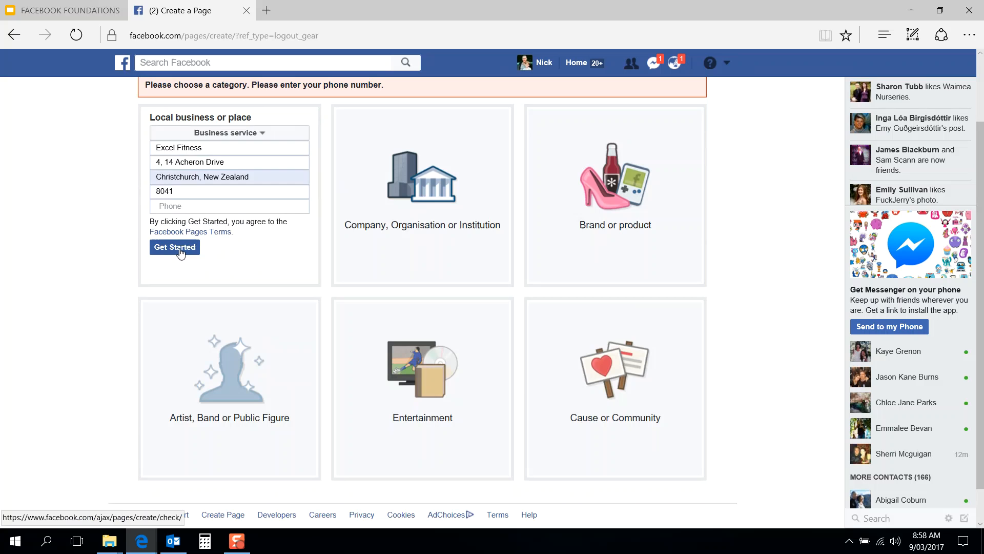
Step: Enter the business phone number and submit to create the Excel Fitness page
click(180, 250)
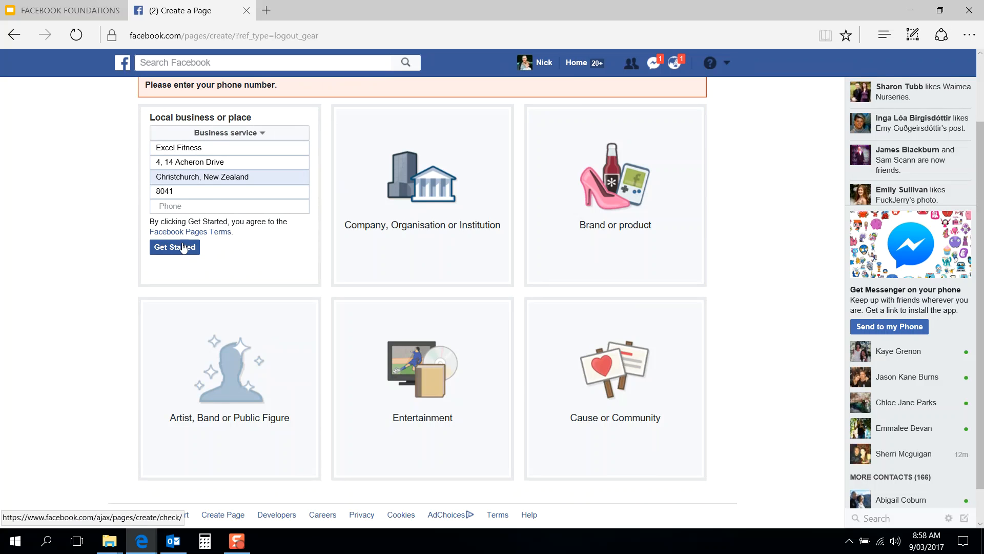
click(212, 205)
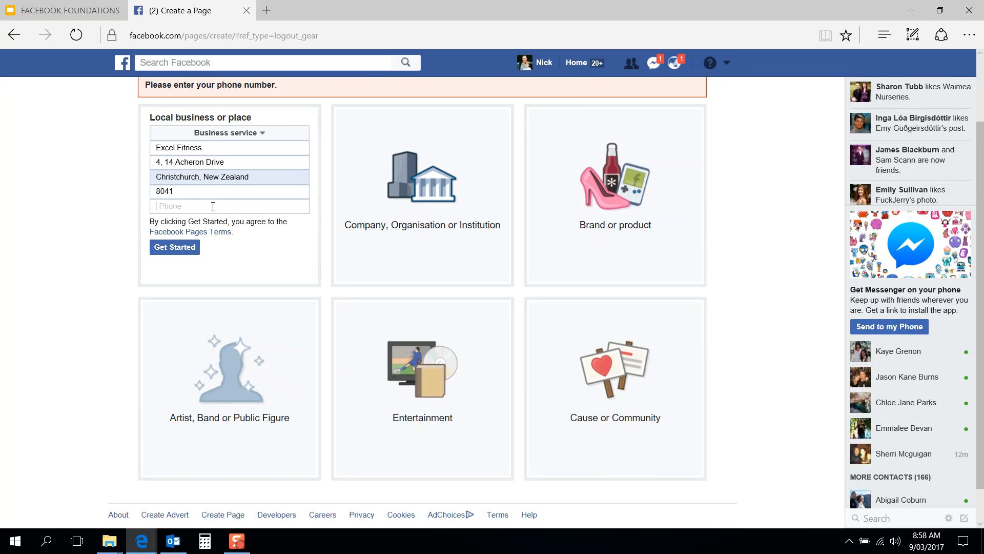
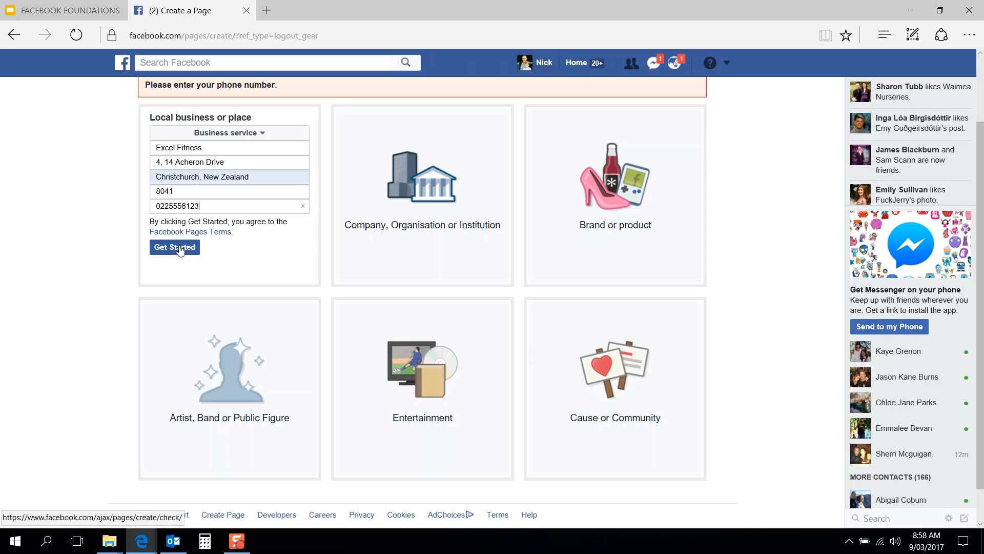
click(179, 247)
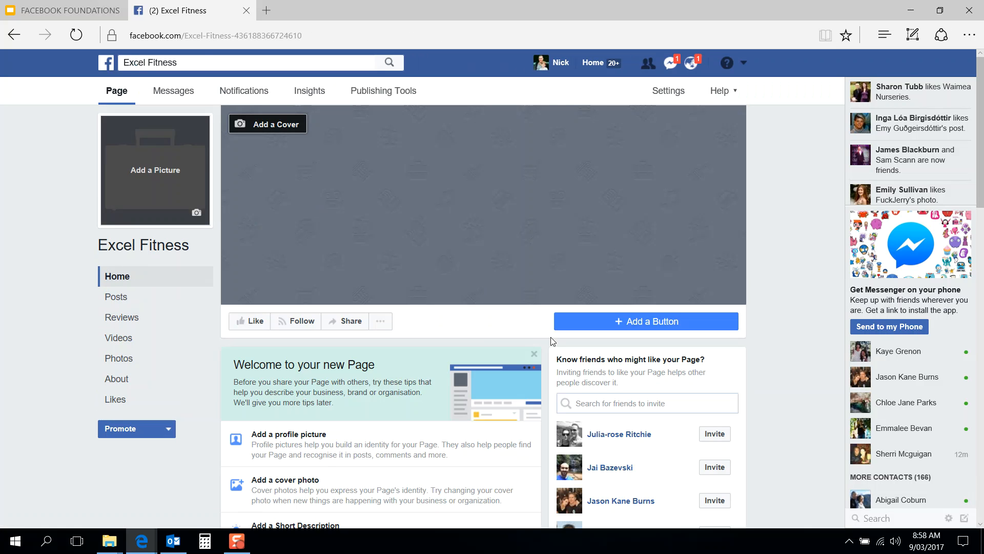
Step: Open the Add a profile picture dialog from the page's Welcome tips
scroll(551, 347, down, 3)
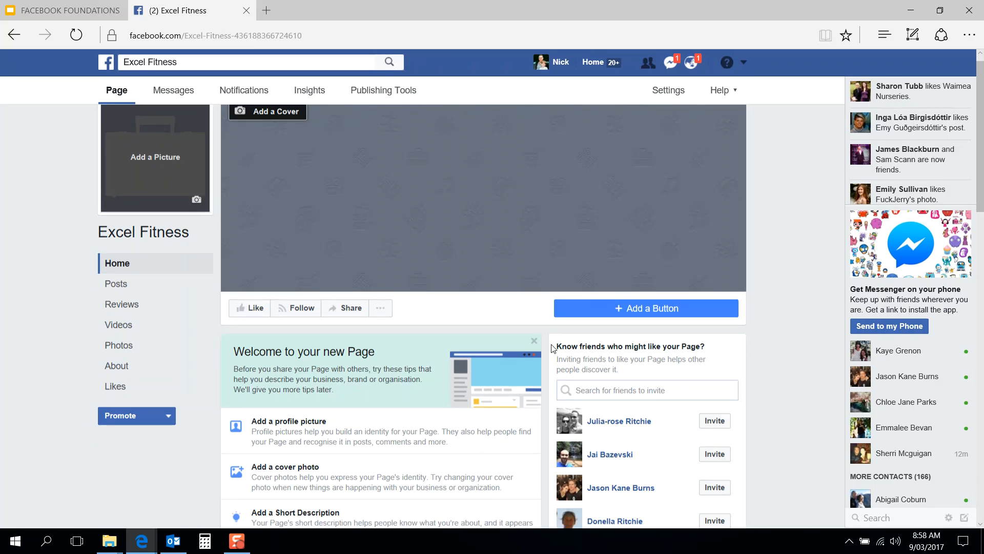
scroll(546, 345, down, 1)
scroll(546, 345, up, 1)
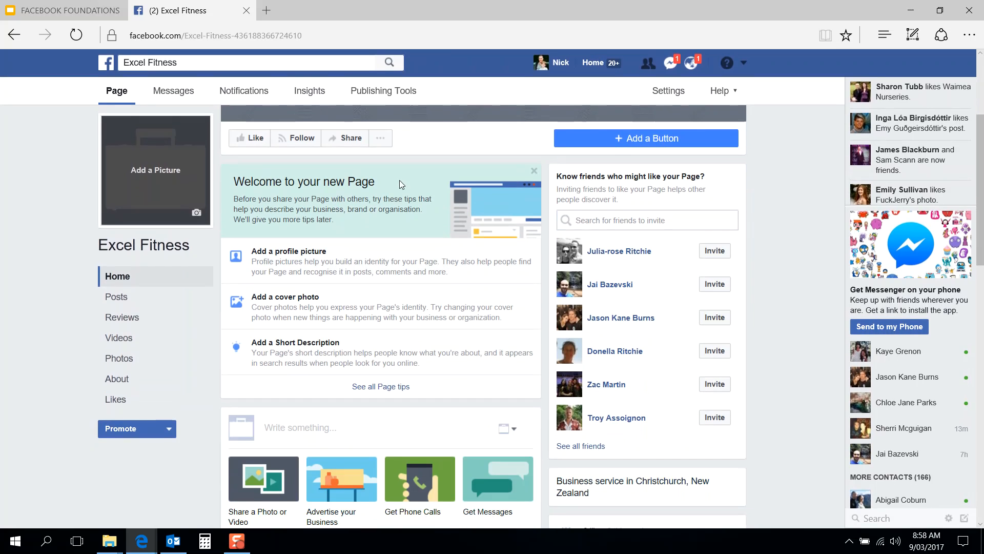
click(301, 262)
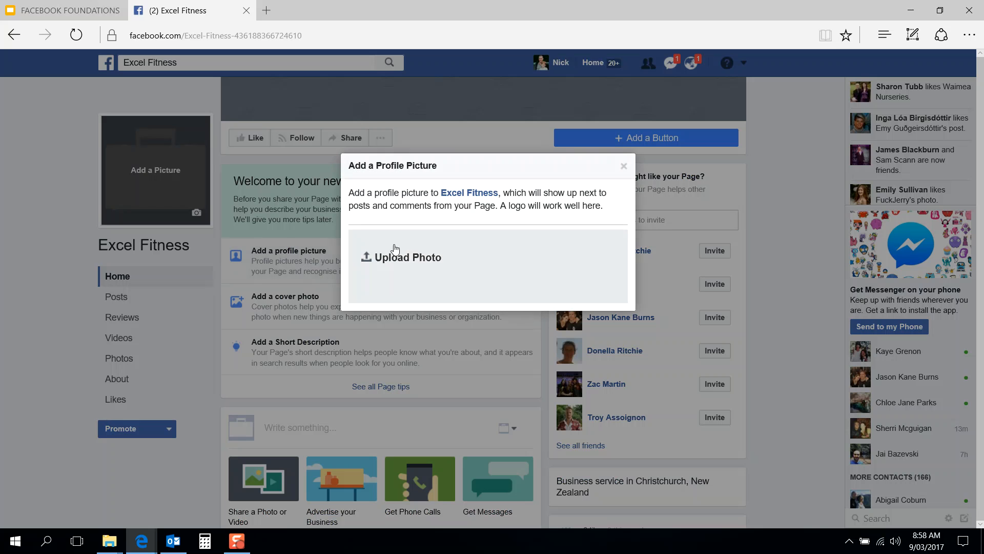
Step: Start a photo upload and browse the D: drive's Pictures folders for the logo
click(424, 257)
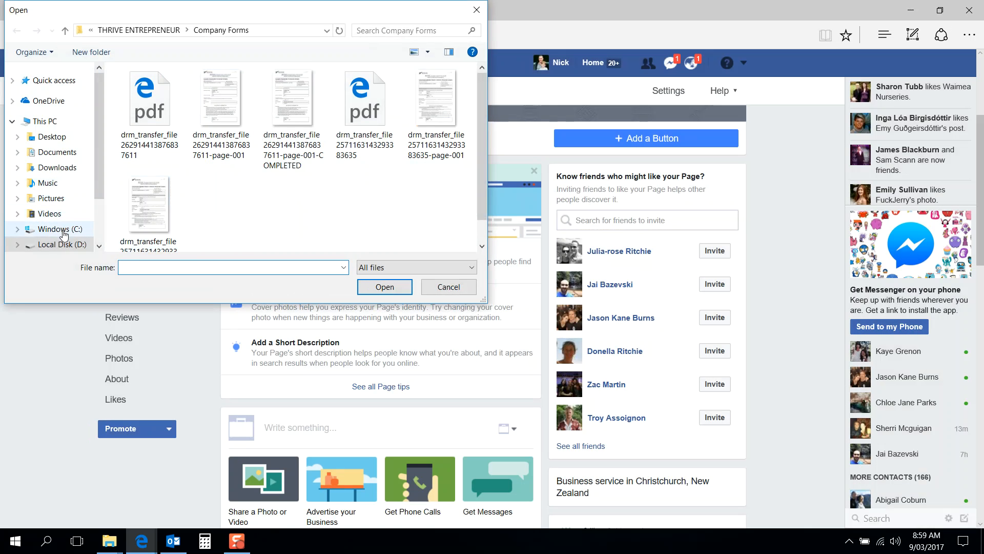
click(65, 245)
double_click(188, 90)
double_click(170, 106)
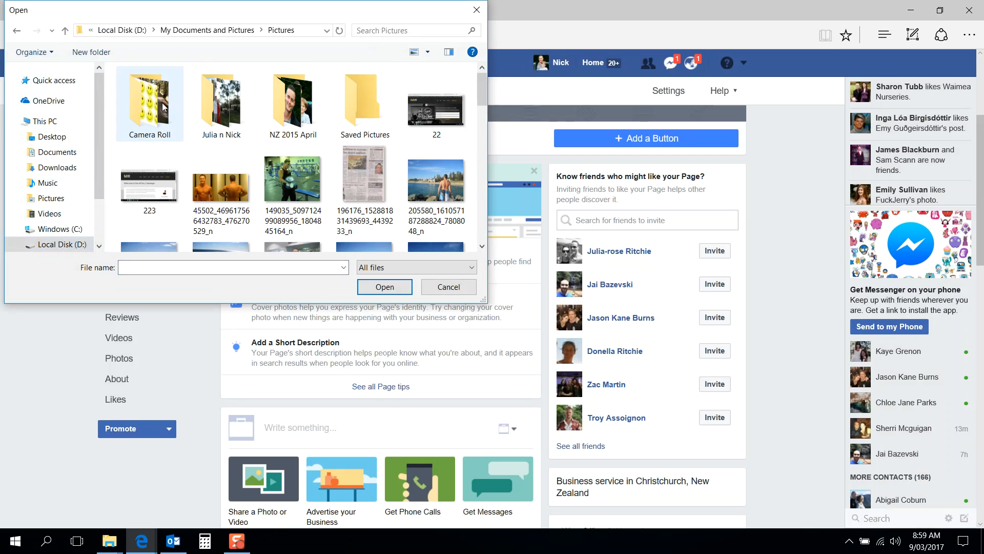
double_click(151, 100)
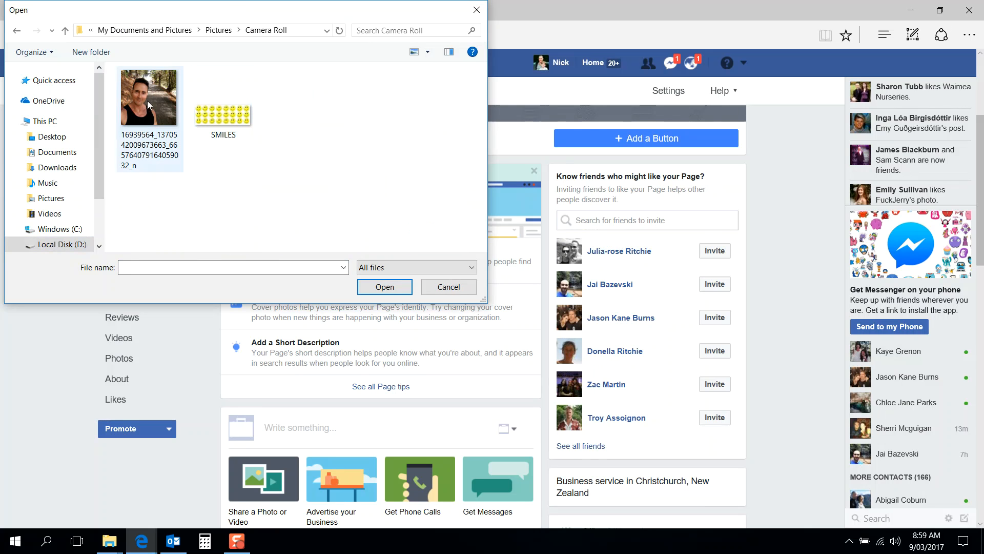
click(218, 30)
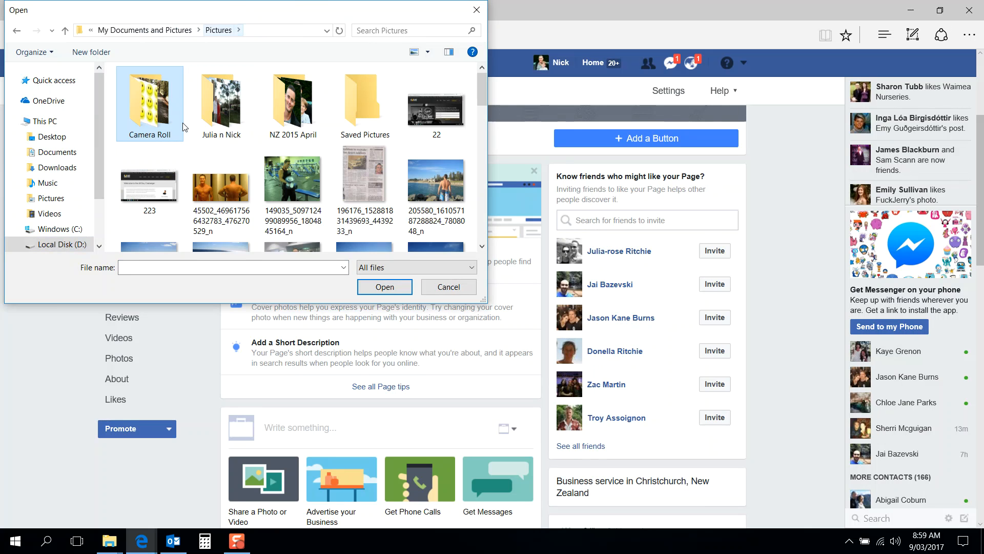
scroll(234, 169, down, 3)
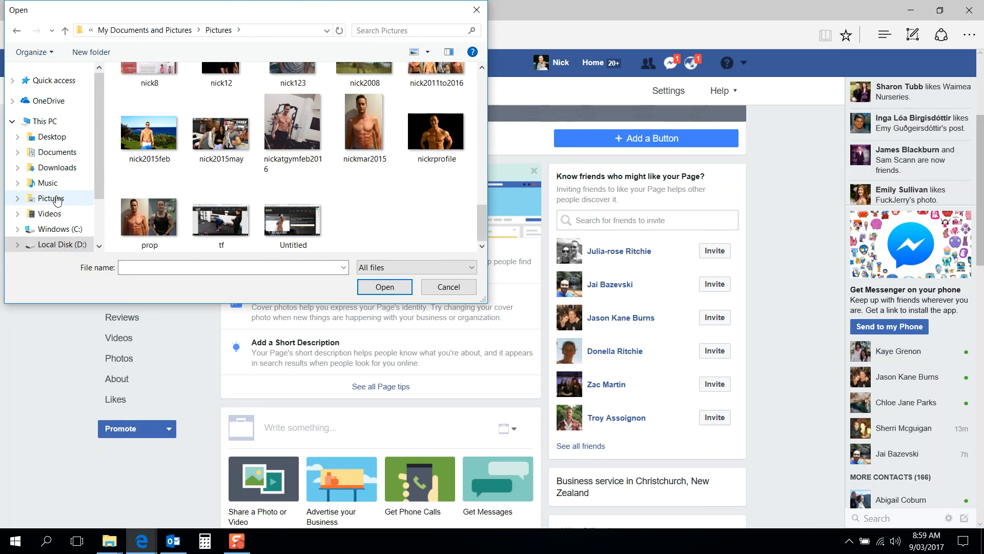
scroll(126, 176, up, 5)
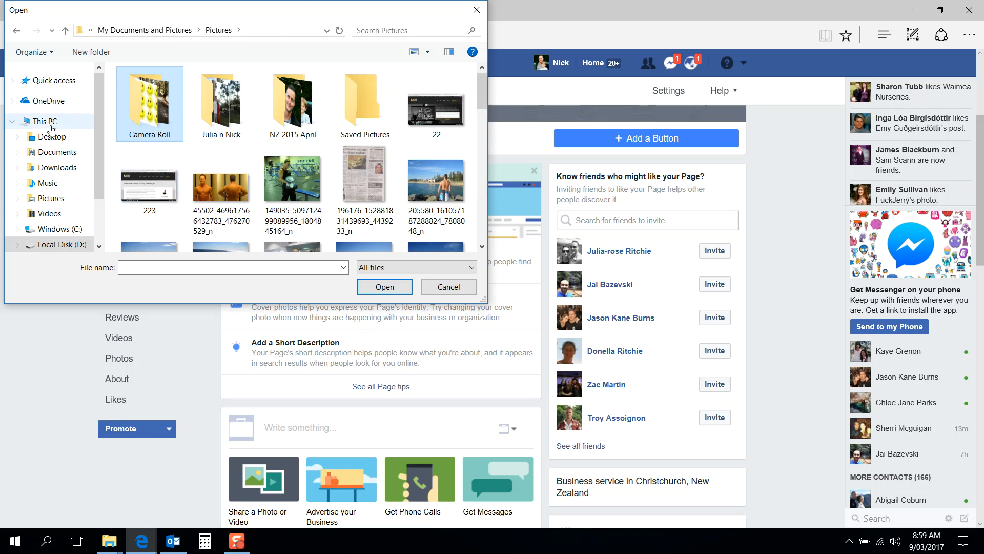
click(57, 246)
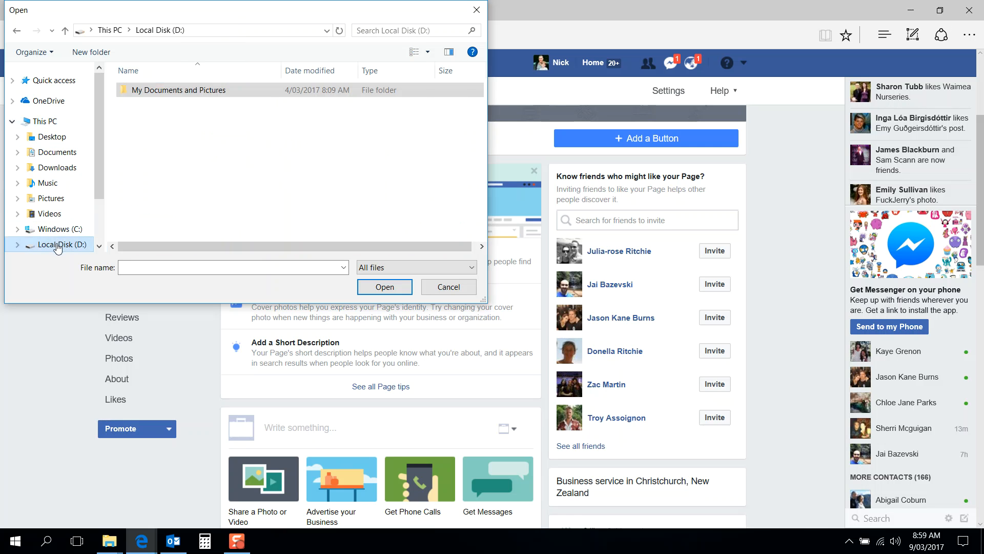
Step: Navigate to Documents > PLANT PHYSIQUE > Website > Logo > Plant Physique Logo and upload pp2
double_click(180, 91)
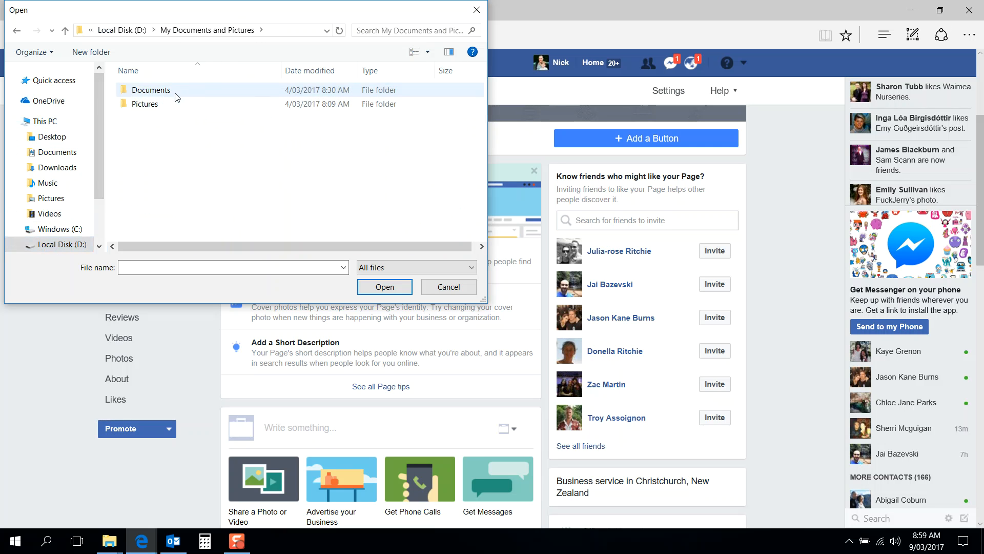
double_click(176, 94)
double_click(182, 160)
scroll(182, 174, down, 4)
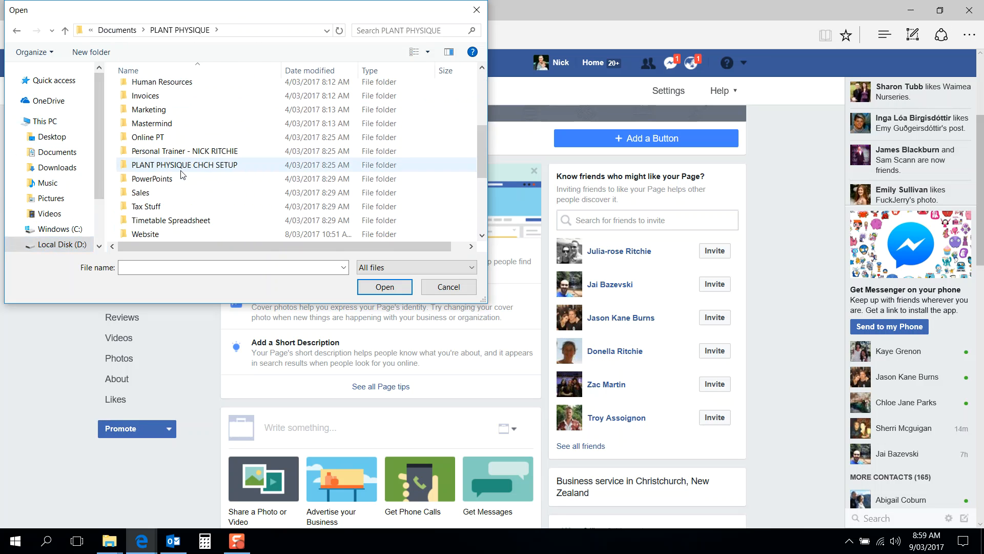
double_click(161, 234)
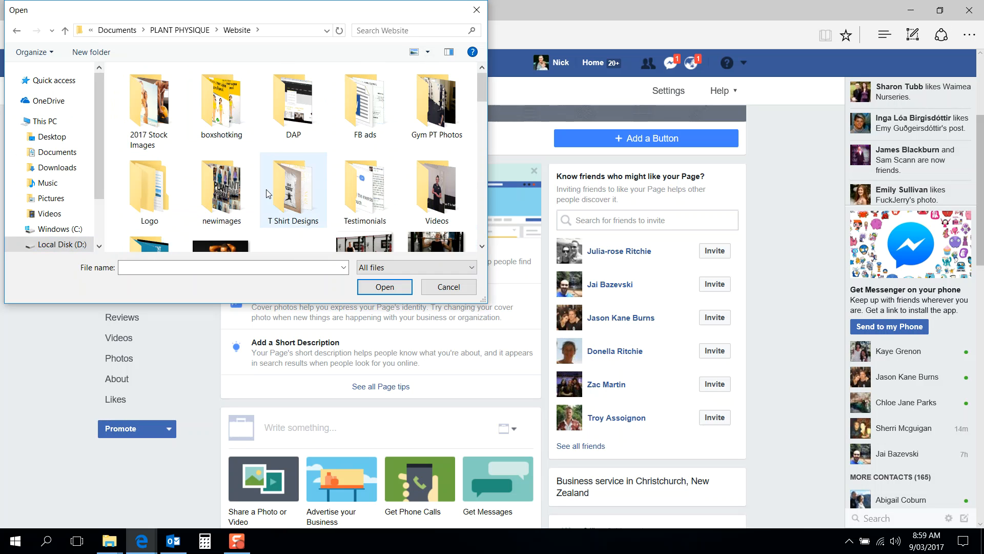
click(161, 185)
double_click(161, 186)
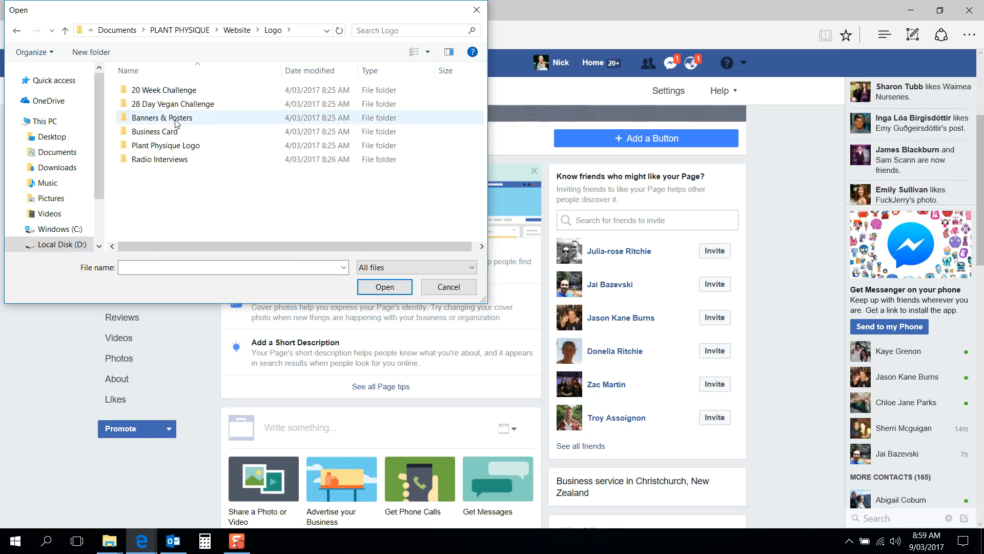
double_click(178, 146)
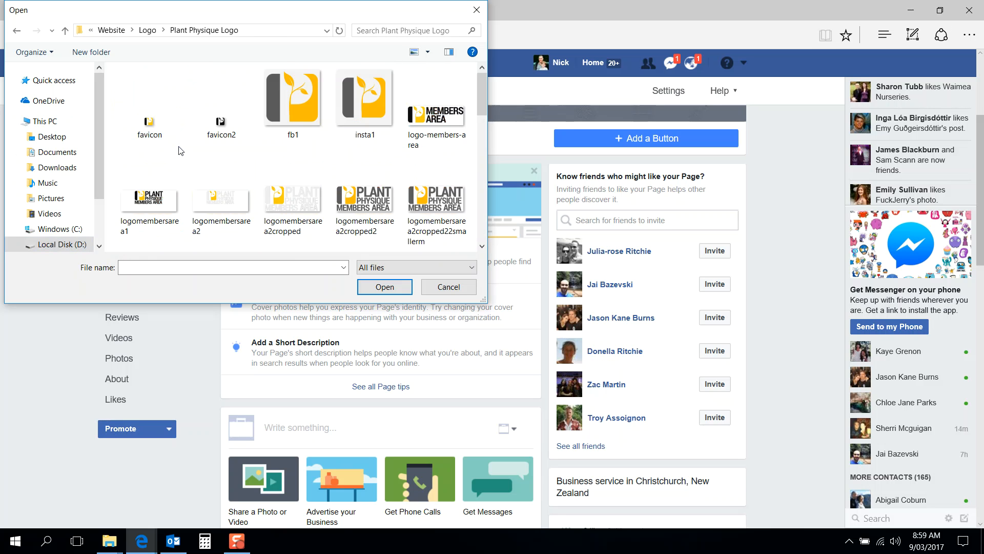
scroll(367, 113, down, 10)
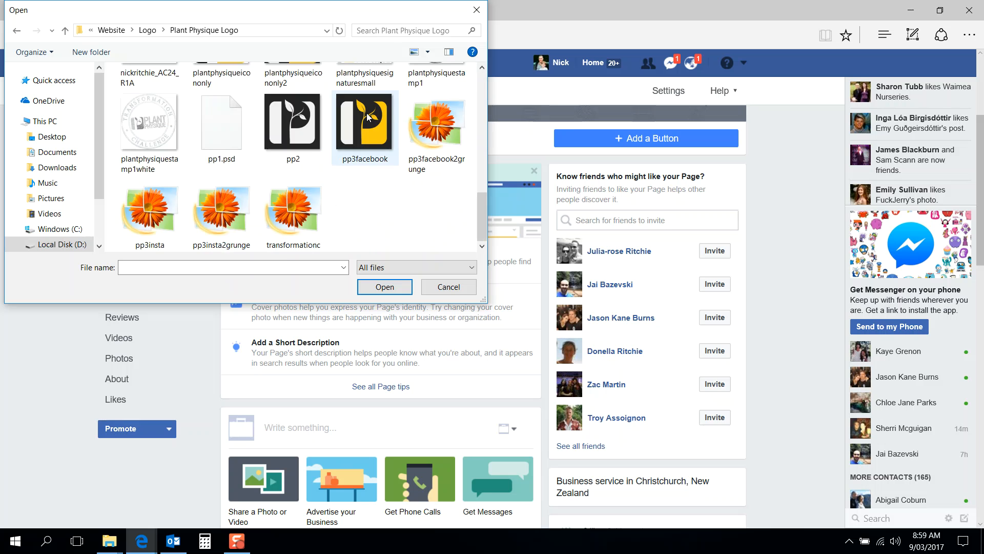
double_click(298, 129)
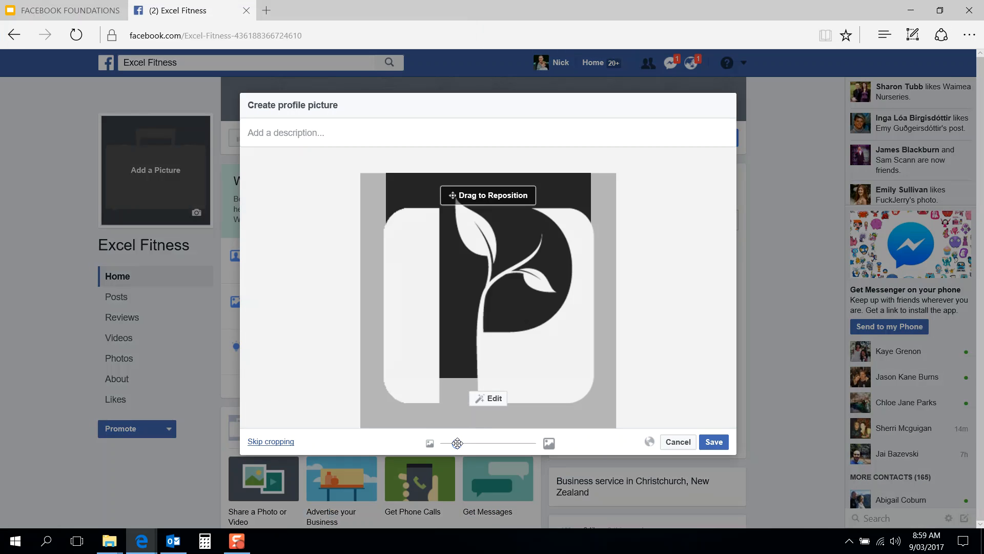
Step: Zoom the crop fully out so the whole P logo fits, then save it
drag(457, 442, 439, 442)
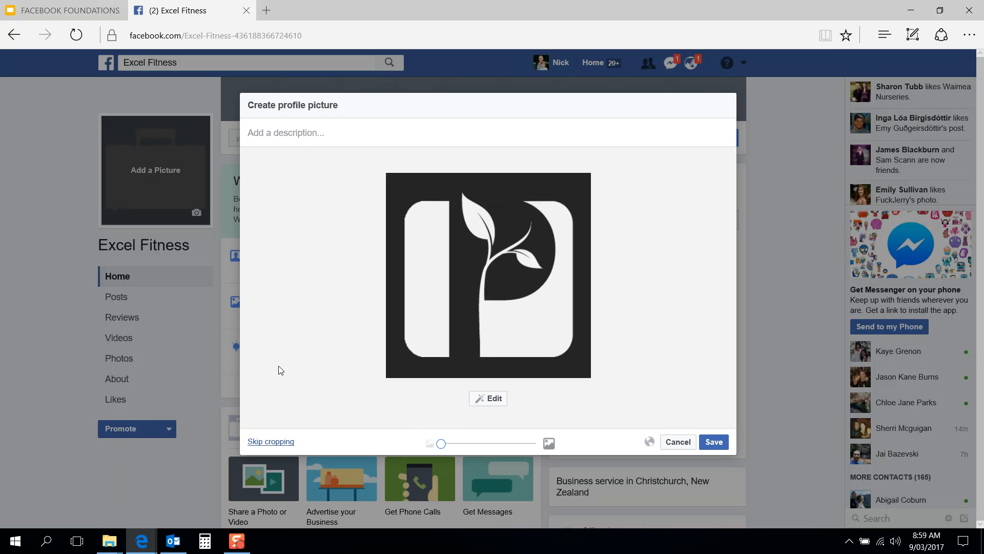
click(714, 442)
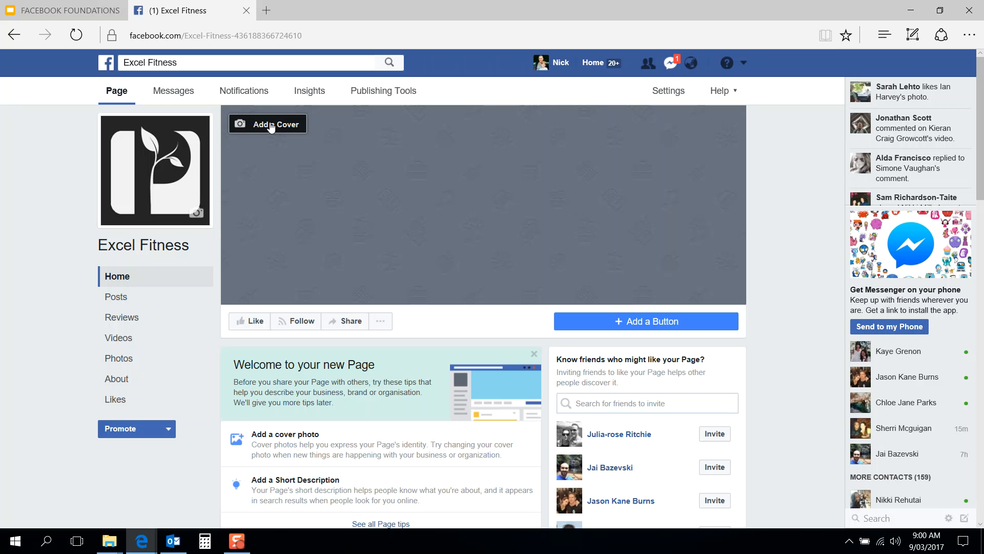
key(alt+Tab)
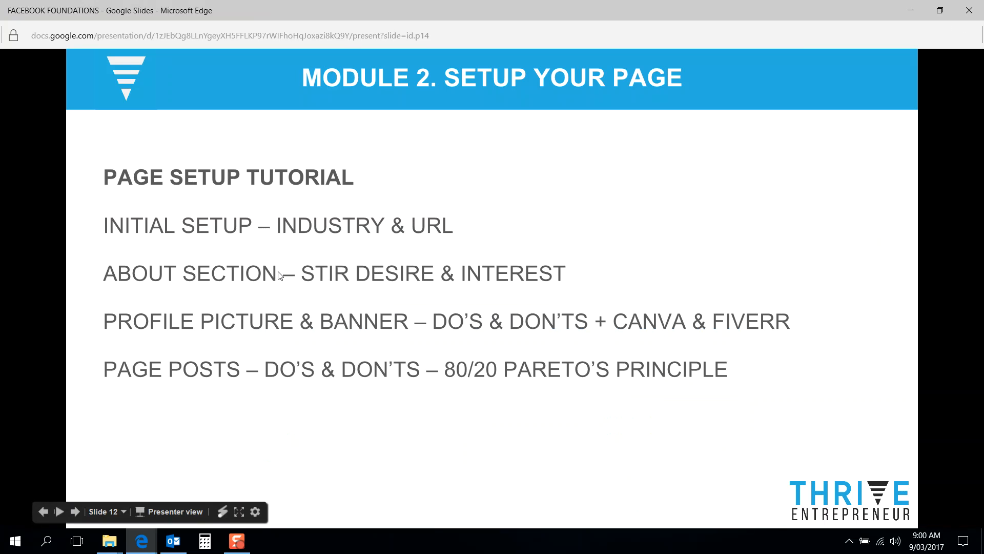
key(alt+Tab)
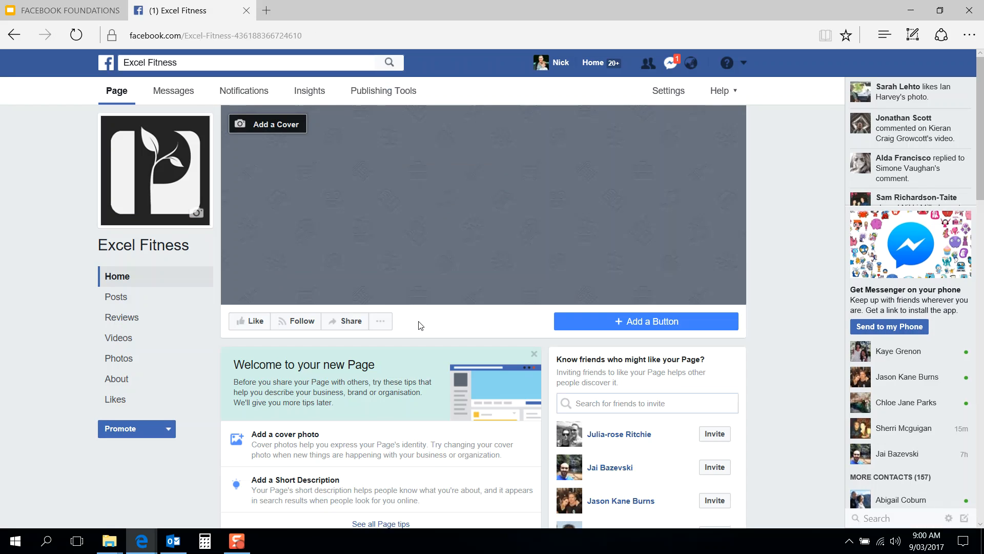
scroll(420, 325, down, 2)
scroll(412, 354, up, 2)
key(alt+Tab)
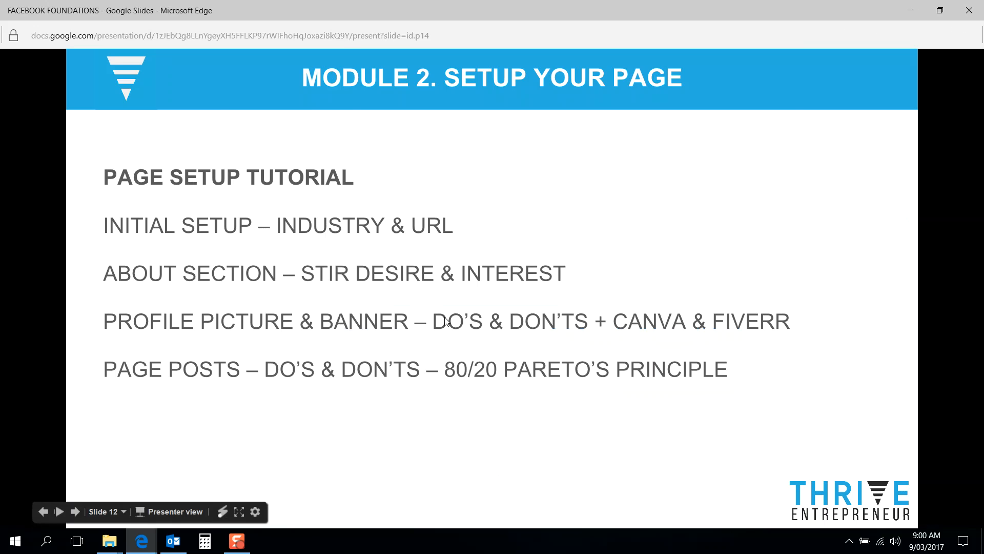
key(alt+Tab)
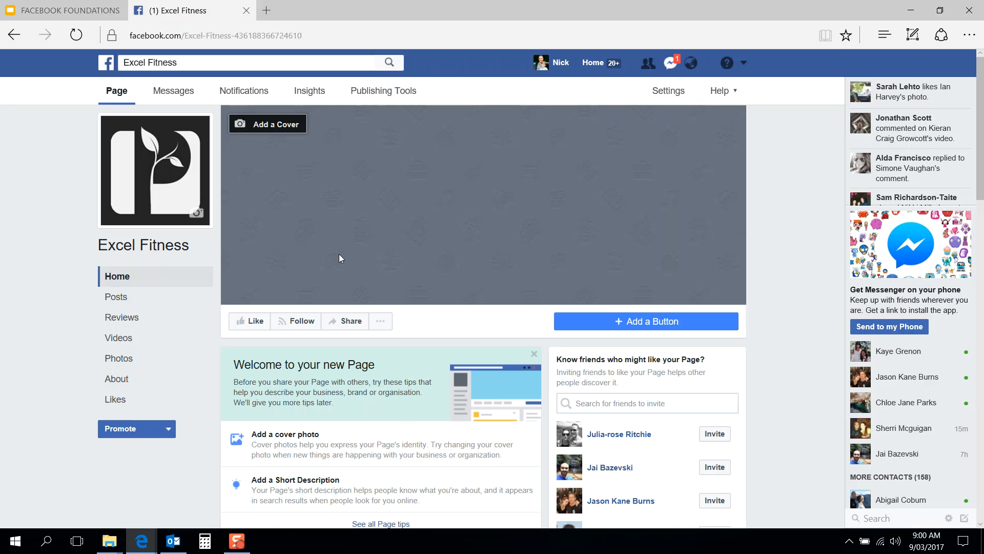
Step: Go to canva.com in a new tab, sign up with Facebook and choose Work use
click(270, 10)
text(danva.)
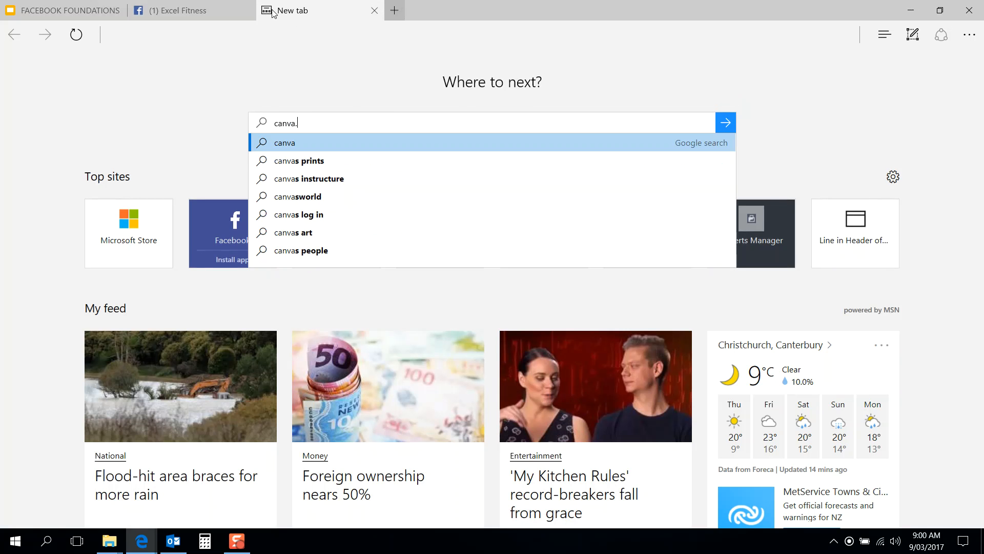
key(Return)
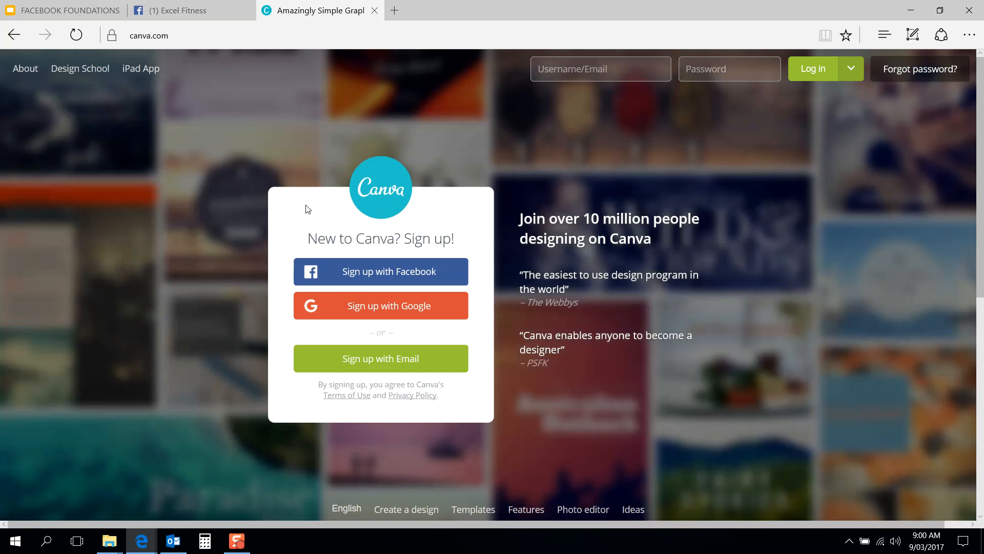
click(403, 277)
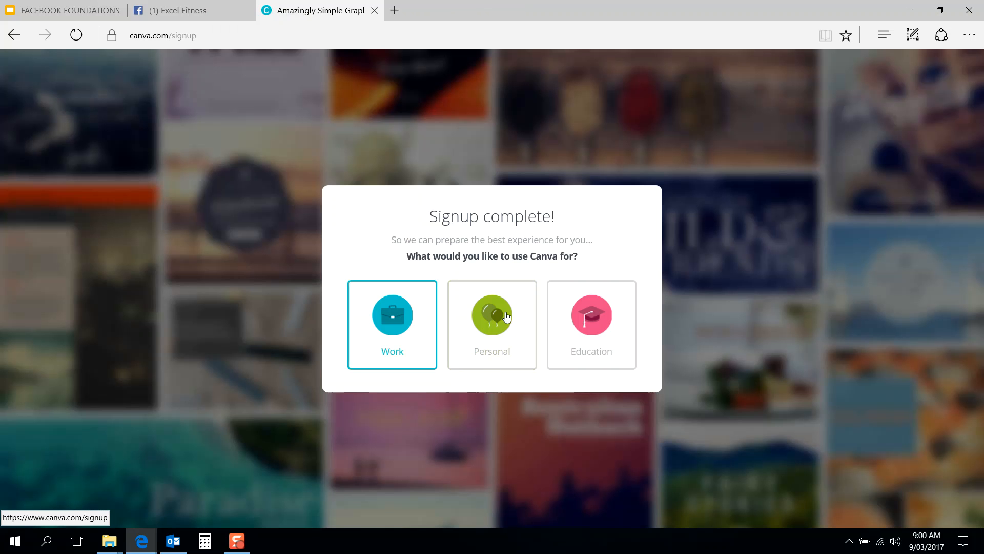
click(409, 320)
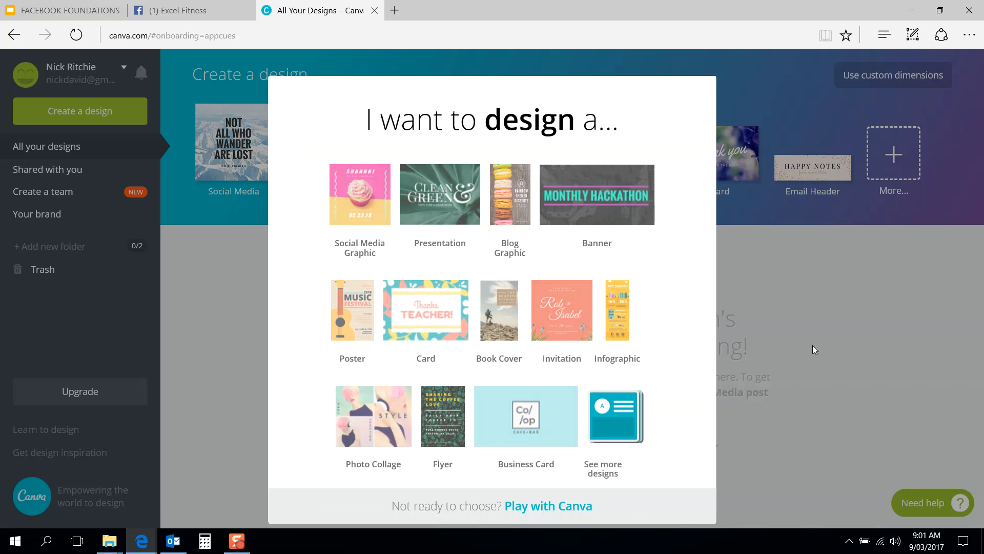
Step: Skip the design choice, run the Beginner's Challenge collage tutorial, then open a new tab
click(536, 495)
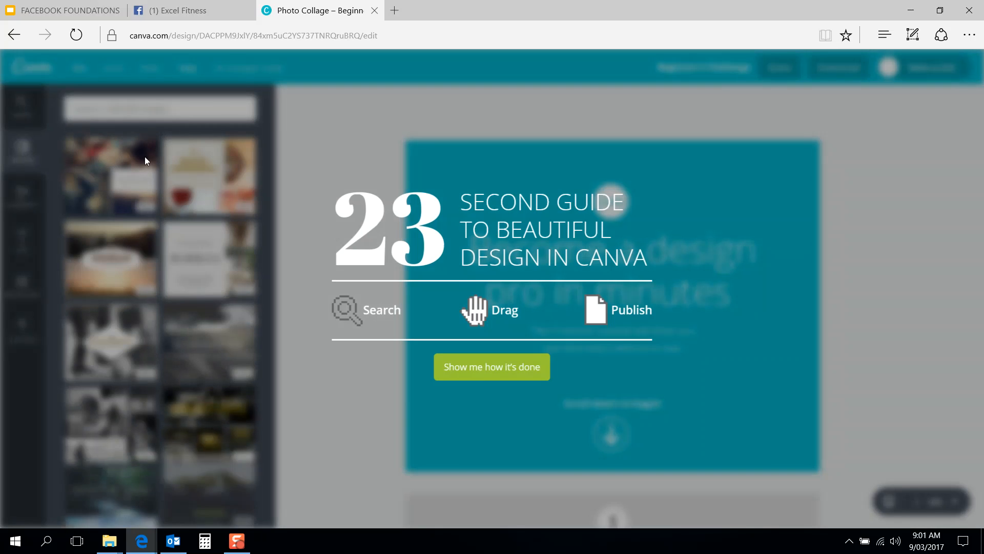
click(500, 376)
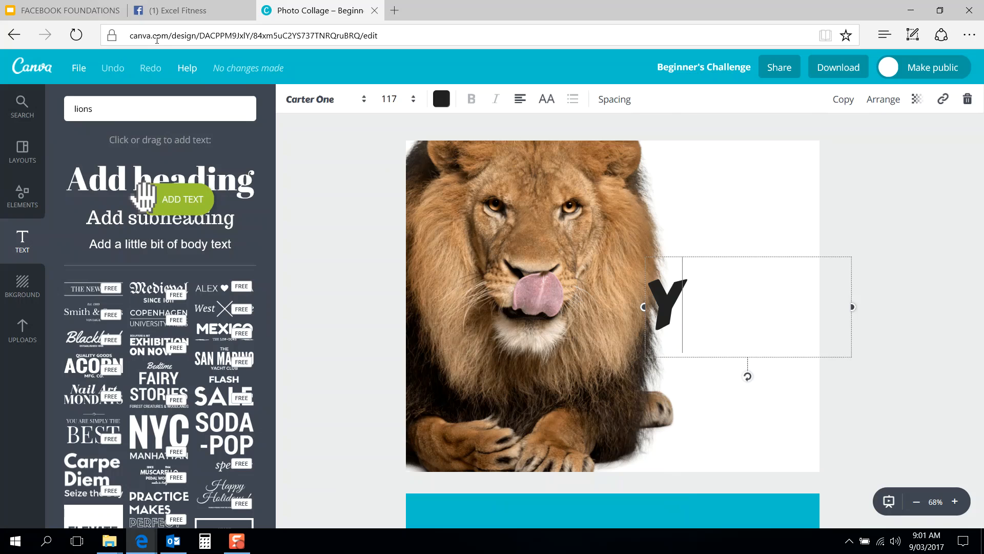
click(397, 10)
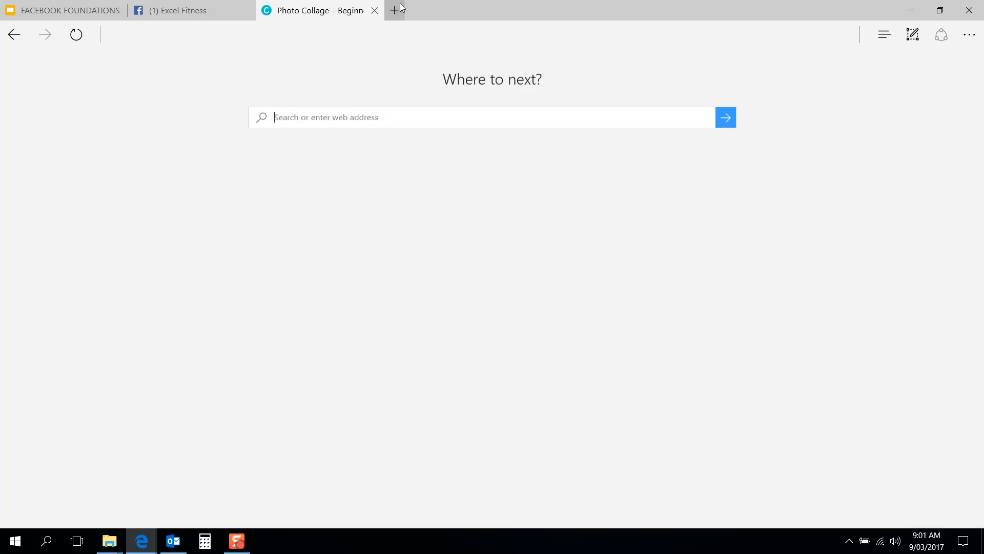
Step: Load canva.com, start a blank Social Media design, then switch back to All Your Designs
text(canva.com)
key(Return)
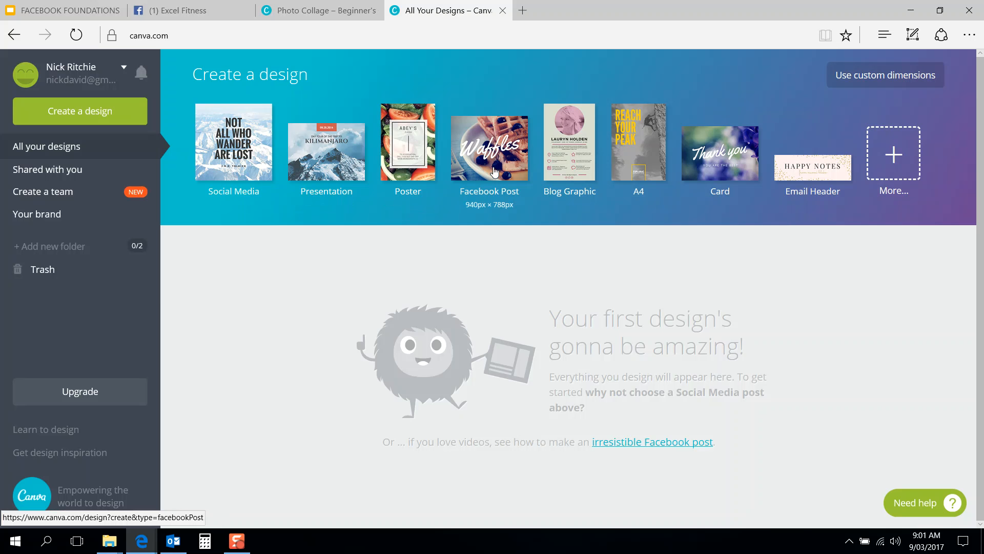
click(242, 157)
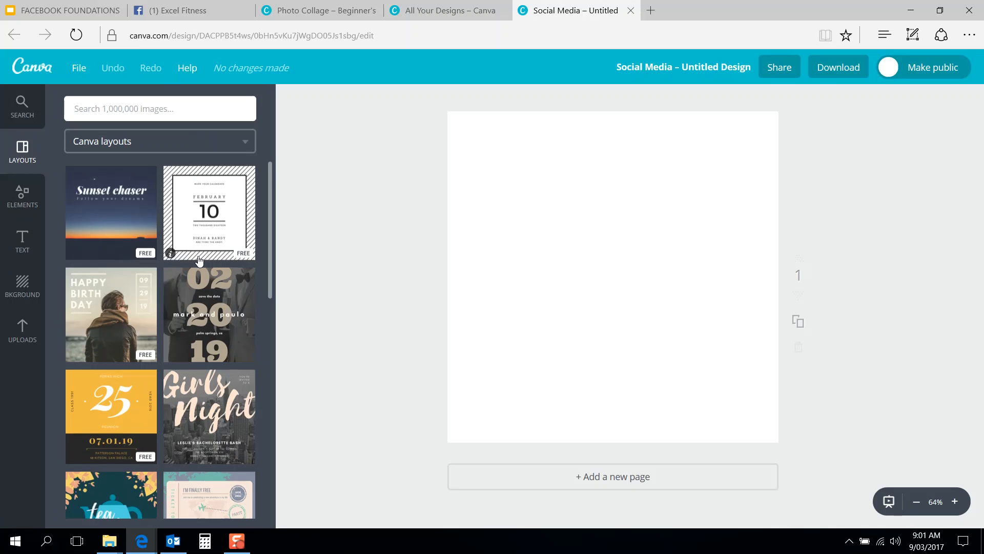
scroll(199, 260, down, 6)
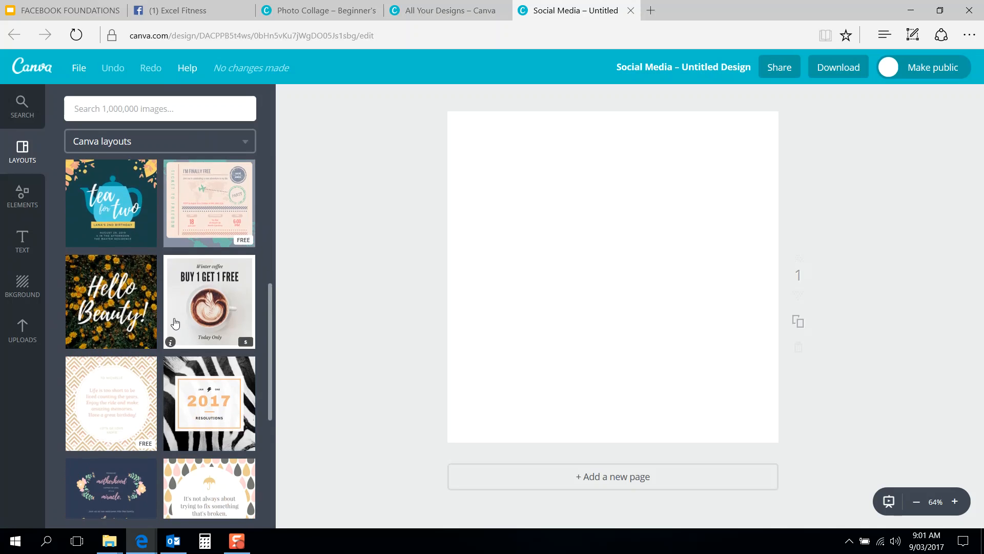
scroll(175, 323, down, 10)
scroll(174, 322, down, 3)
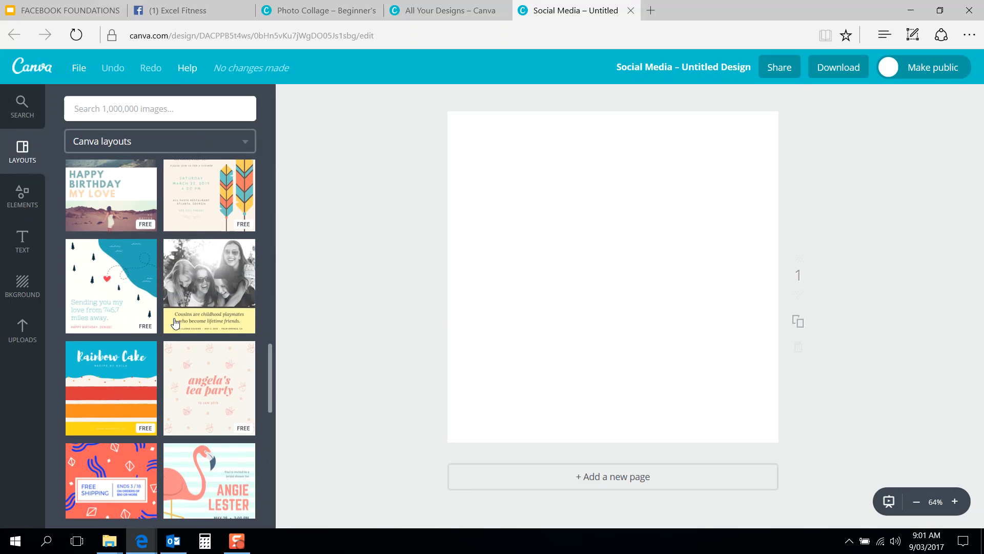
scroll(175, 323, down, 4)
scroll(174, 322, up, 3)
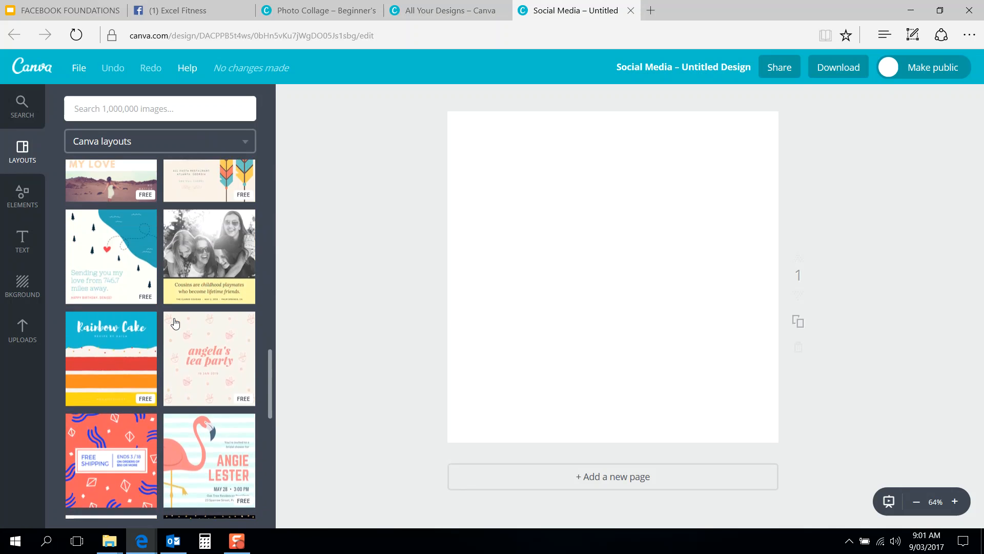
scroll(175, 322, up, 16)
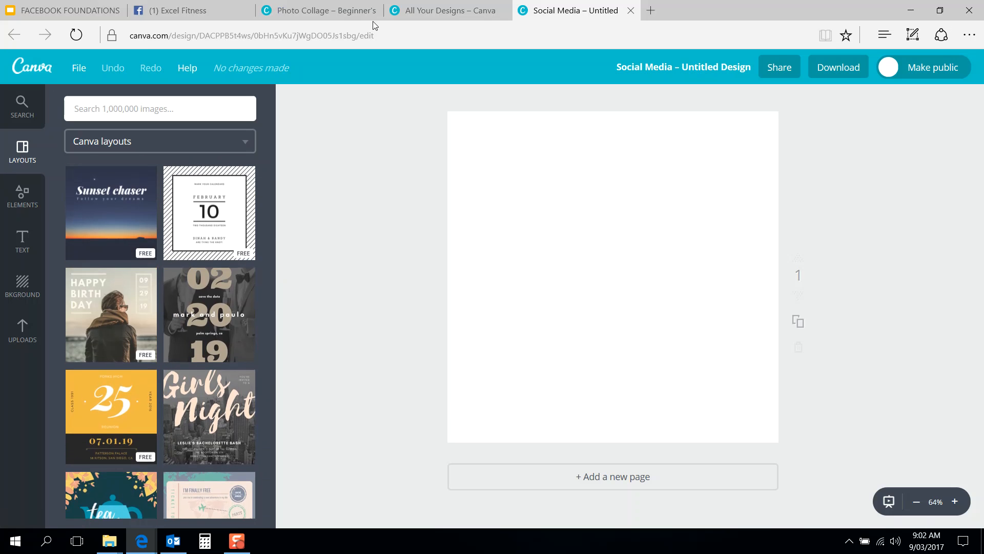
click(444, 10)
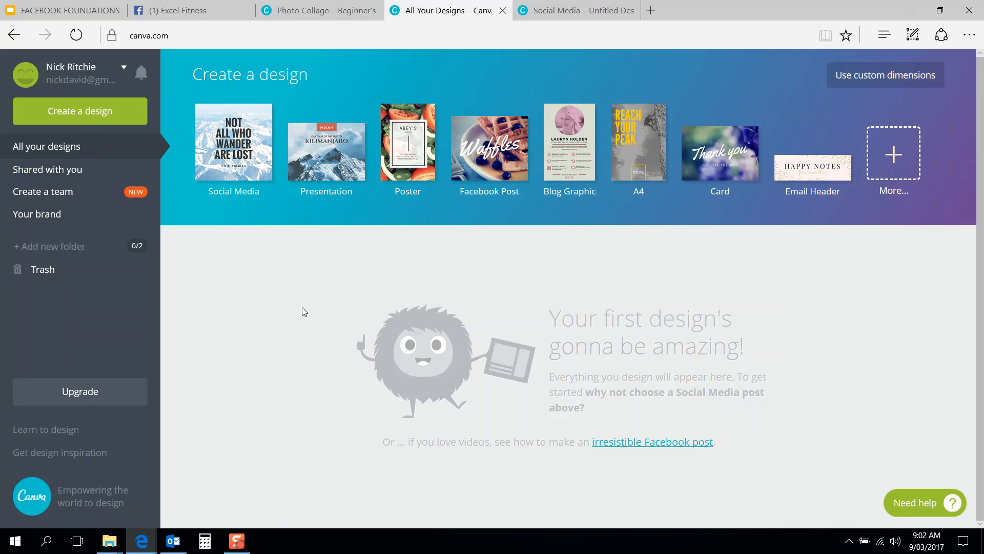
Step: Show all design types via 'More...' and scroll down to Social Media & Email Headers
click(893, 155)
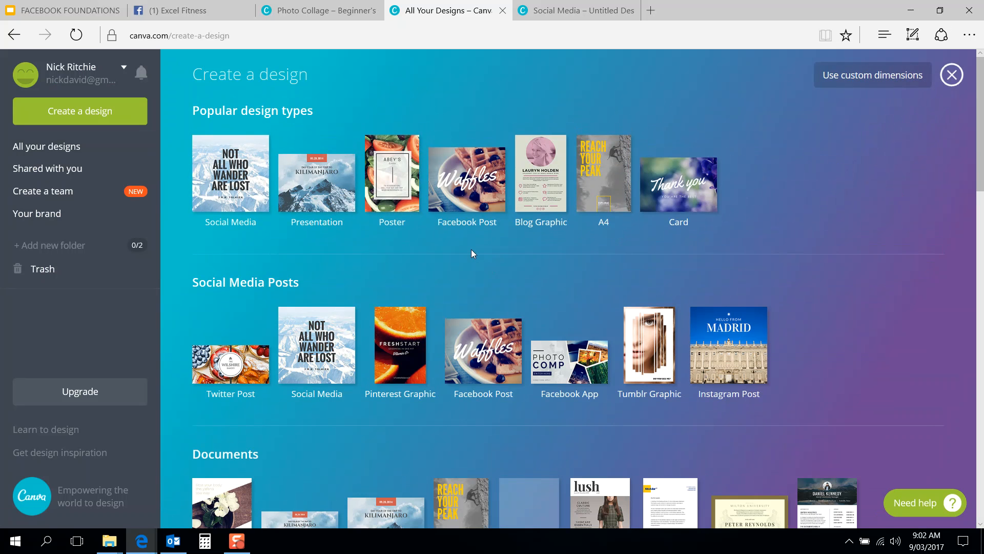
scroll(191, 268, down, 2)
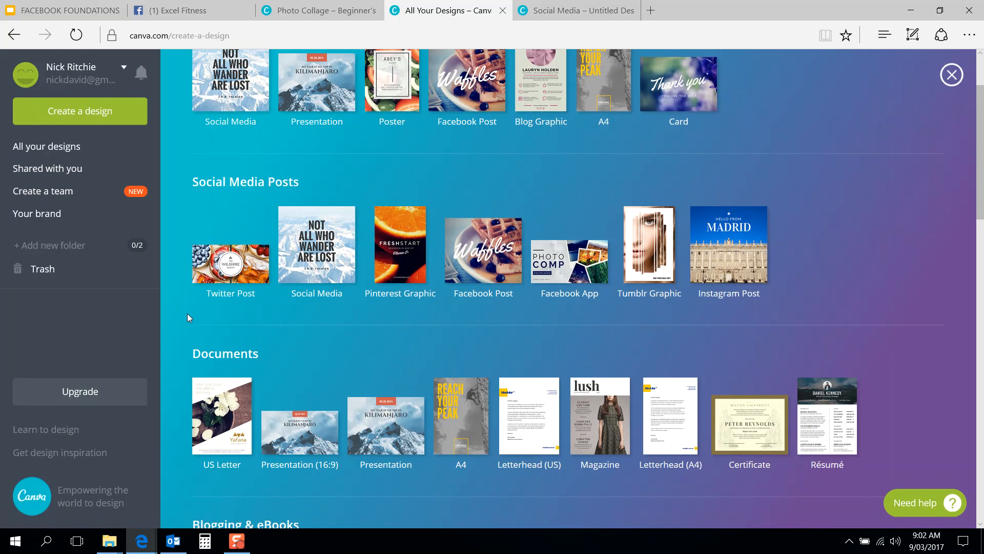
scroll(188, 316, down, 2)
scroll(188, 317, down, 2)
scroll(187, 314, down, 7)
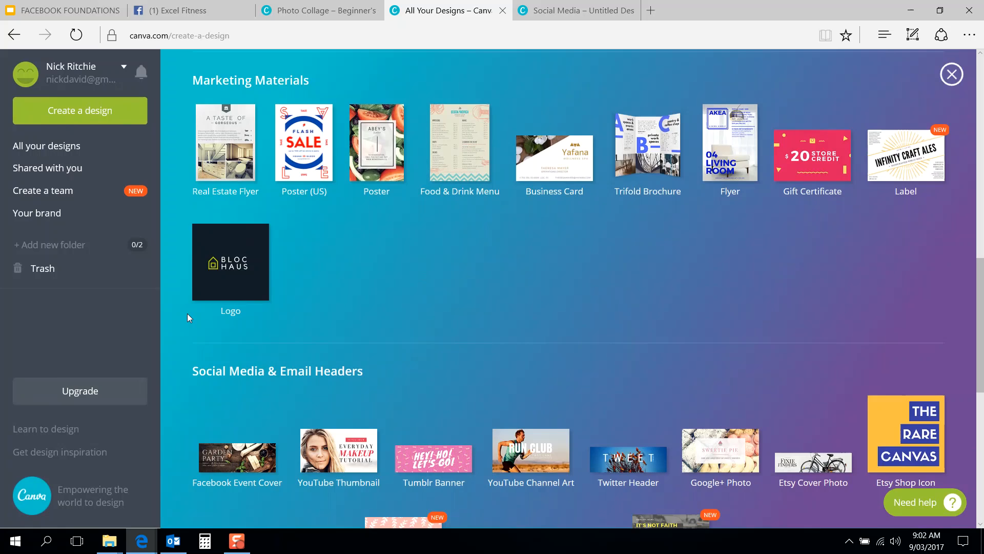
scroll(188, 314, down, 5)
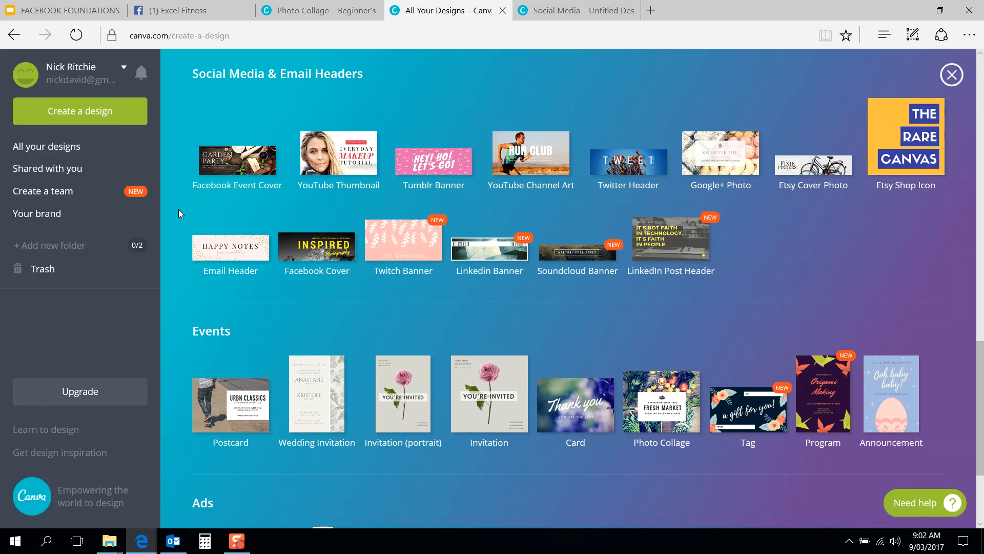
Step: Start a blank Facebook Cover design in Canva
click(329, 258)
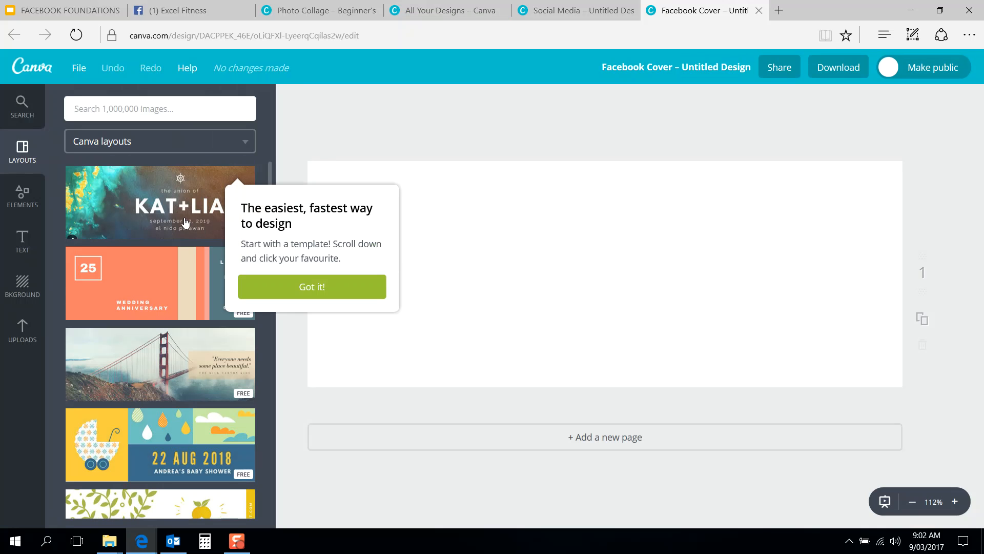
scroll(163, 281, down, 8)
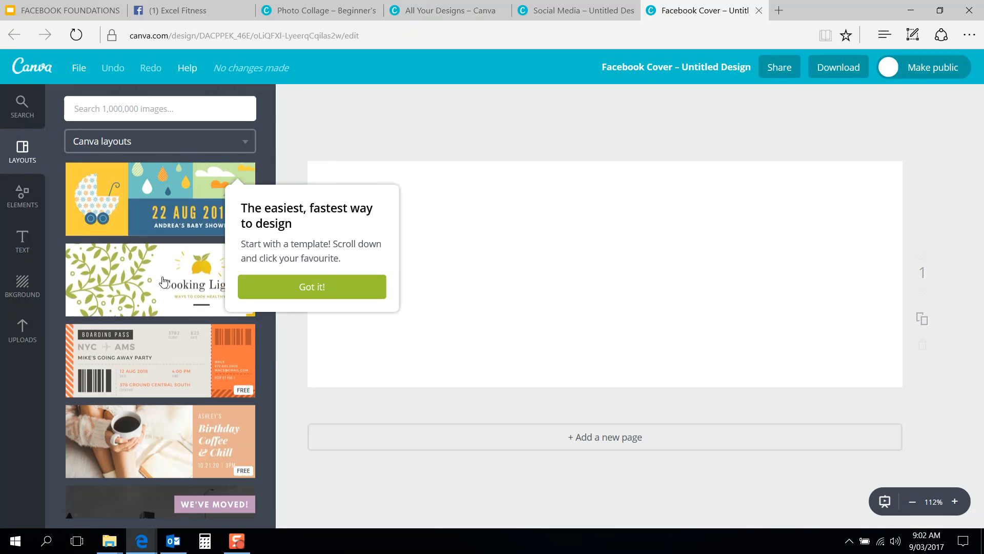
scroll(163, 282, down, 2)
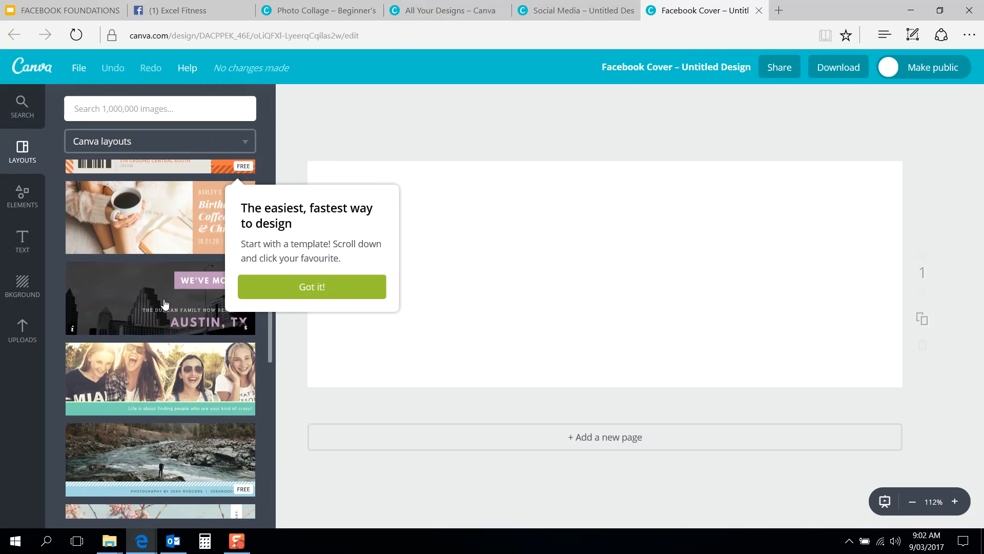
scroll(150, 311, down, 7)
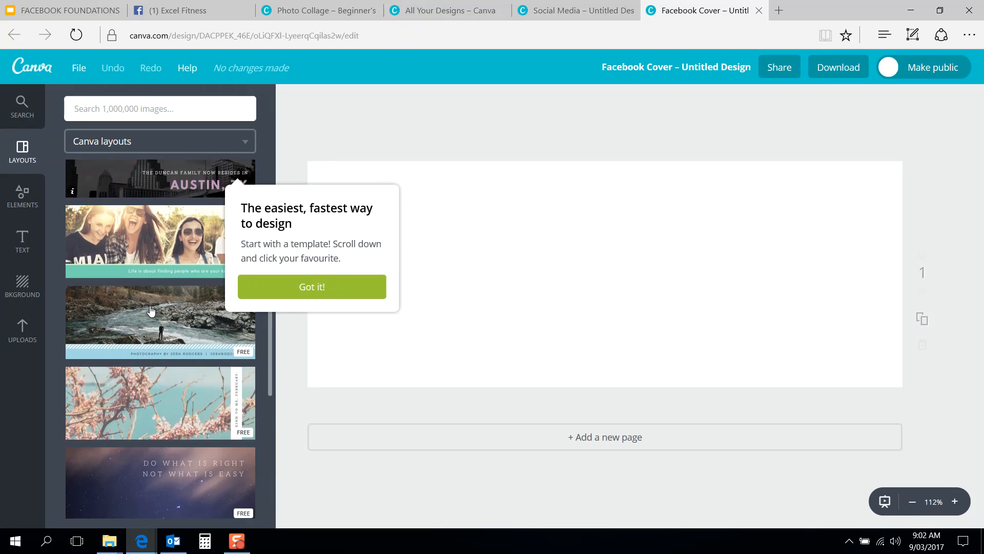
scroll(151, 311, down, 10)
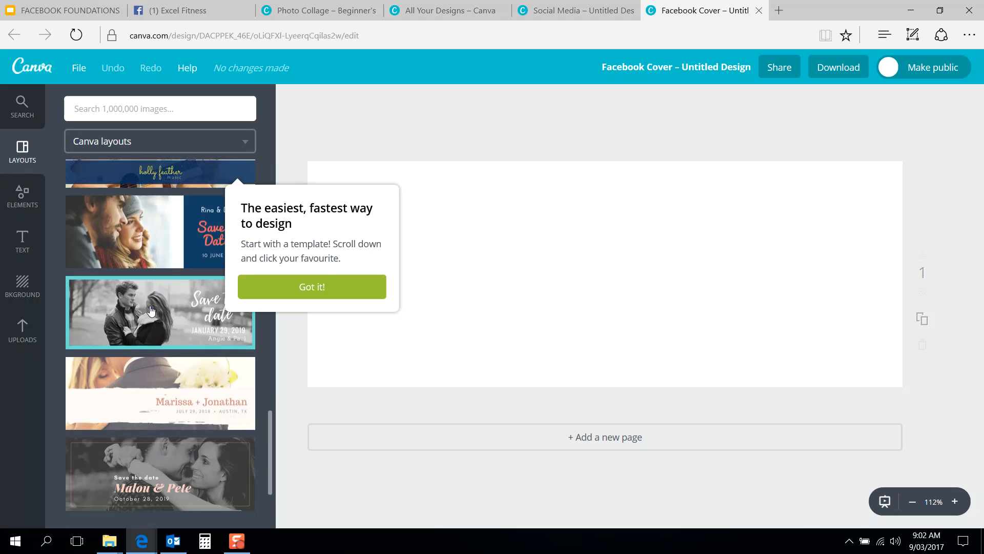
Step: Dismiss the template tip and browse the cover layouts, such as Designed with Love
click(273, 288)
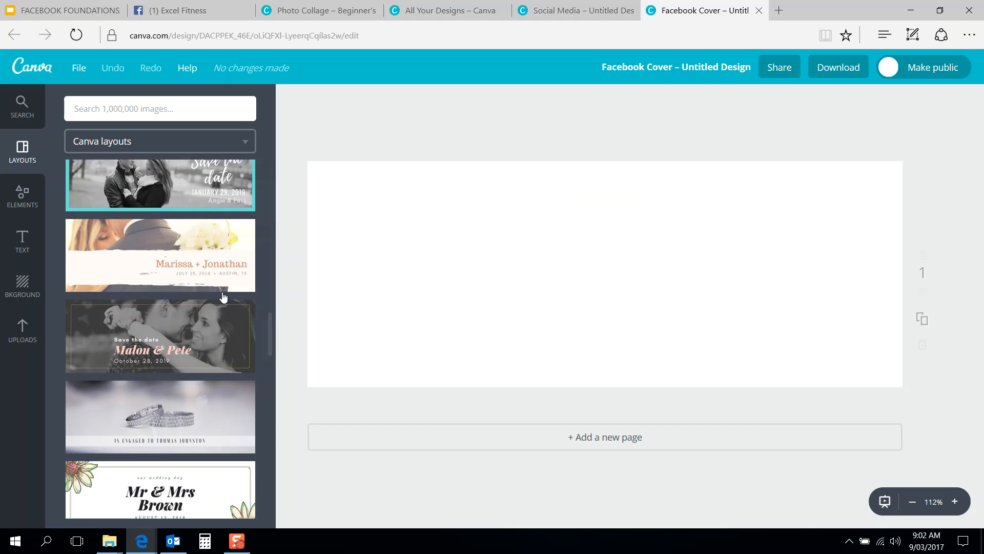
scroll(188, 293, down, 2)
scroll(188, 293, down, 5)
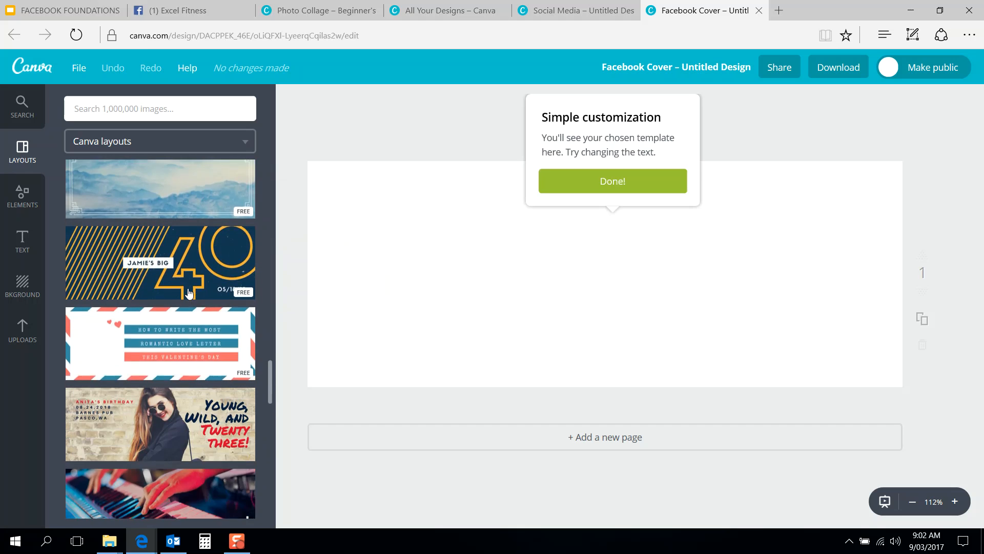
scroll(203, 302, down, 3)
scroll(194, 301, up, 4)
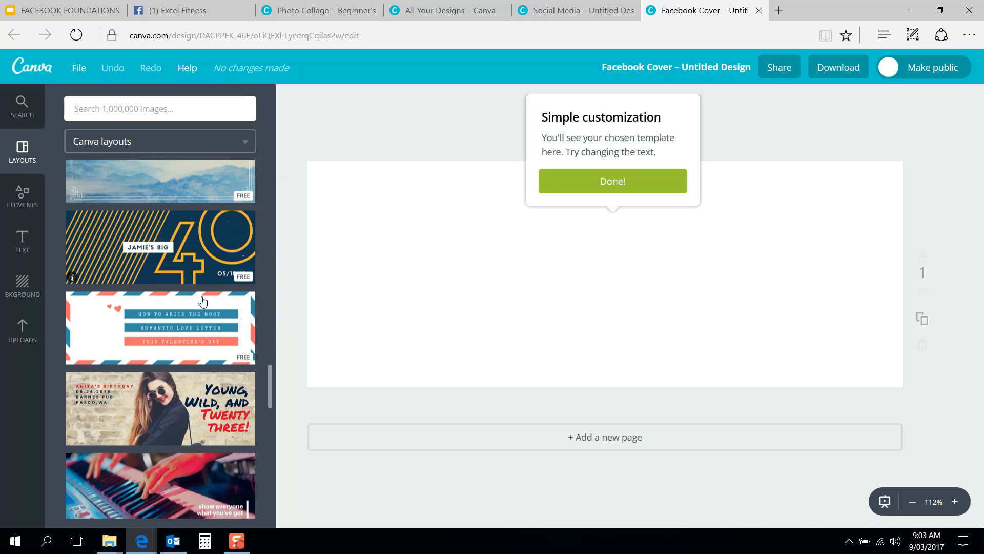
scroll(185, 300, down, 1)
scroll(185, 300, down, 5)
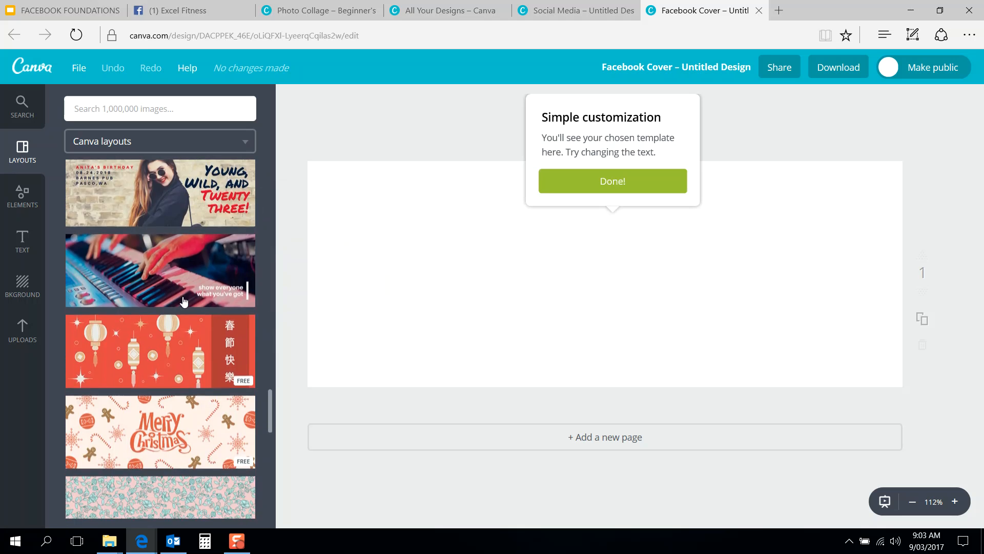
scroll(184, 301, down, 1)
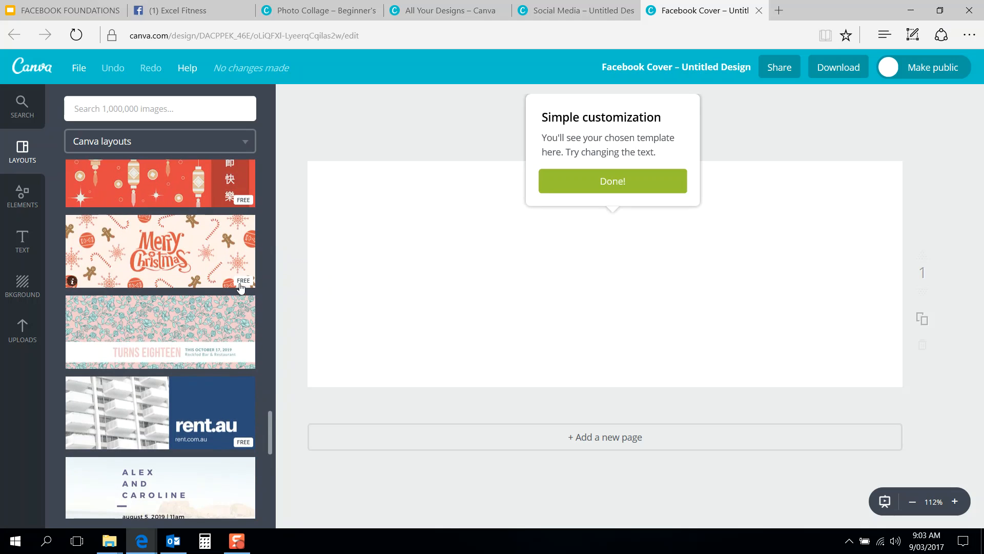
scroll(164, 273, down, 2)
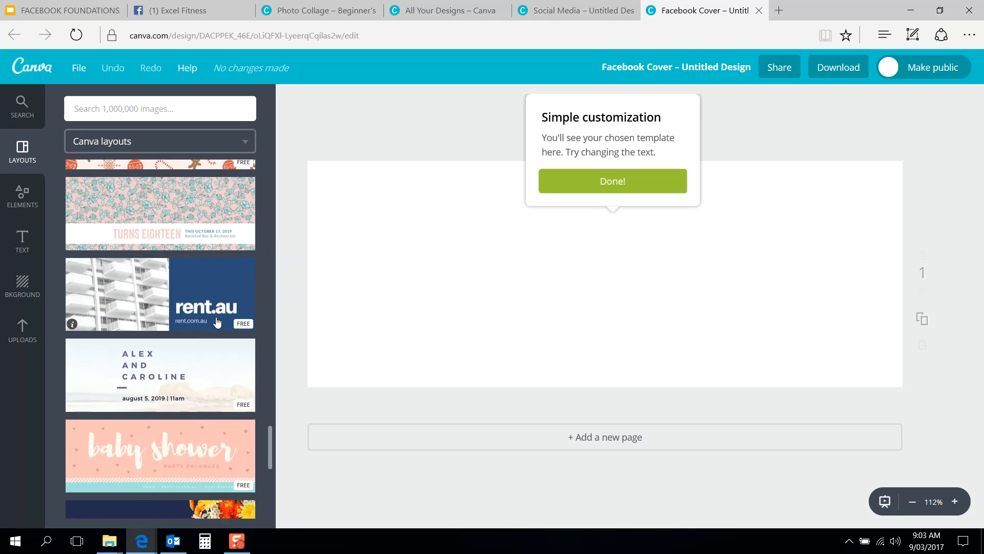
scroll(218, 322, down, 5)
scroll(218, 322, down, 1)
scroll(205, 349, up, 2)
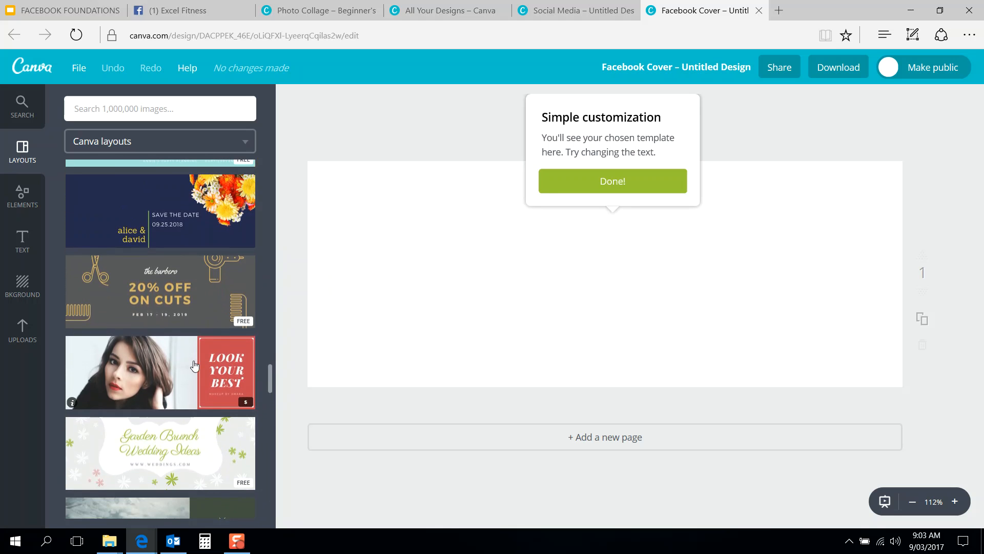
scroll(195, 365, down, 6)
scroll(195, 365, down, 5)
scroll(194, 366, down, 2)
scroll(214, 322, down, 6)
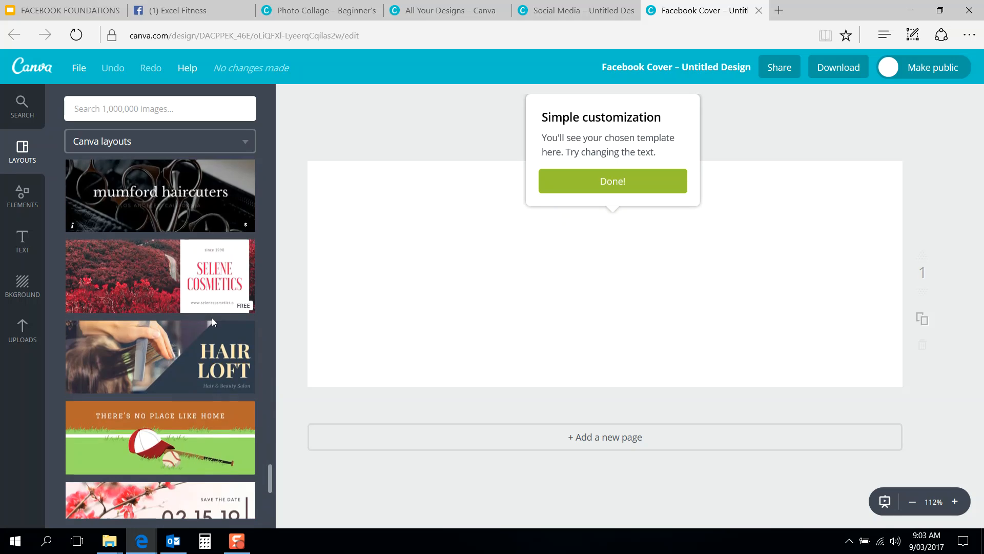
scroll(213, 322, down, 5)
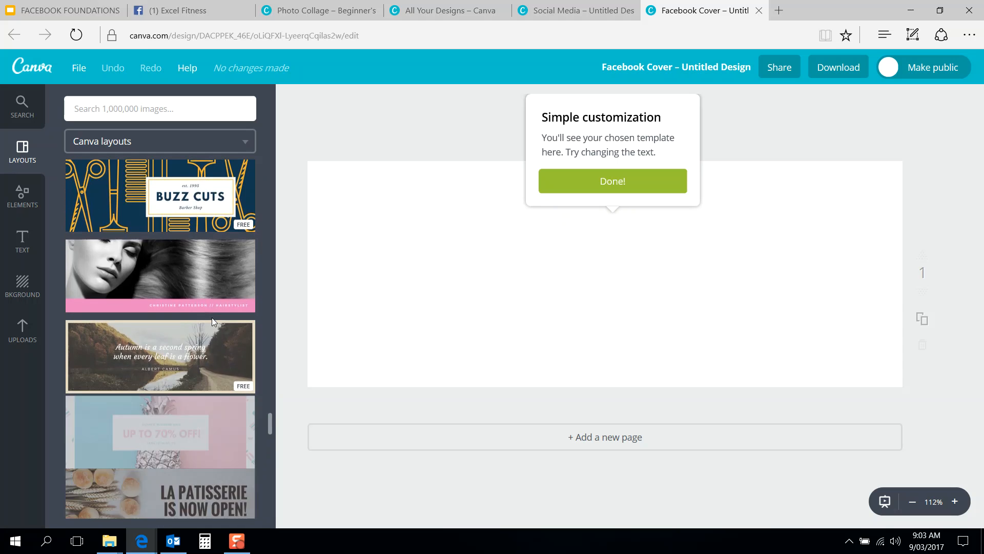
scroll(200, 359, up, 15)
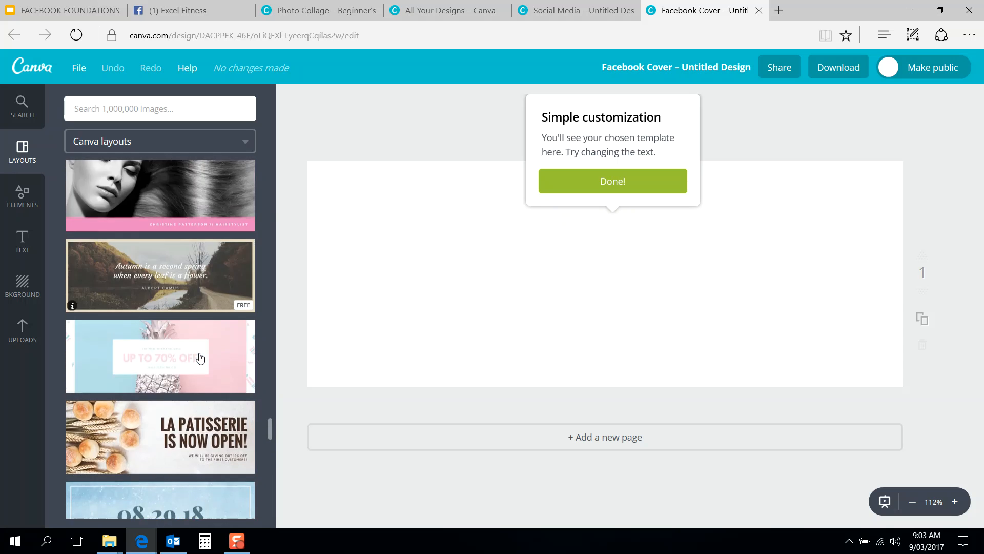
scroll(200, 365, up, 12)
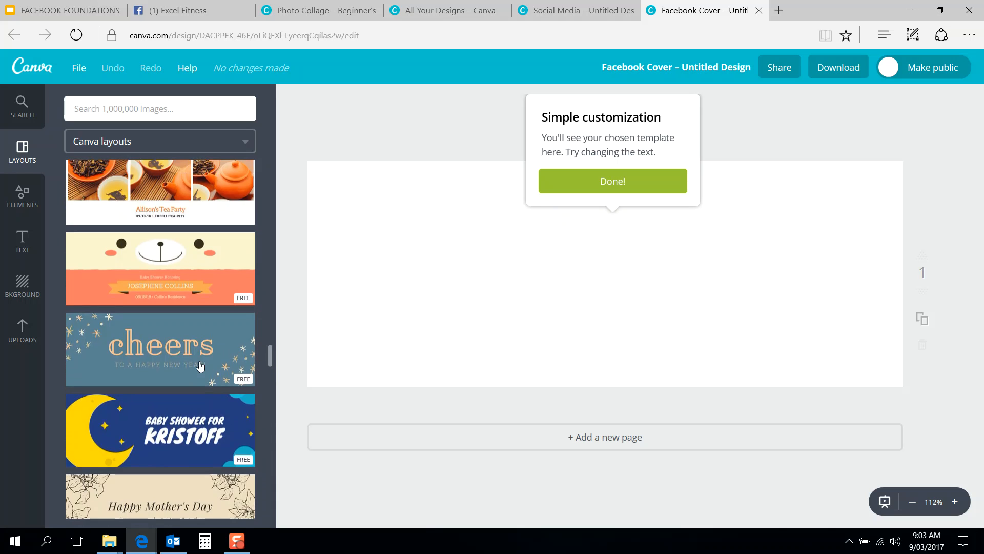
scroll(200, 377, up, 15)
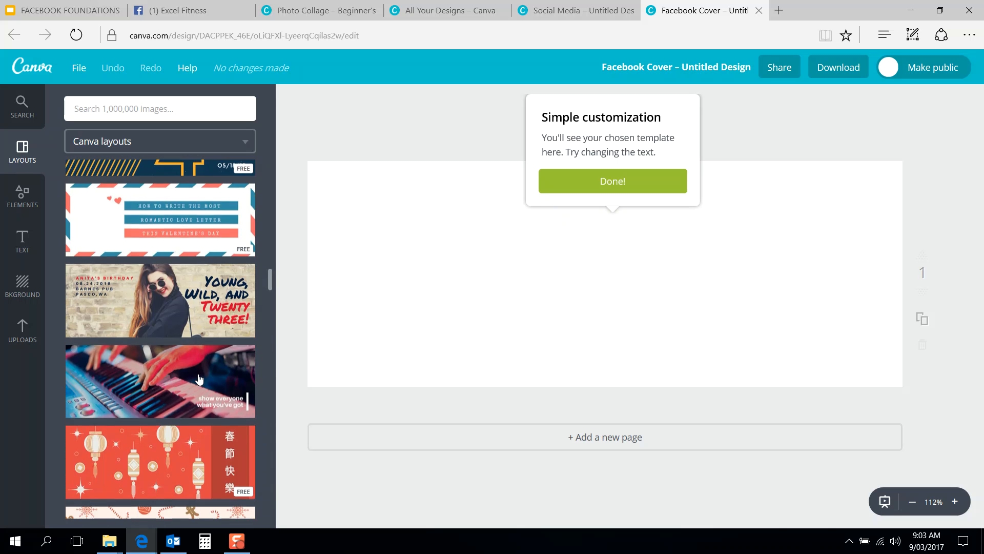
scroll(200, 380, up, 15)
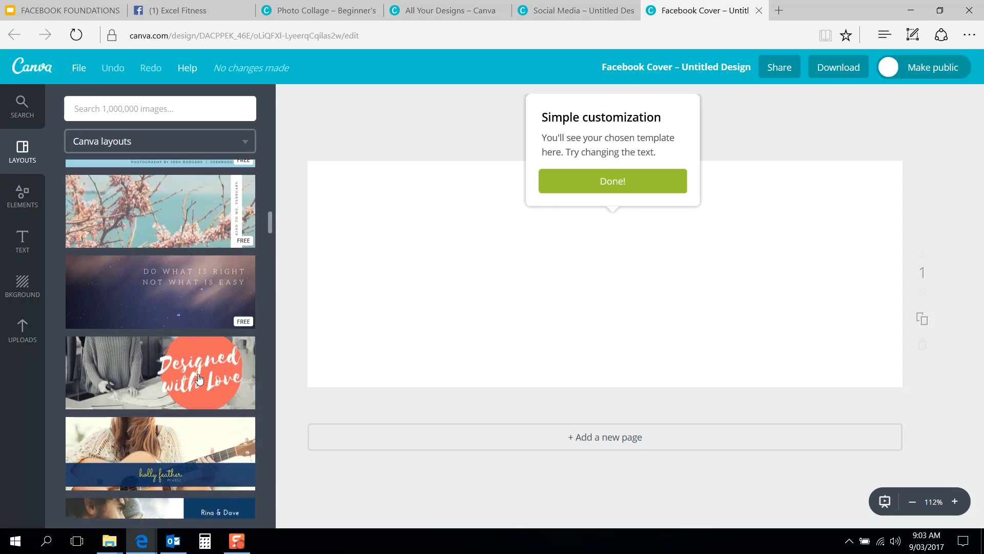
Step: Apply the We've Moved city-skyline layout and clear its old headline text
click(195, 461)
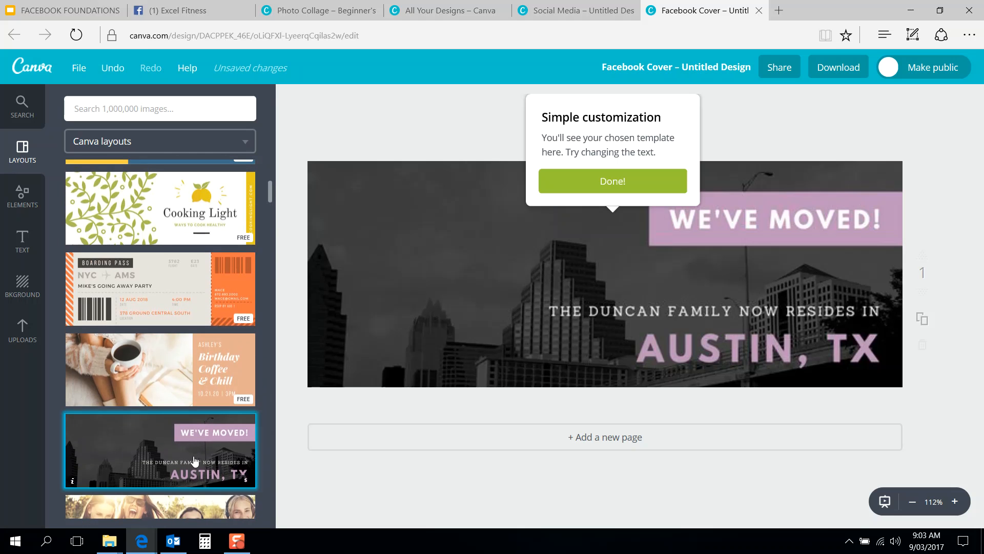
click(726, 226)
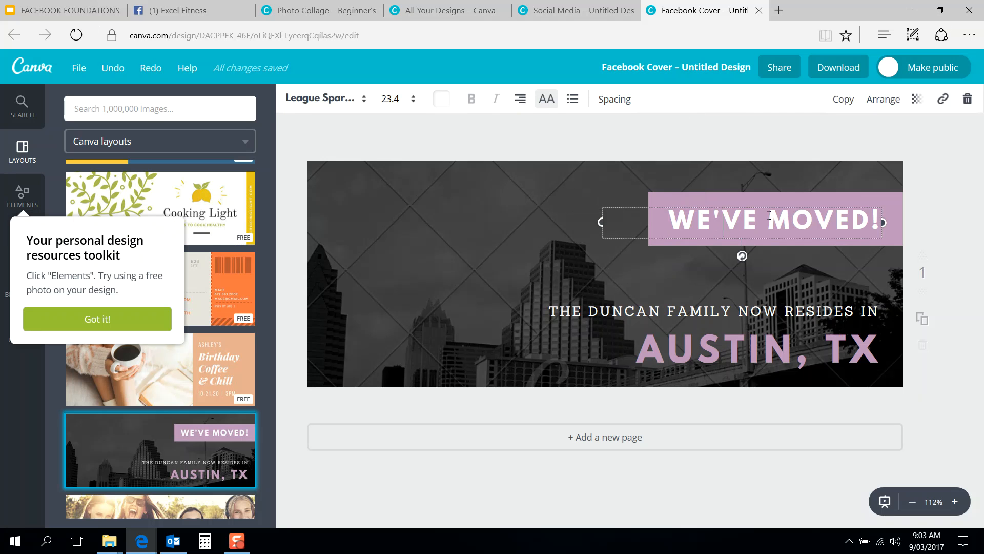
key(BackSpace)
key(BackSpace)
key(BackSpace)
key(BackSpace)
key(BackSpace)
key(BackSpace)
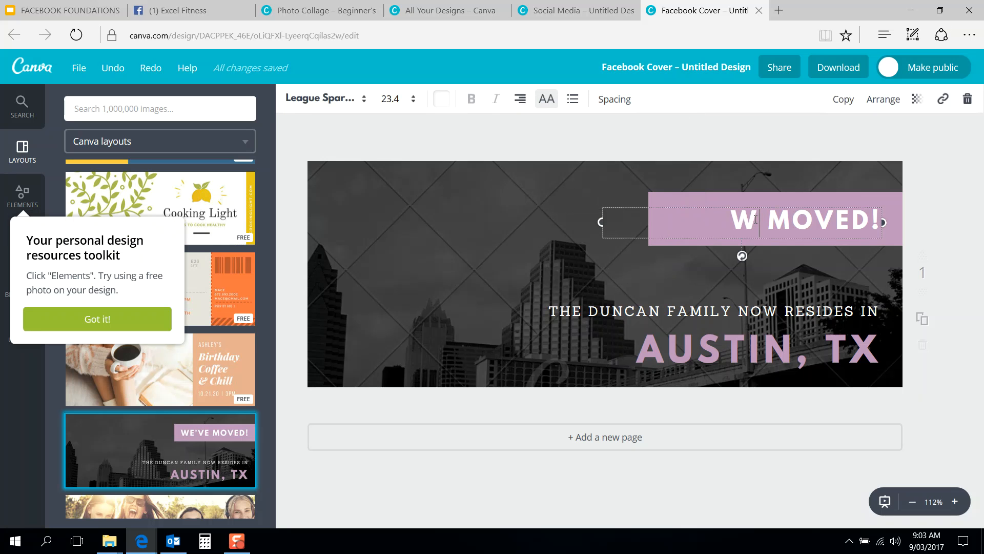
text(DROP A DRES)
text(S SIZE)
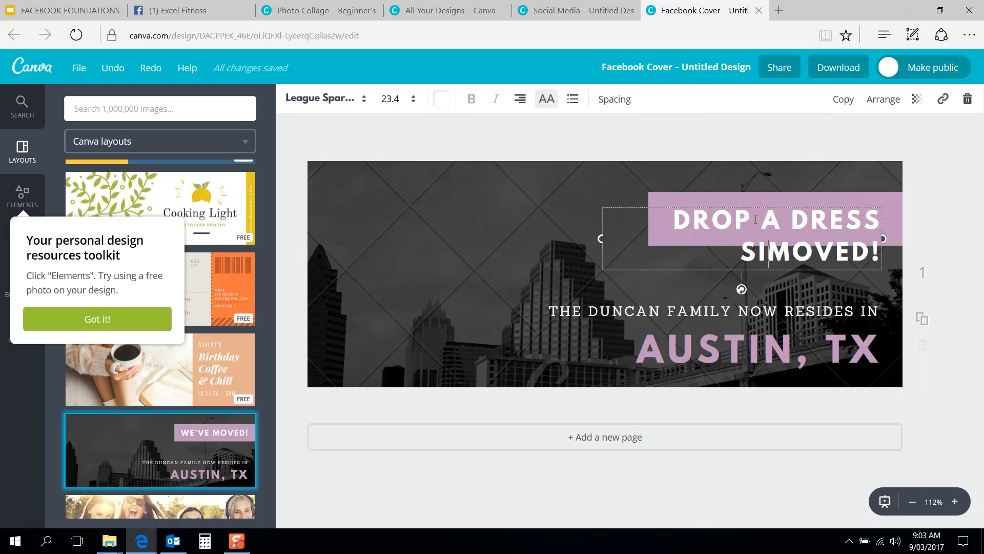
key(Delete)
key(Delete)
key(Delete)
key(Delete)
key(Delete)
key(Delete)
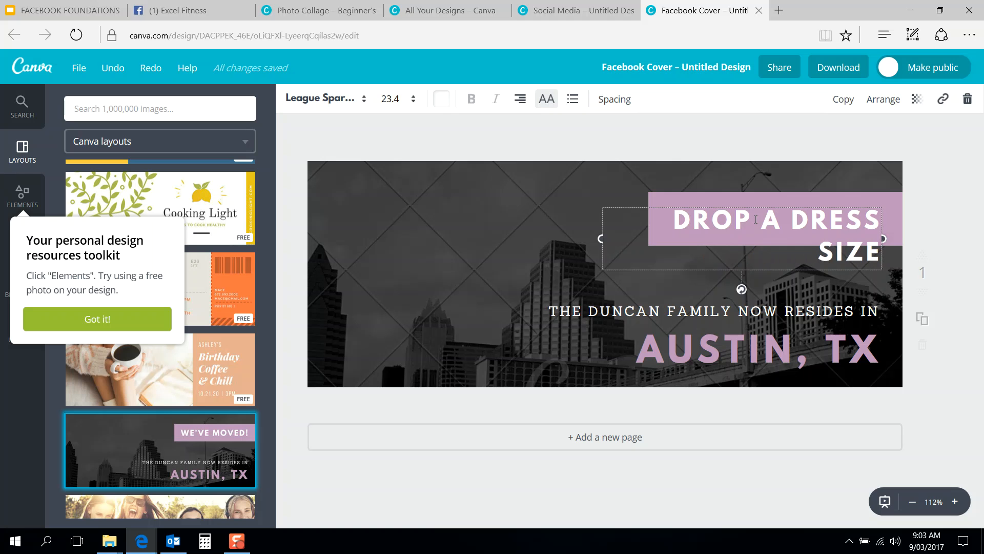
key(BackSpace)
key(BackSpace)
key(BackSpace)
key(BackSpace)
key(BackSpace)
key(BackSpace)
key(BackSpace)
key(BackSpace)
key(BackSpace)
key(BackSpace)
key(BackSpace)
key(BackSpace)
key(BackSpace)
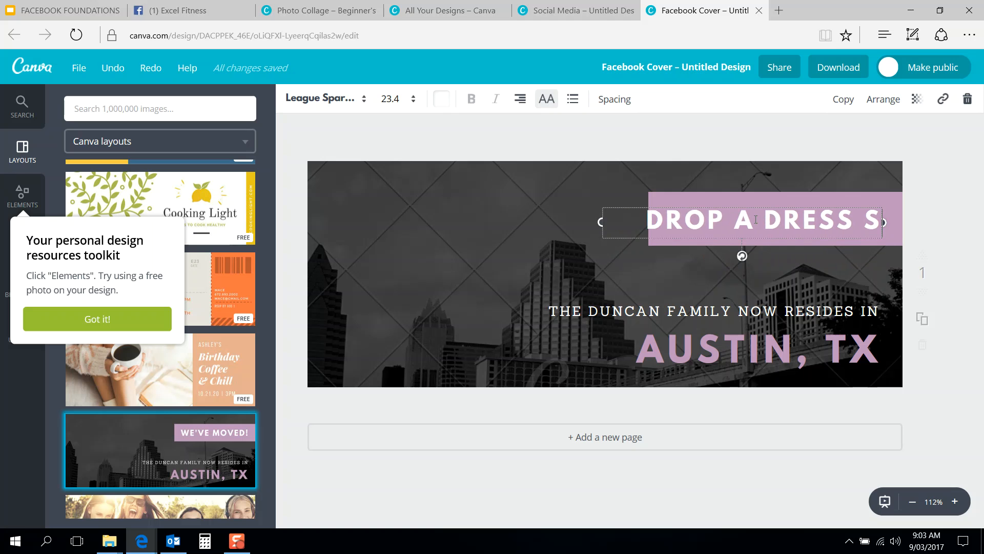
key(BackSpace)
key(BackSpace)
key(BackSpace)
key(BackSpace)
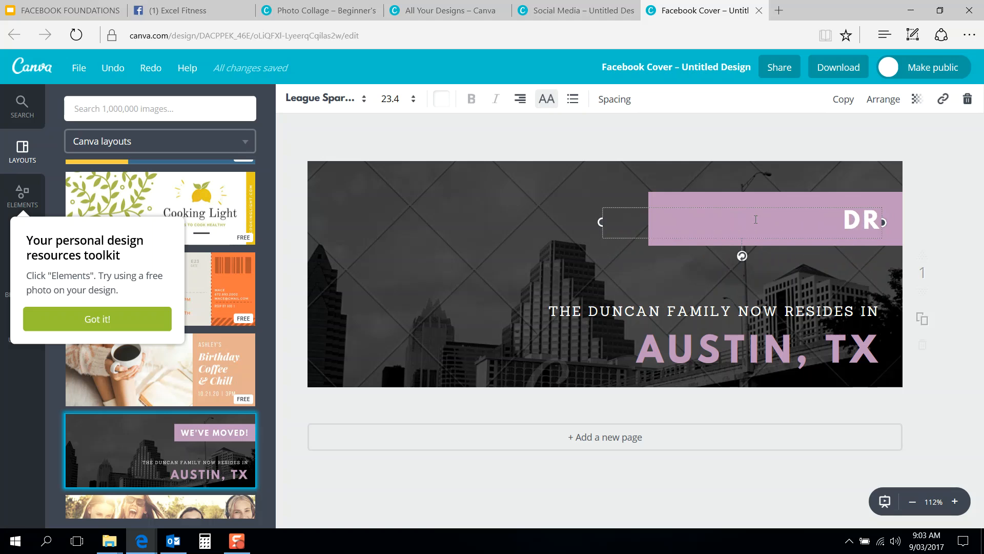
Step: Make the headline read GET FIT WITH US and nudge it slightly right
text(GT)
key(BackSpace)
text(ET FITN)
key(BackSpace)
text(WITH US)
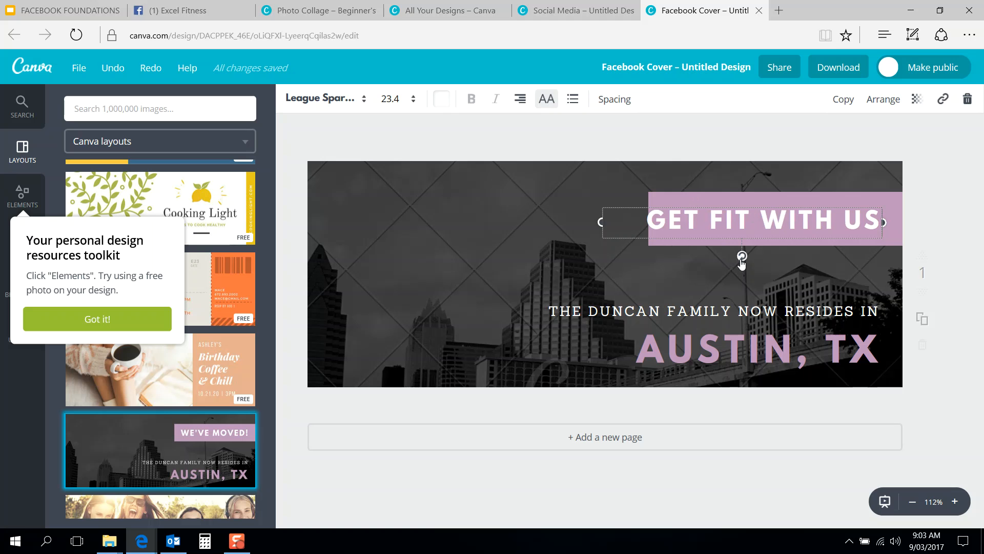
drag(744, 248, 748, 242)
click(647, 271)
Step: Change the cover subtitle to PERSONAL TRAINING FOR MEN
click(691, 313)
click(702, 315)
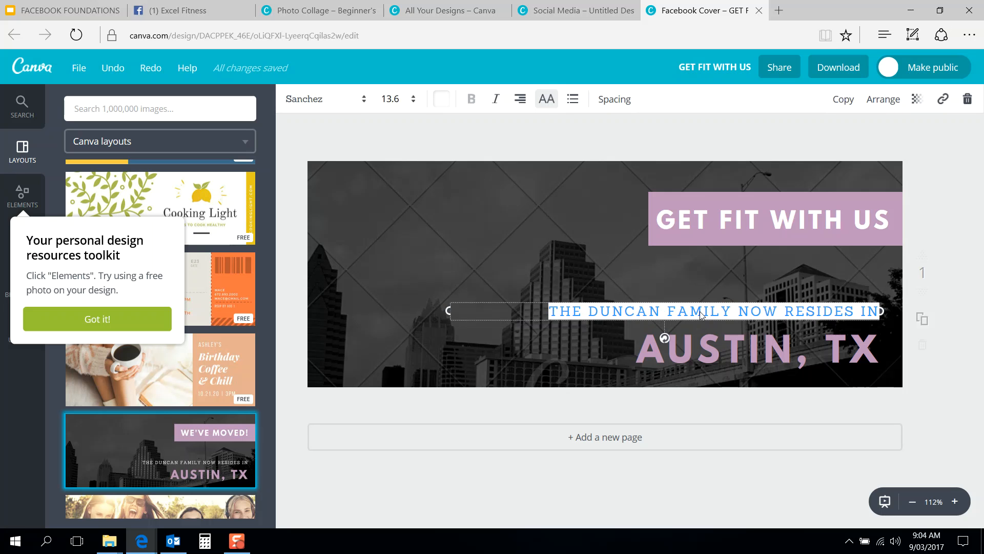
text(P)
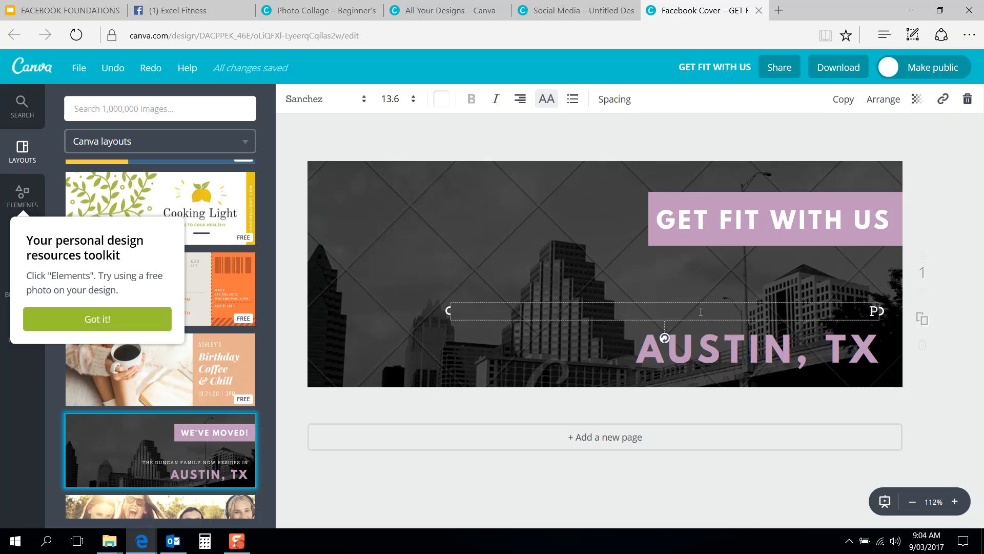
key(BackSpace)
text(EXCEL)
text( PER)
key(BackSpace)
key(BackSpace)
key(BackSpace)
text(FITNESS)
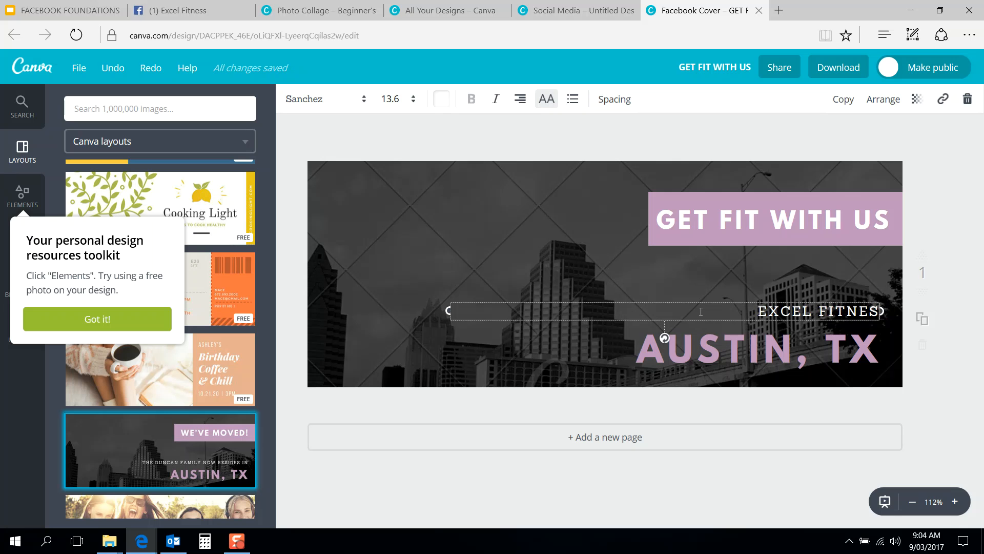
text( FOR)
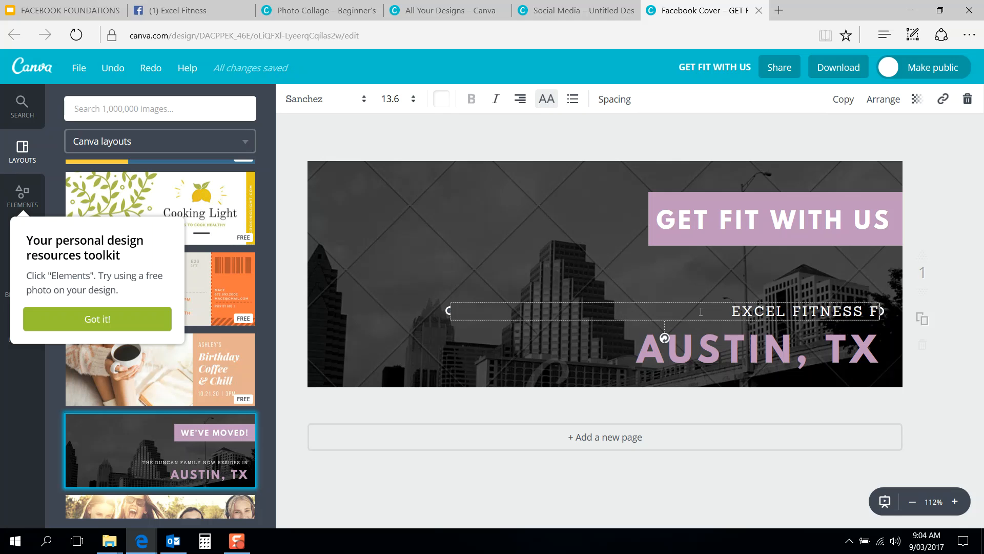
key(BackSpace)
key(BackSpace)
key(BackSpace)
key(BackSpace)
key(BackSpace)
key(BackSpace)
key(BackSpace)
key(BackSpace)
key(BackSpace)
key(BackSpace)
key(BackSpace)
key(BackSpace)
key(BackSpace)
key(BackSpace)
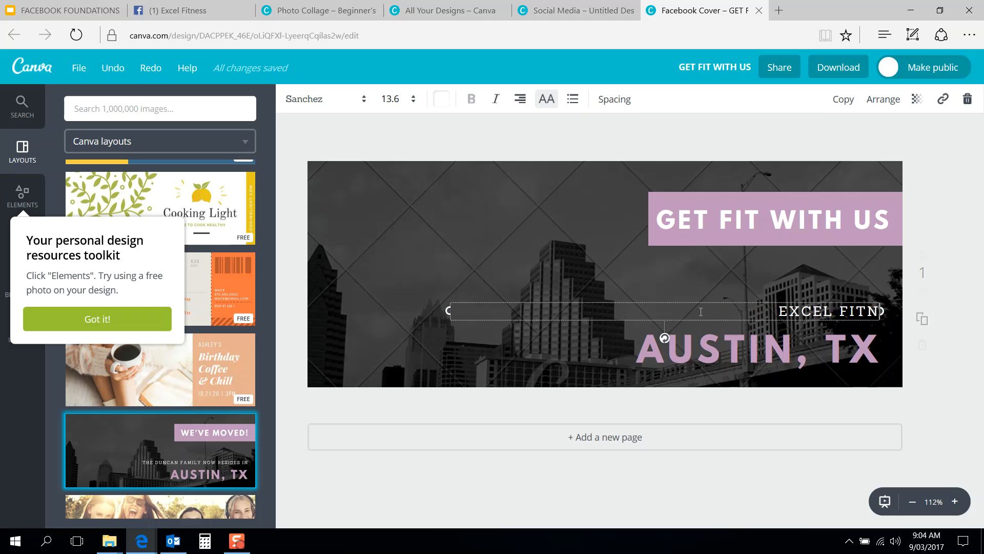
text(PERSONAL TRAINING FOR MEN)
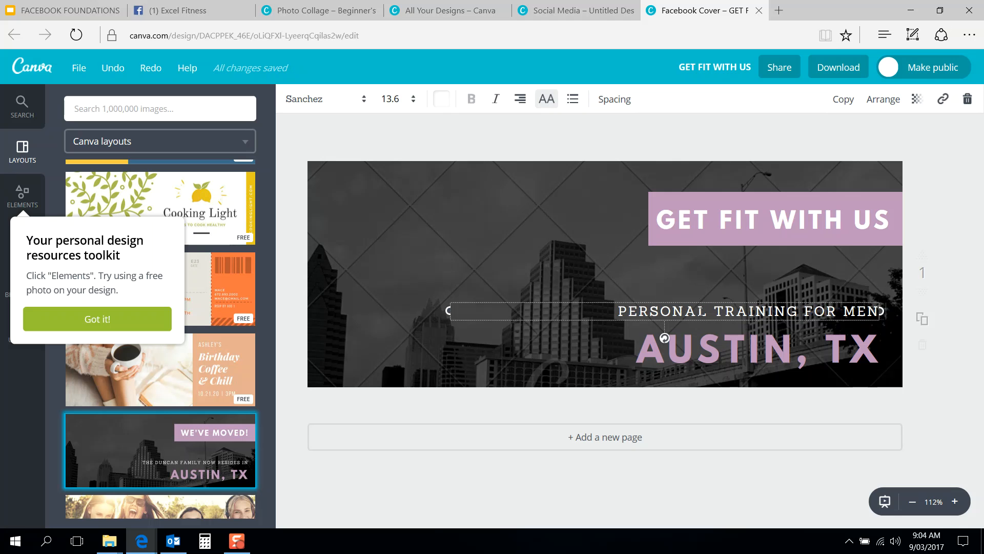
text( WHO WANT)
key(BackSpace)
key(BackSpace)
key(BackSpace)
key(BackSpace)
key(BackSpace)
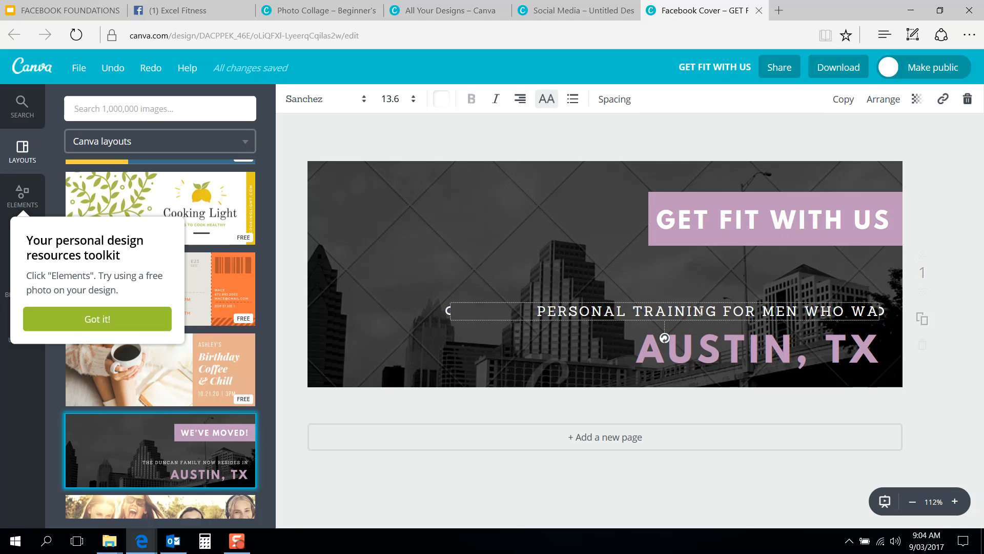
key(BackSpace)
key(BackSpace)
key(BackSpace)
key(BackSpace)
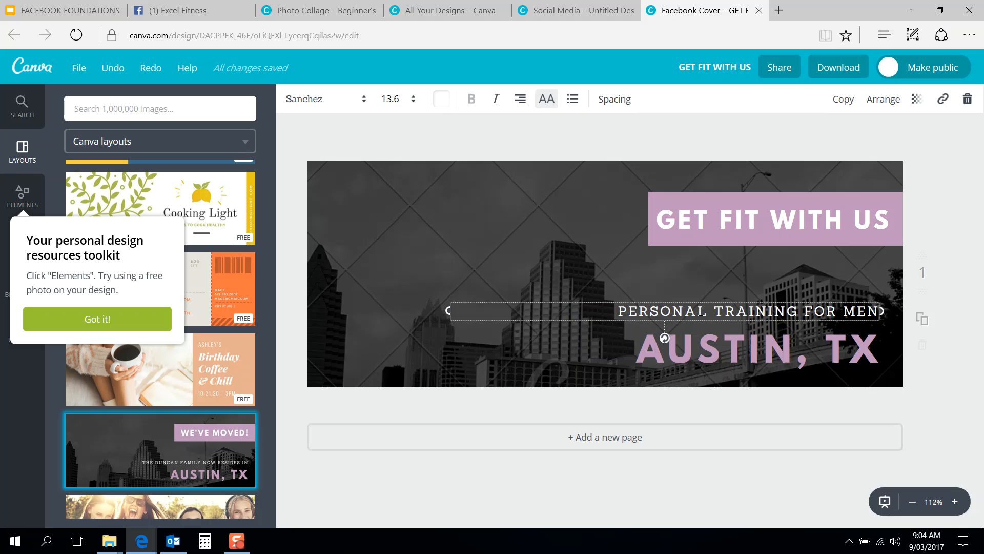
Step: Replace the AUSTIN, TX line with EXCEL FITNESS
click(728, 339)
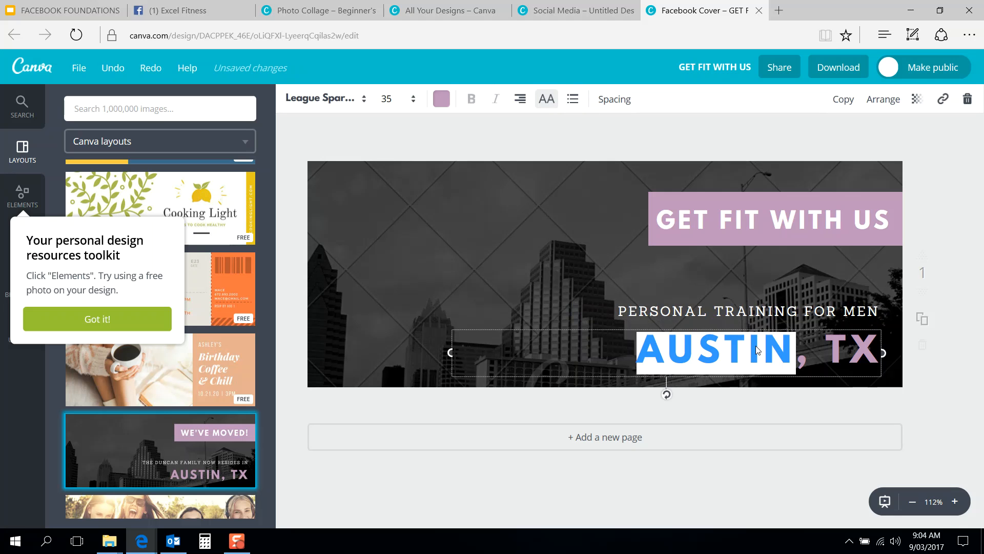
triple_click(750, 346)
text(EXCEL,)
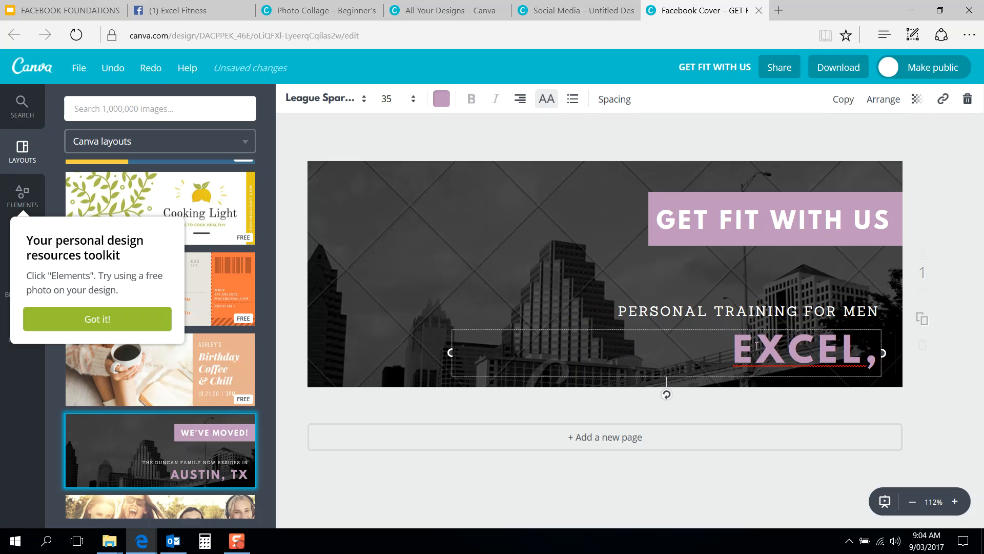
key(BackSpace)
text(FITNESS)
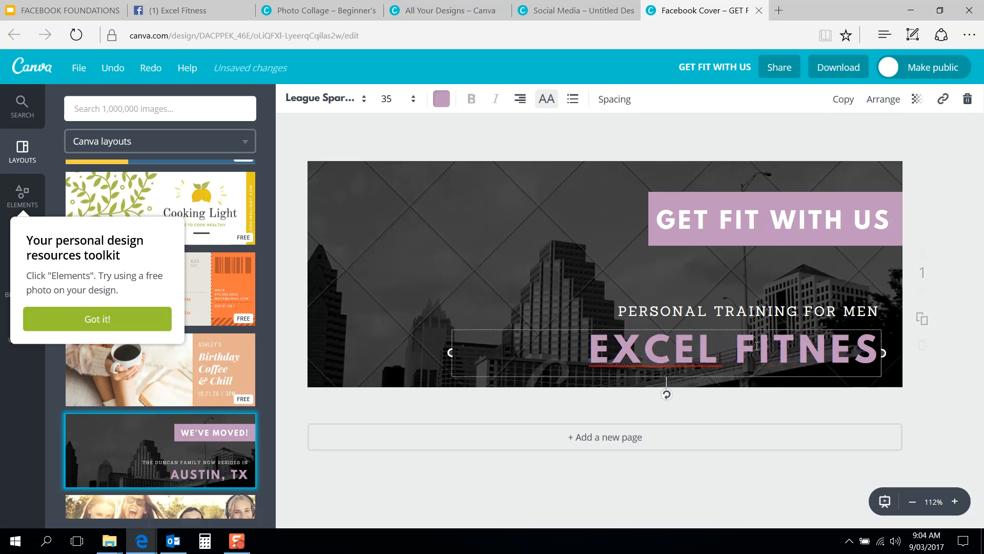
click(938, 346)
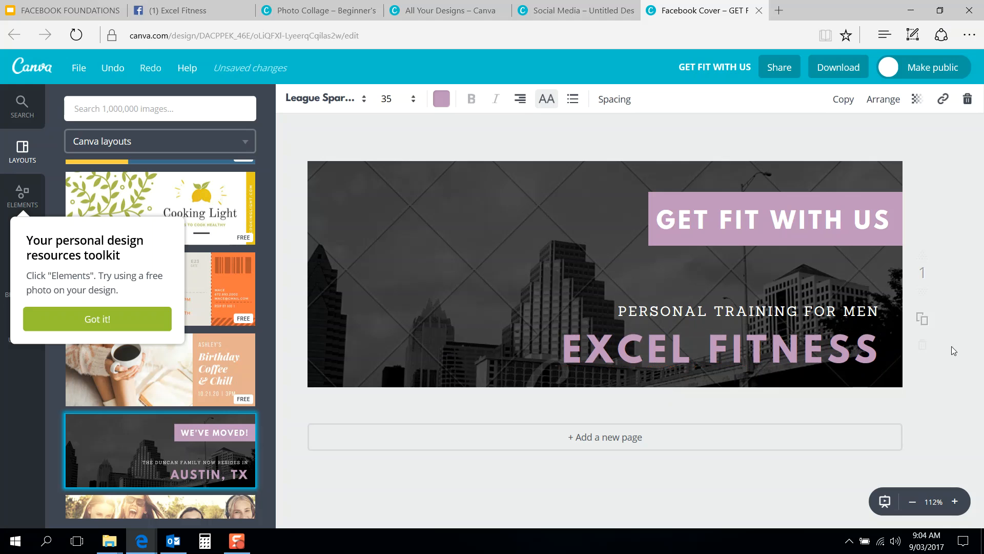
click(832, 70)
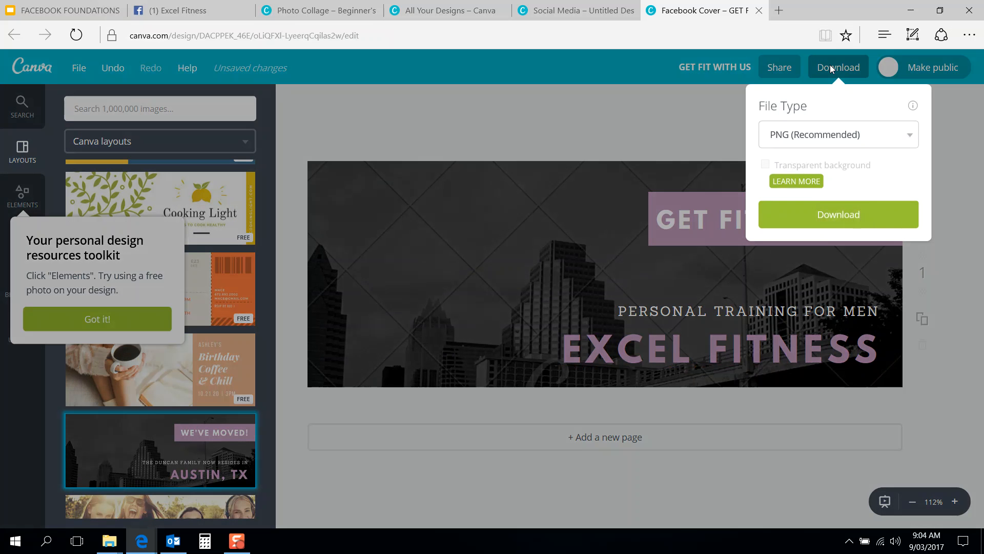
Step: Save the cover as a watermarked draft 'GET FIT WITH US.png' and open the Downloads folder
click(817, 214)
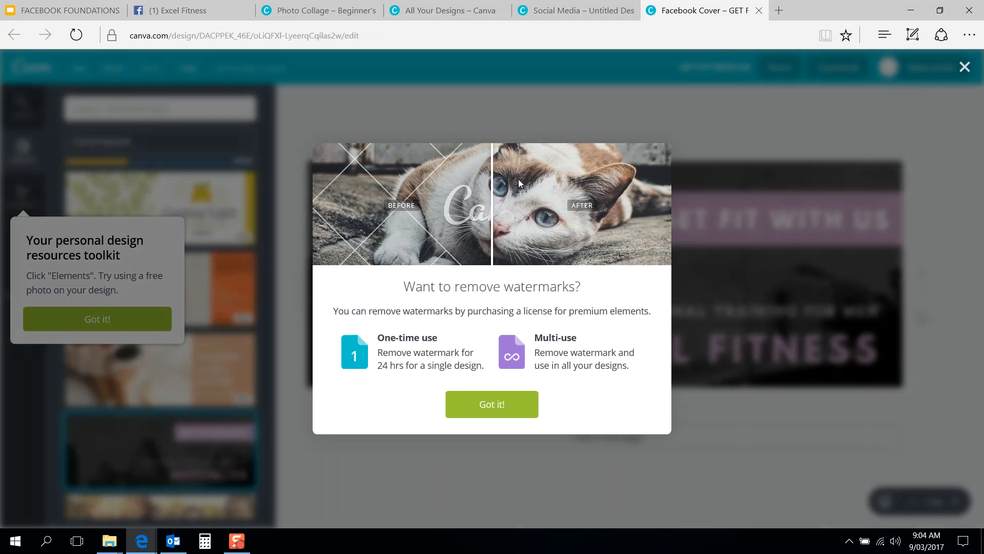
click(490, 406)
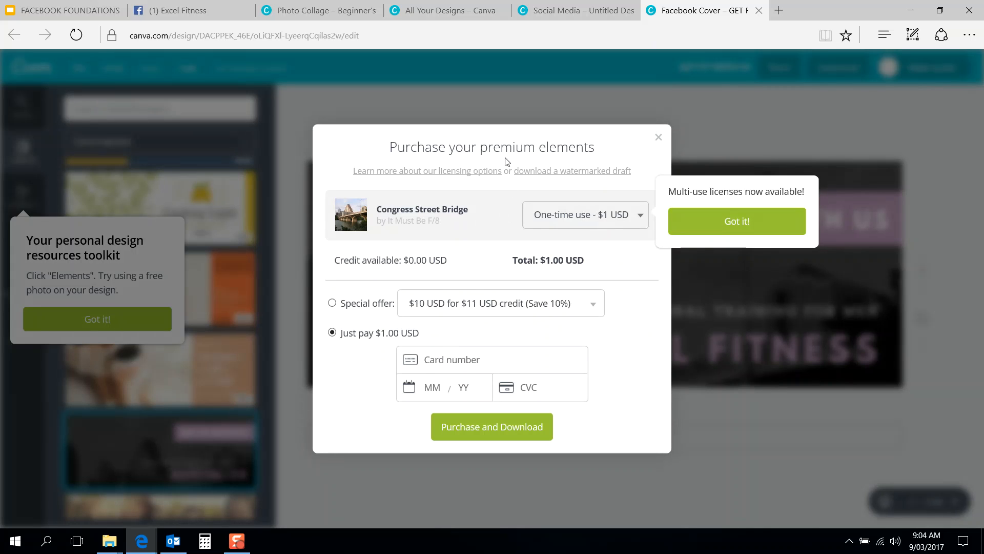
click(550, 170)
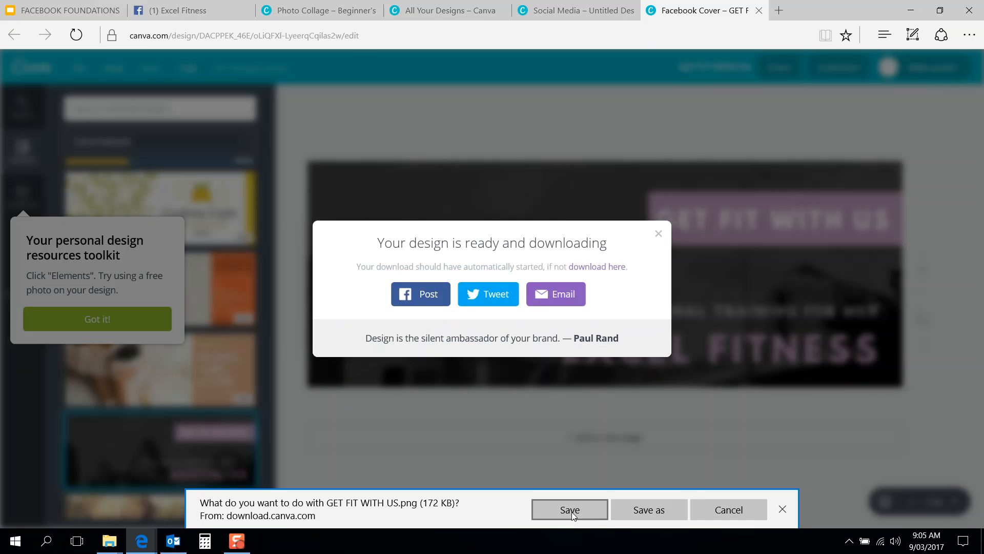
click(571, 512)
click(624, 511)
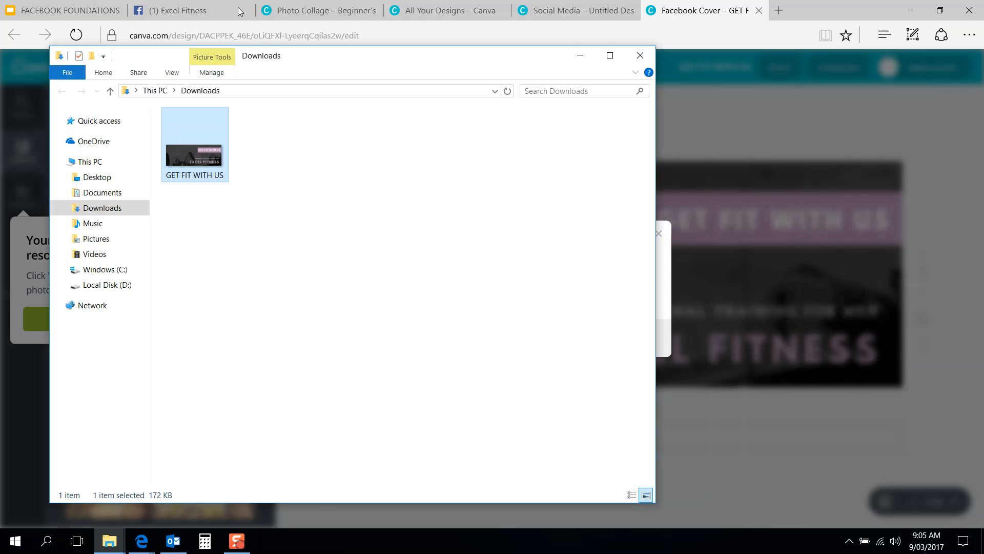
Step: Upload Downloads\GET FIT WITH US as the Excel Fitness Page's cover photo and save it
click(223, 9)
click(264, 132)
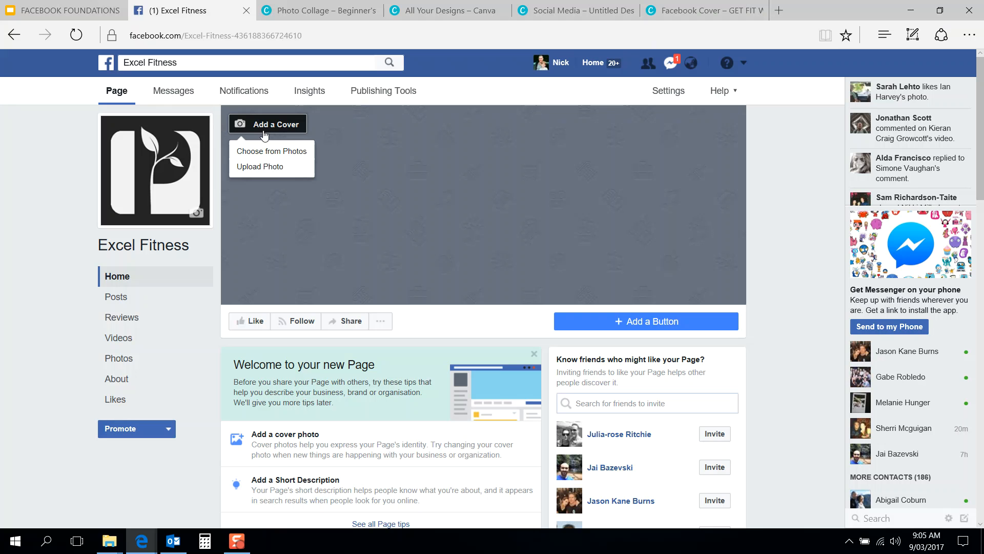
click(270, 165)
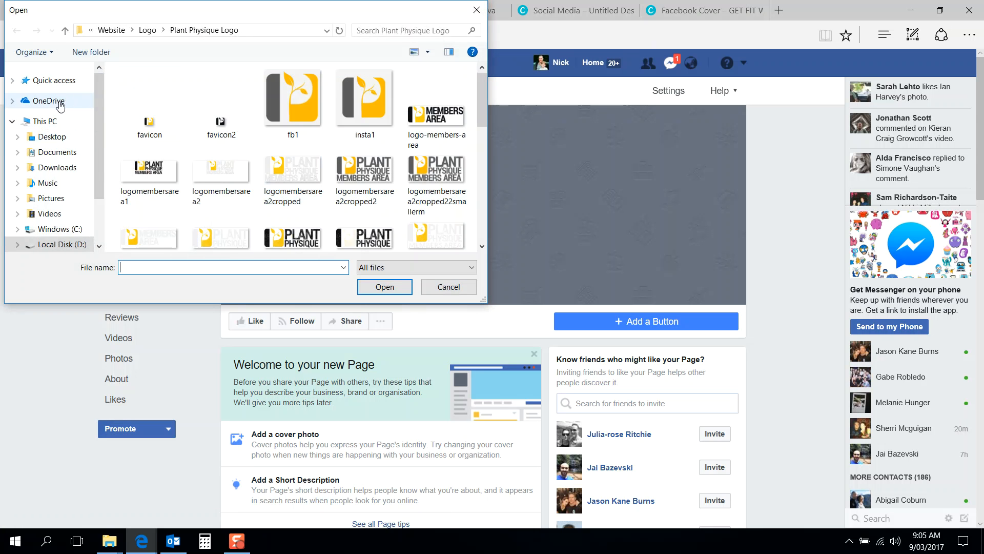
click(57, 167)
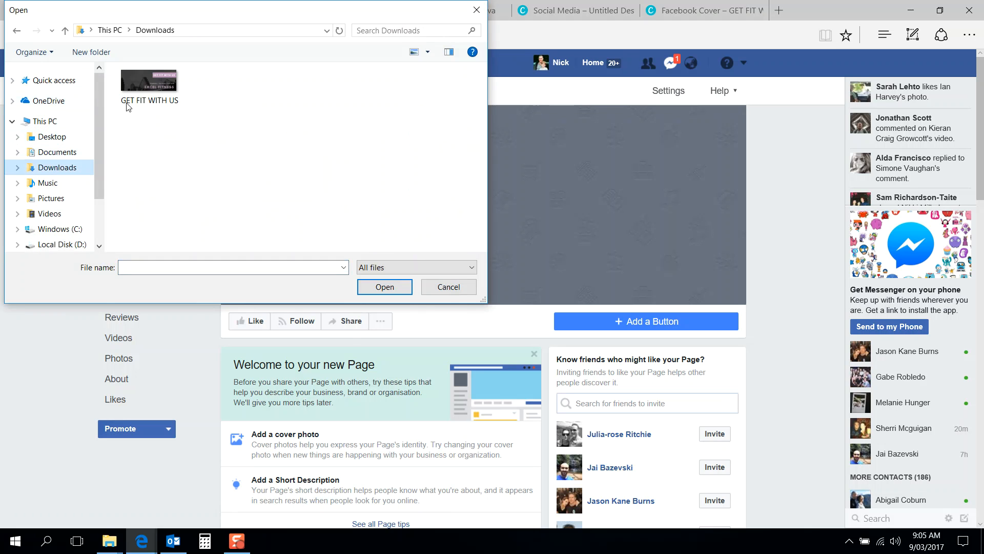
double_click(148, 82)
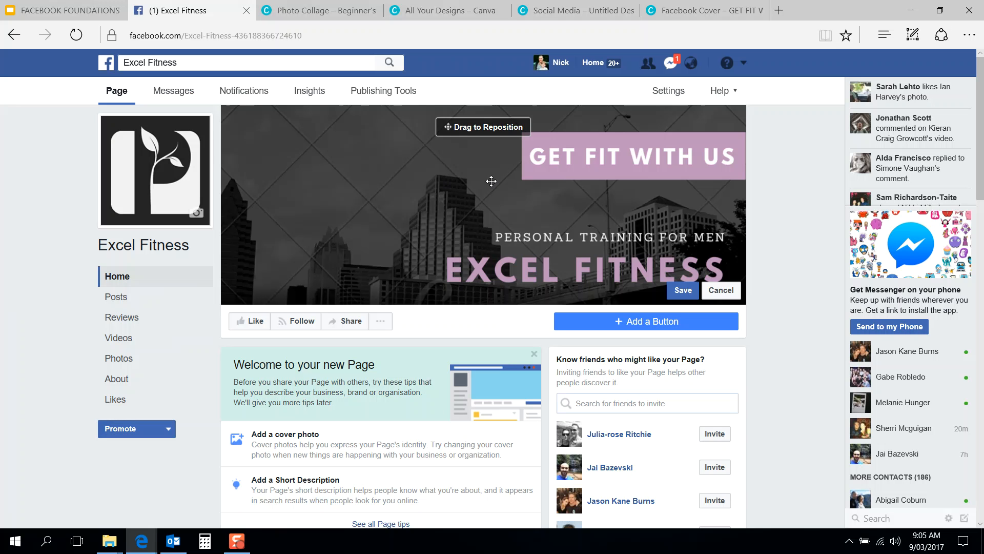
click(683, 289)
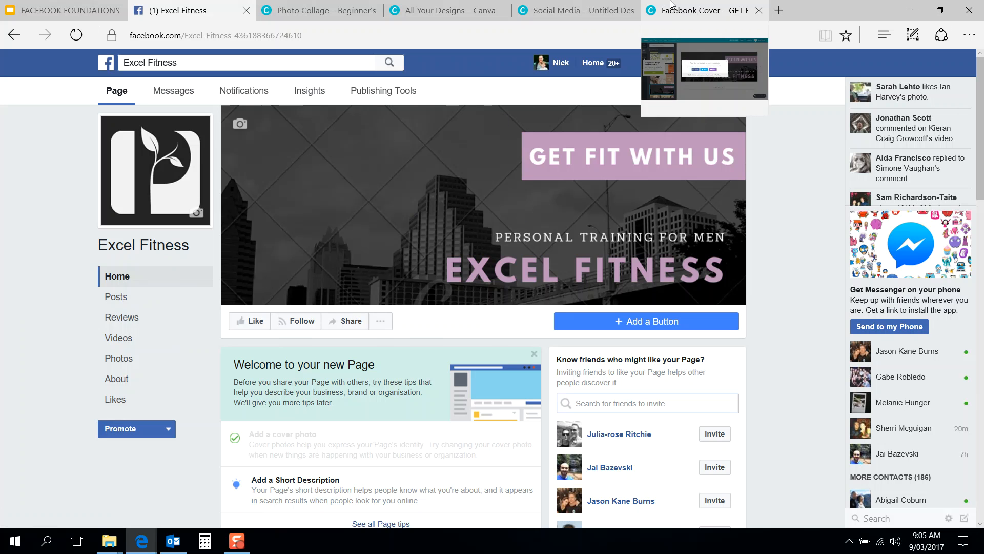
Step: Close the leftover Canva tabs: Facebook cover, blank social media design, all designs and Photo Collage
click(672, 4)
click(760, 10)
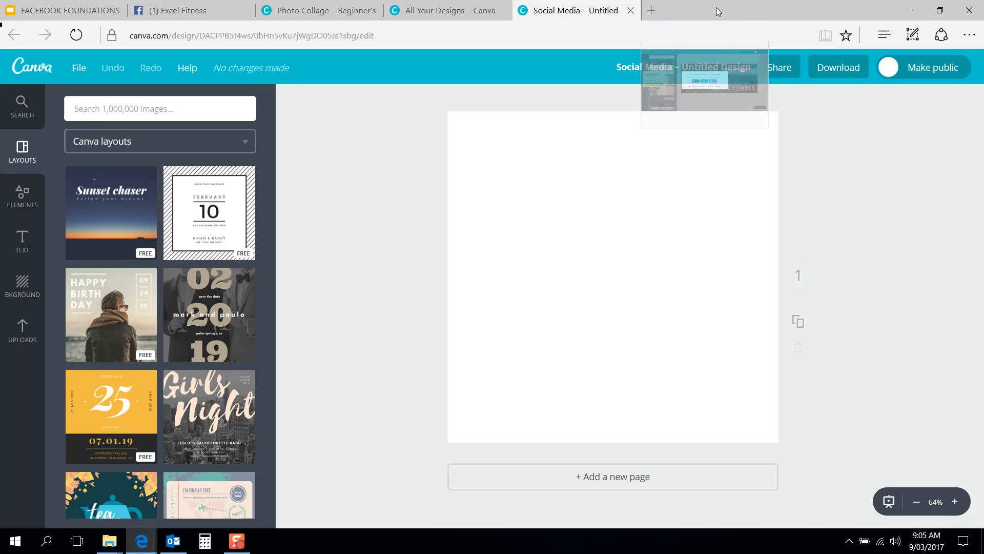
click(632, 10)
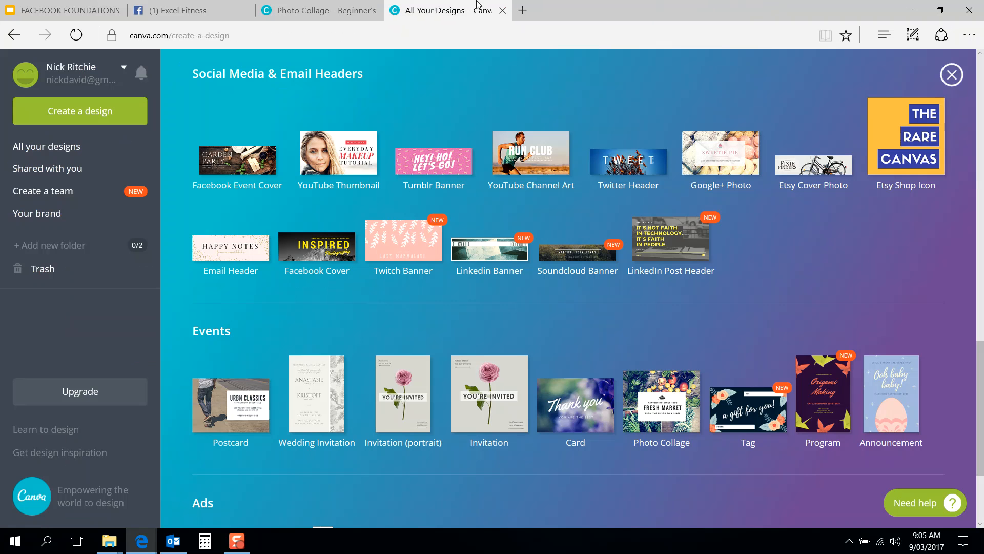
click(502, 11)
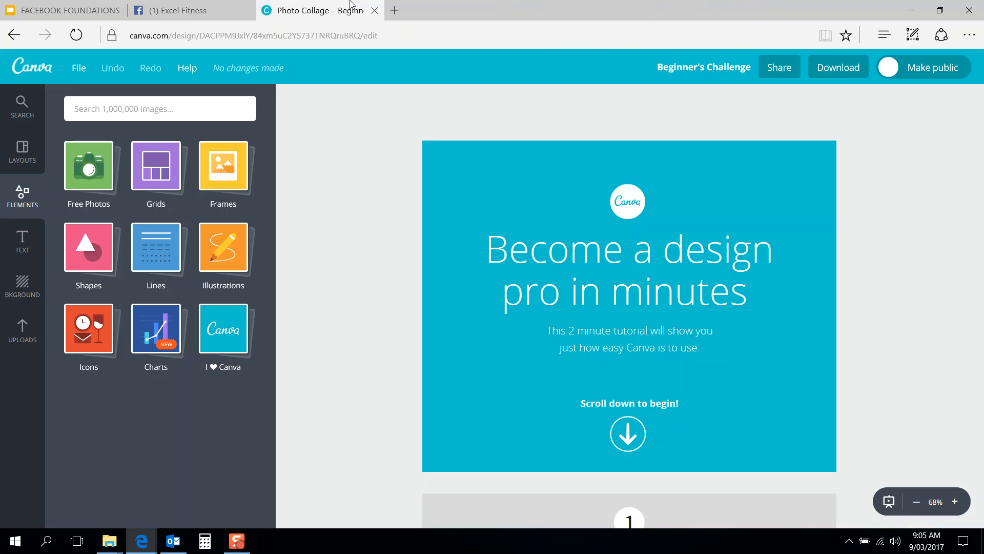
click(375, 11)
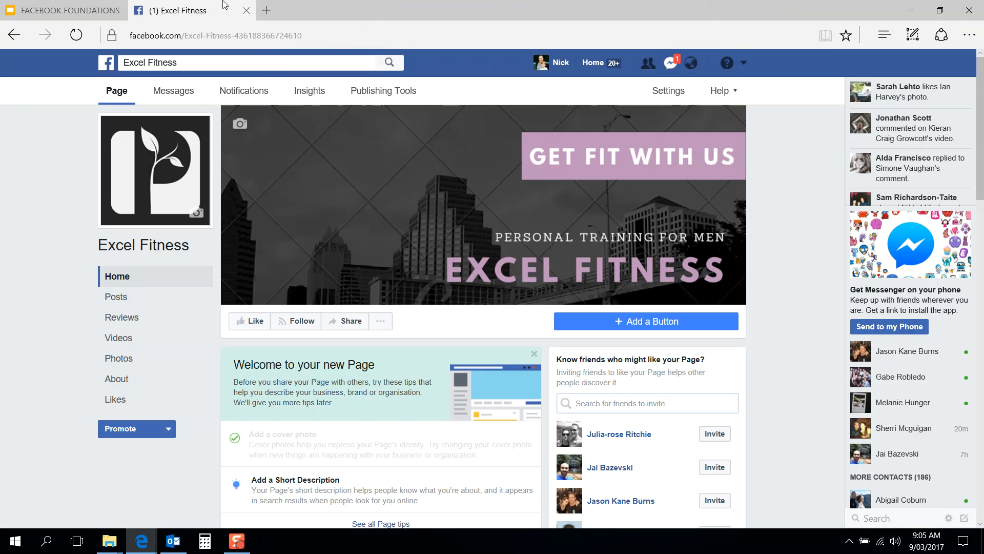
Step: Go to Fiverr in a new tab and search for 'facebook cover photo design'
click(265, 10)
text(FIVERr.com/)
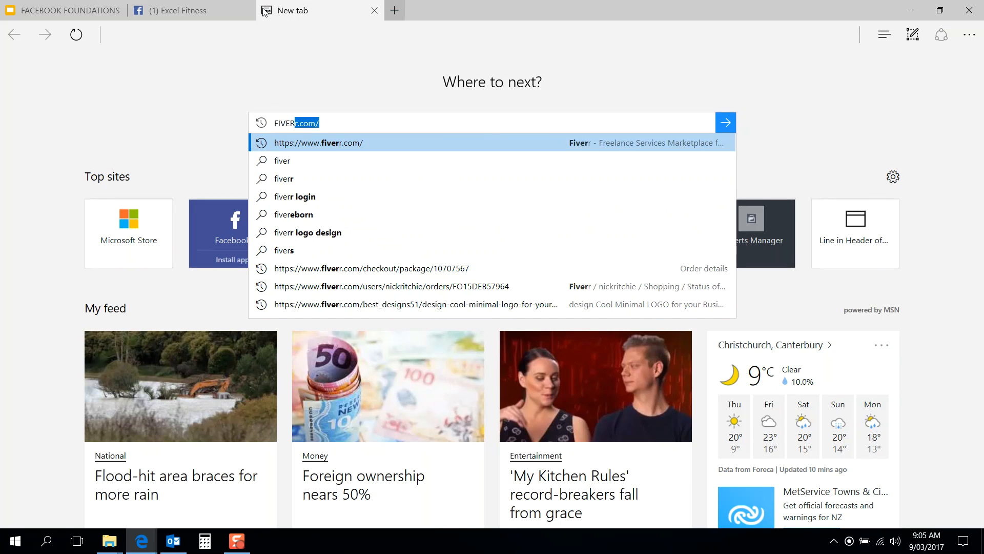
key(Return)
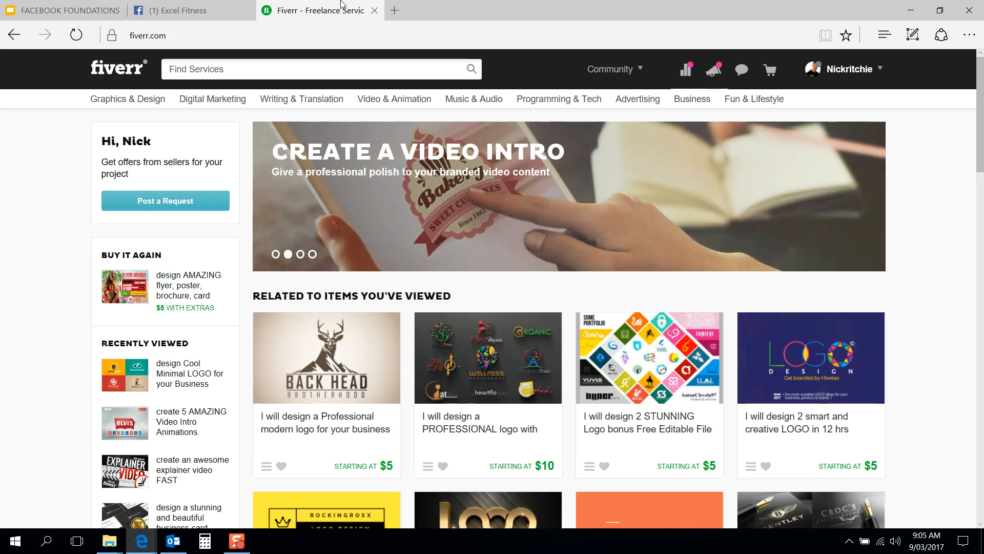
click(341, 65)
text(facebook cover)
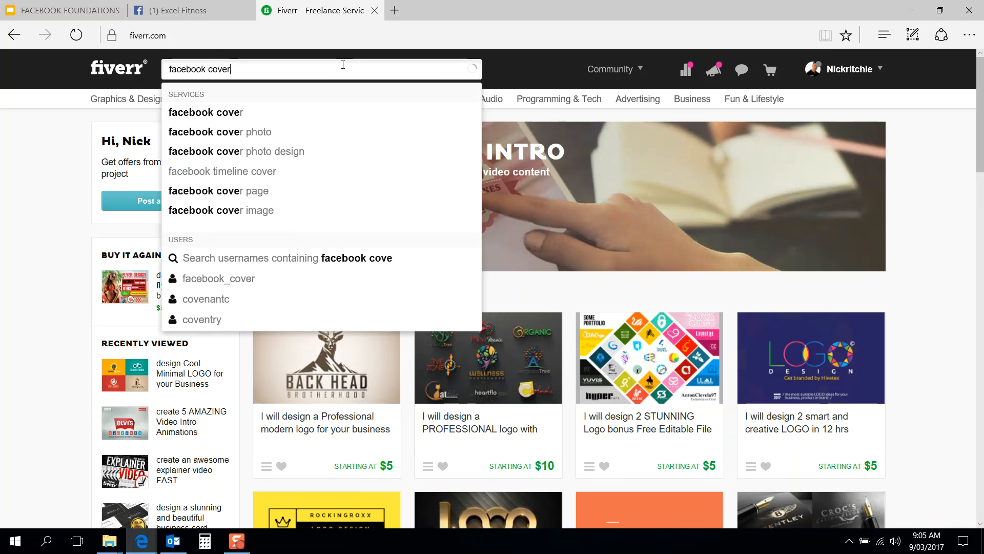
text( photo design)
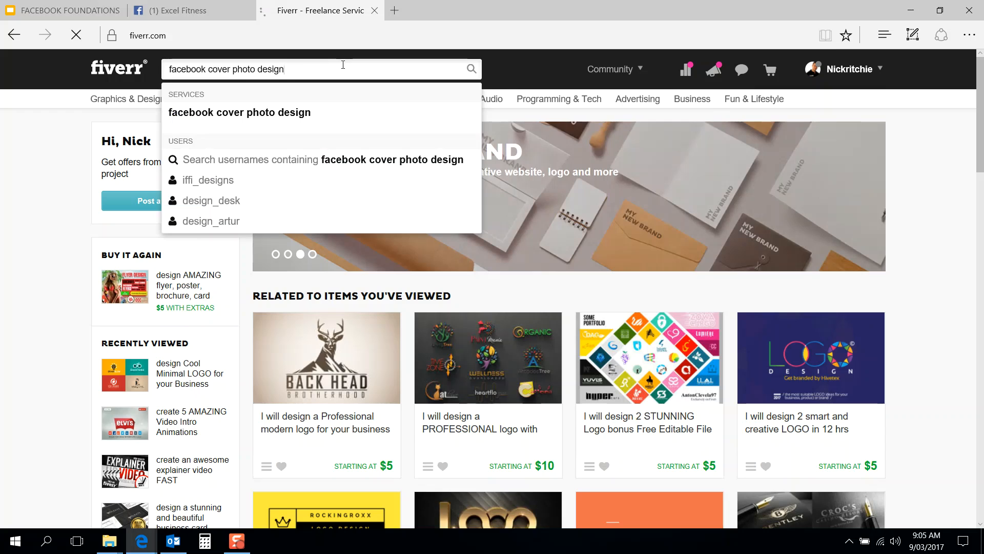
key(Return)
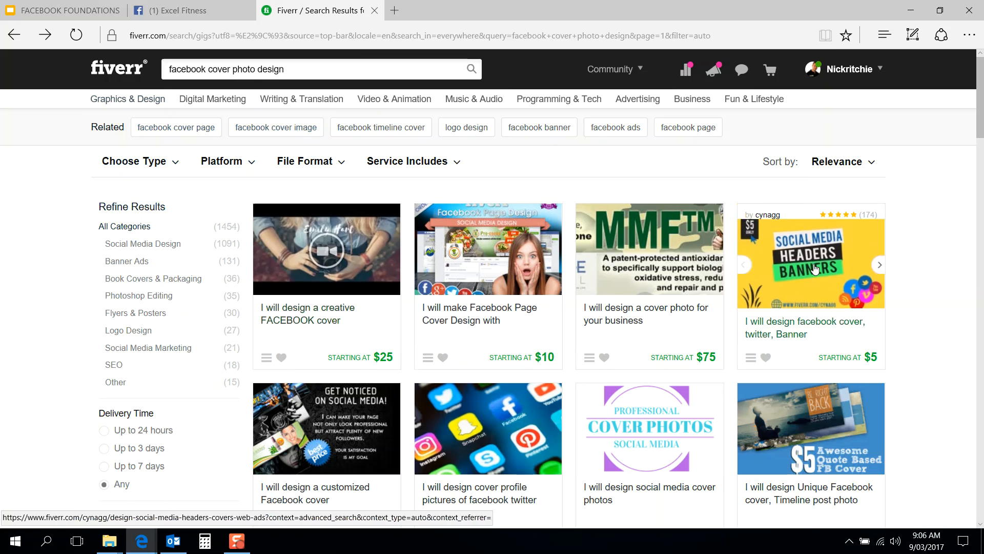
Step: Sort the results by Avg. Customer Review and open the $5 Facebook cover and profile picture gig
scroll(909, 271, down, 1)
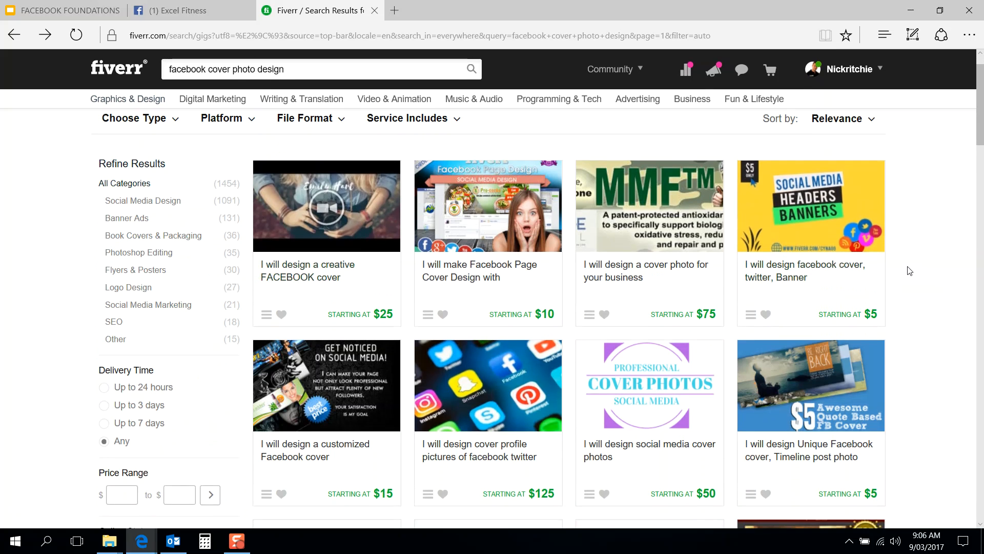
scroll(909, 271, down, 1)
scroll(909, 270, up, 1)
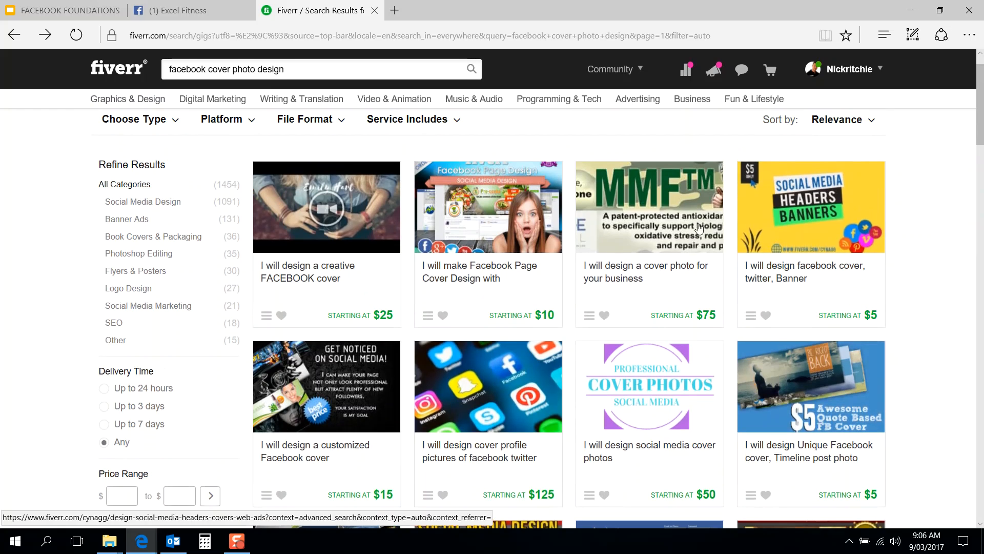
scroll(777, 242, up, 1)
click(846, 162)
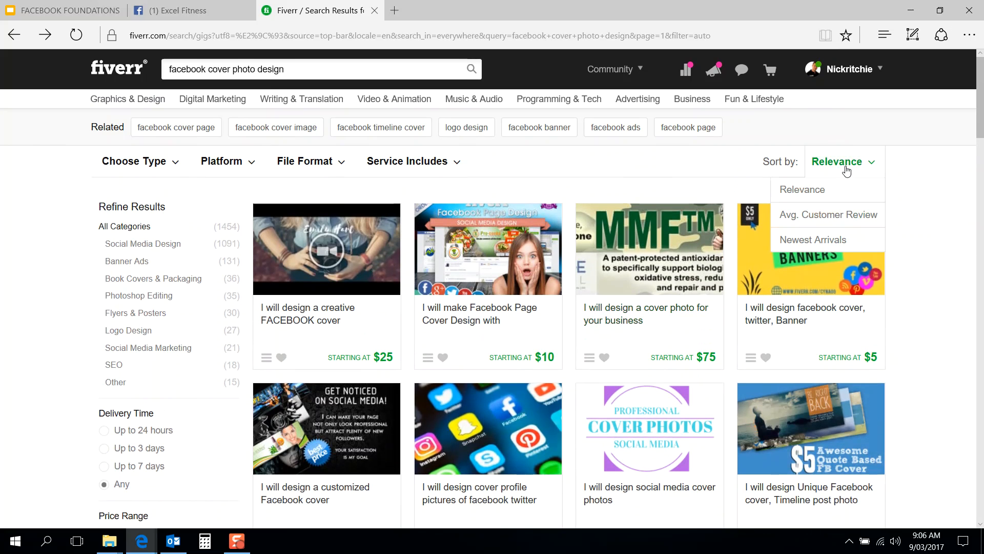
click(828, 215)
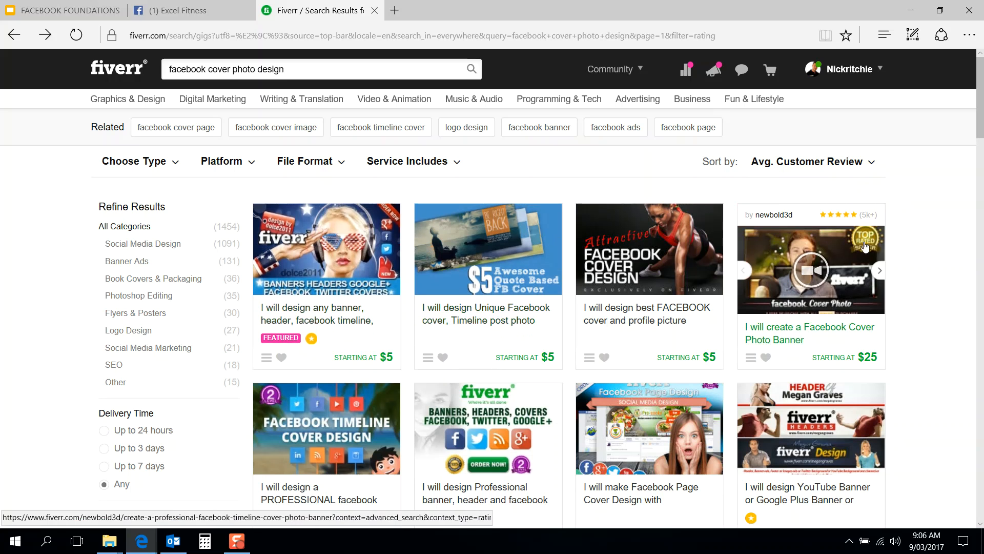
click(645, 267)
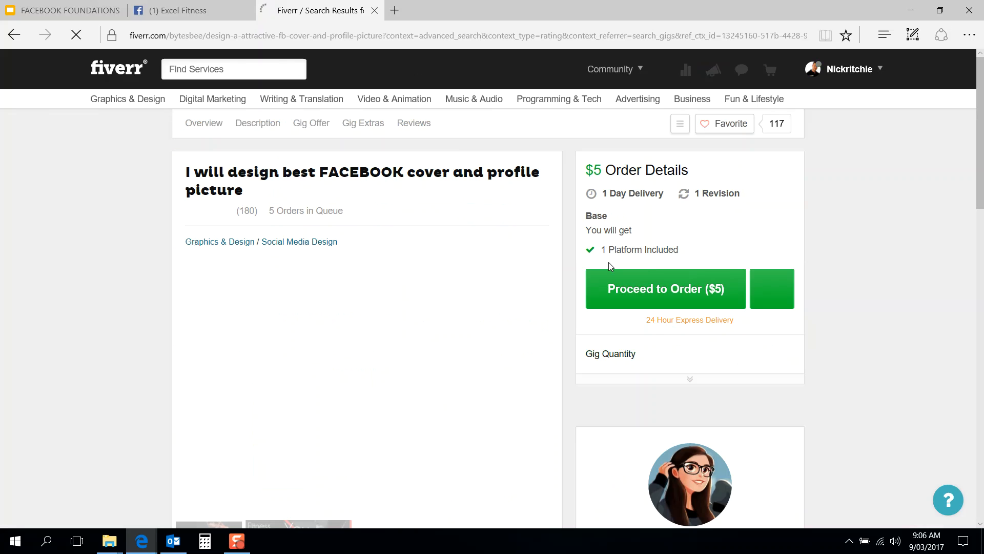
Step: View the gig's fitness and WARRI TV sample covers
scroll(575, 293, down, 6)
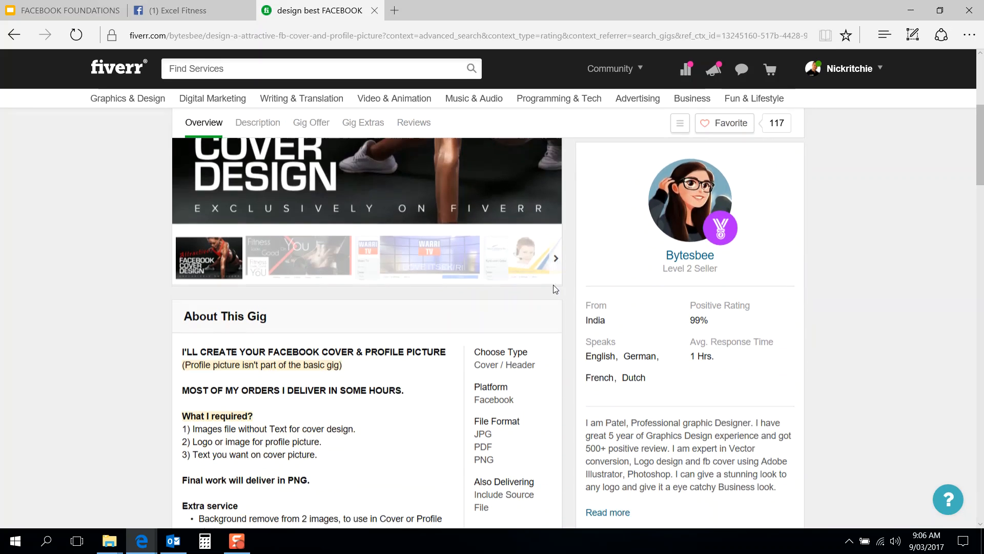
scroll(117, 372, up, 3)
scroll(116, 368, up, 2)
scroll(117, 370, down, 2)
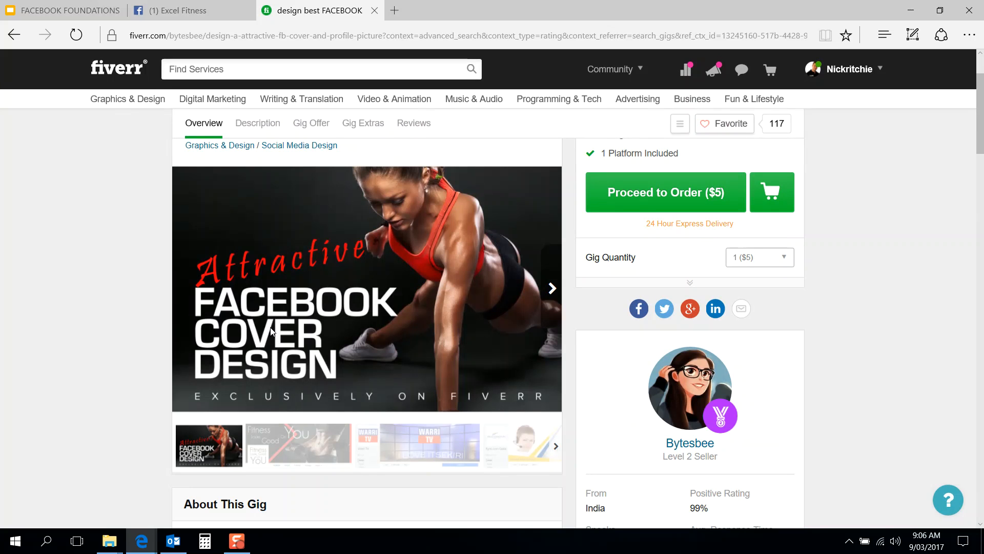
scroll(146, 329, up, 2)
scroll(147, 329, down, 3)
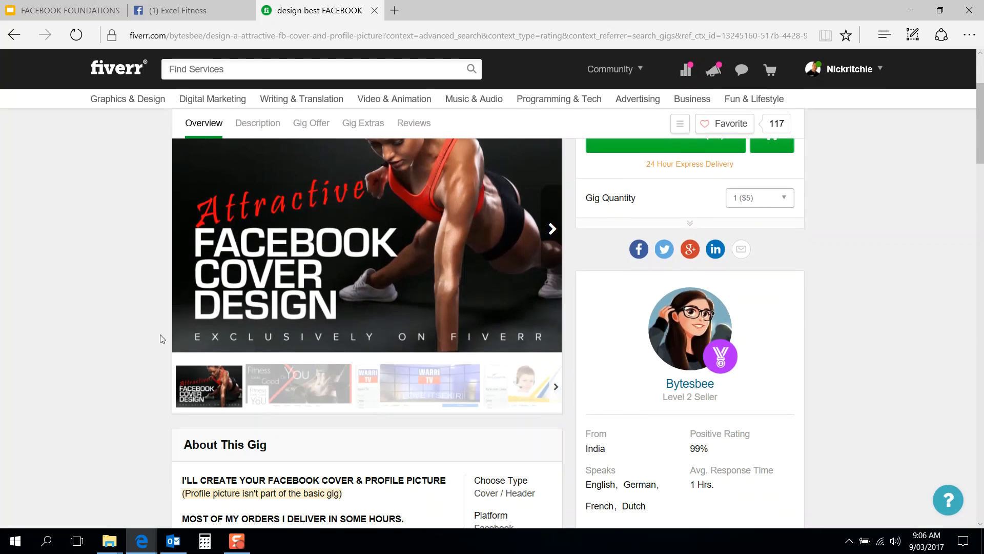
click(291, 374)
click(415, 464)
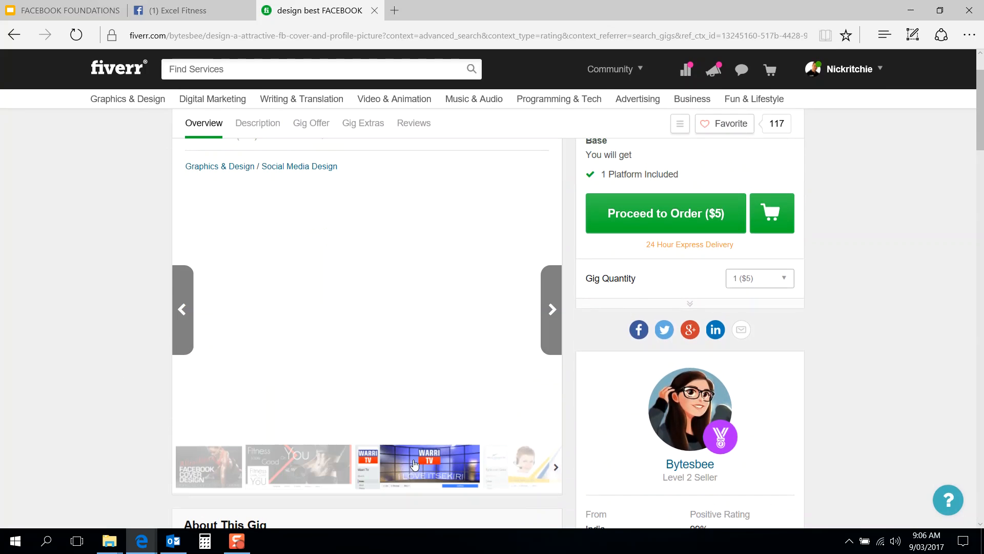
click(310, 464)
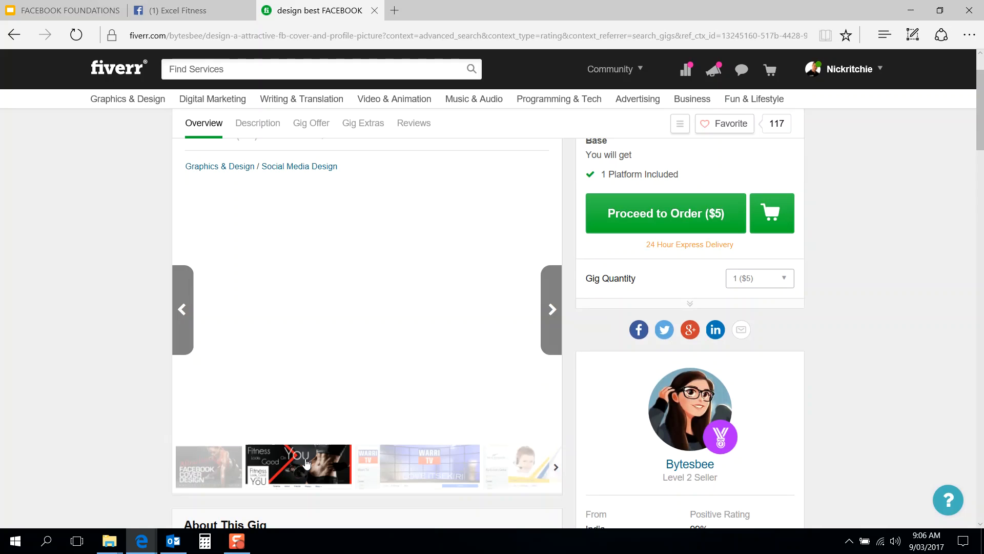
Step: View the Millennium Travel, Boutique estate agency and other samples, then close the gig tab
click(520, 459)
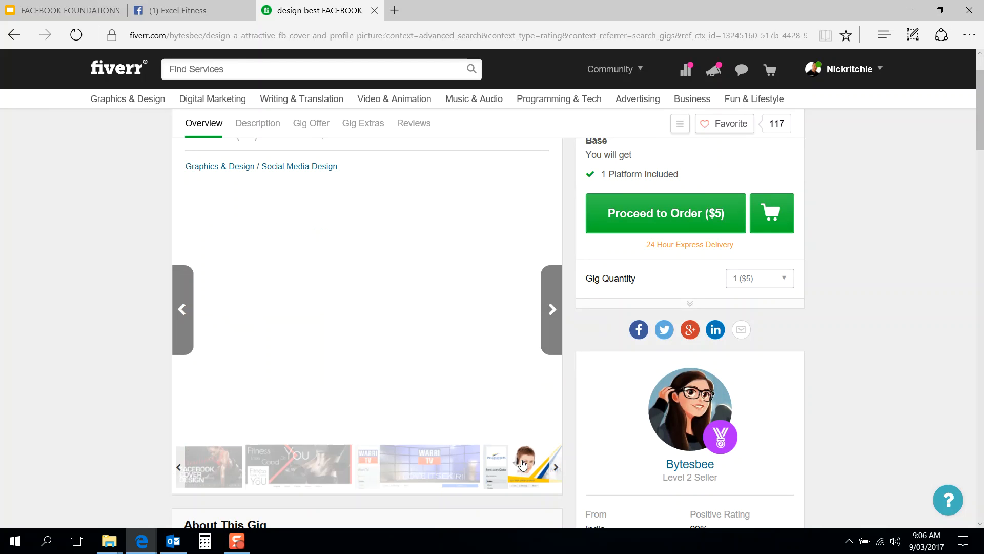
click(519, 464)
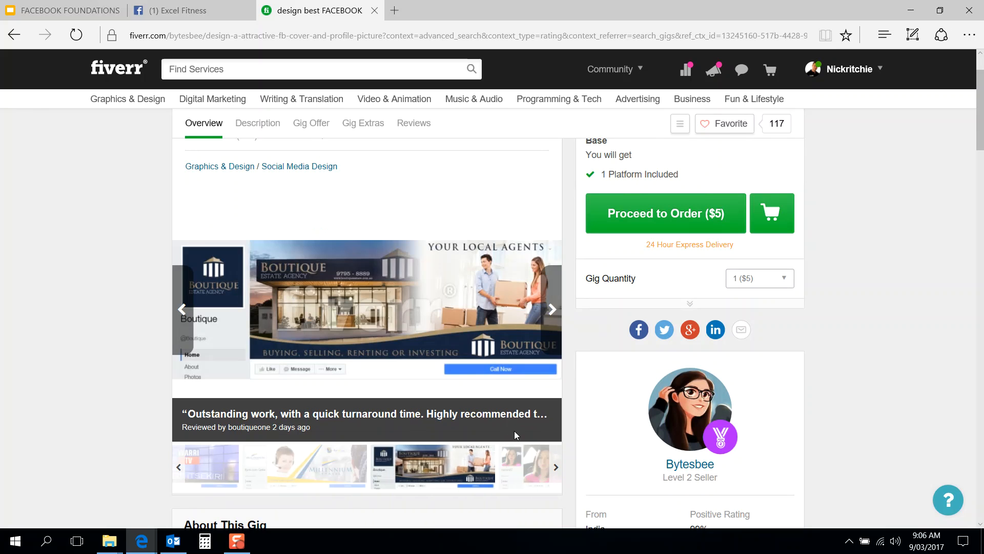
click(516, 459)
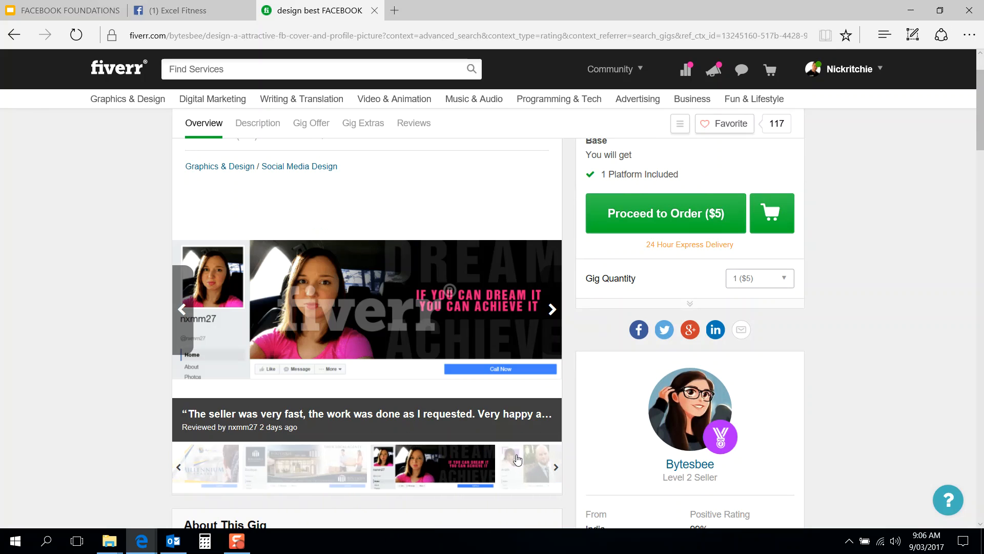
click(543, 468)
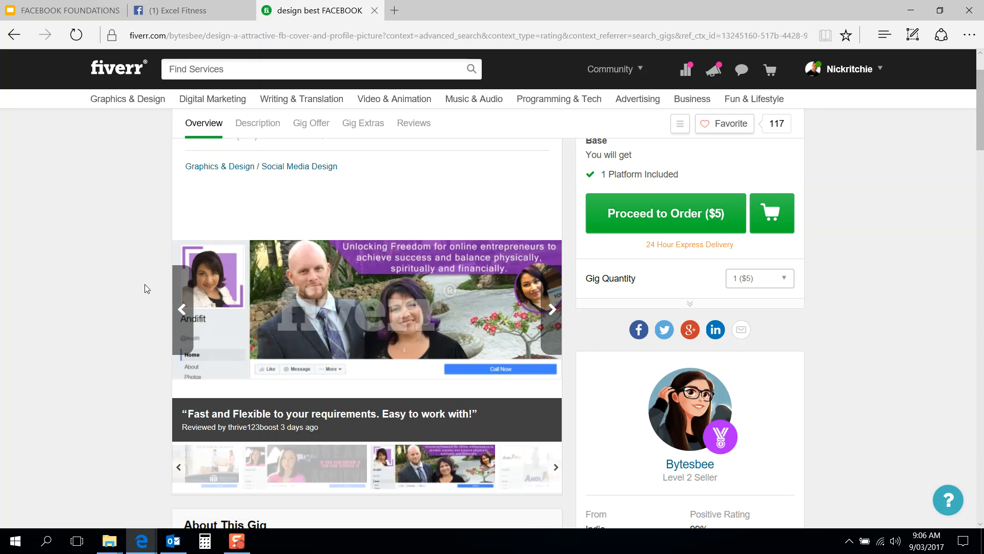
mouse_move(149, 100)
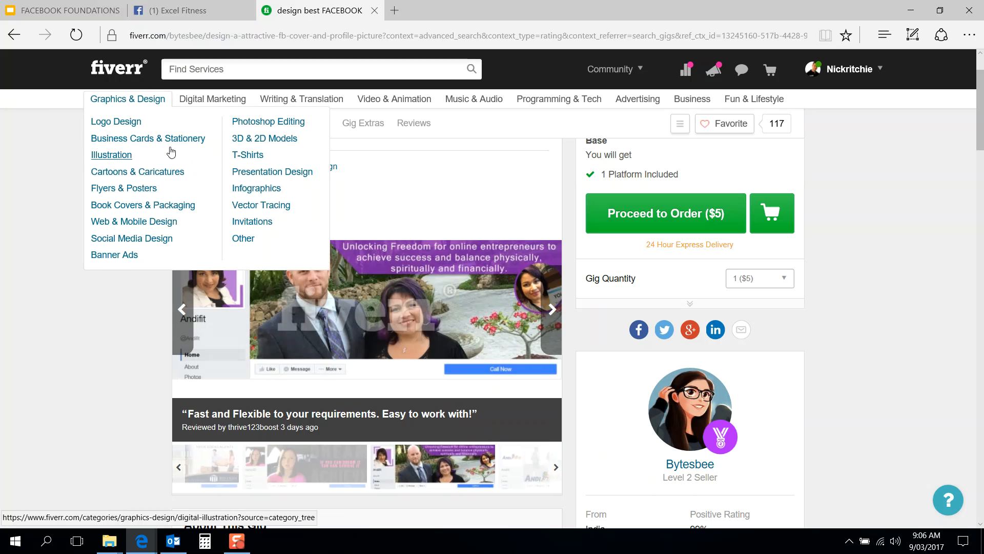
click(375, 10)
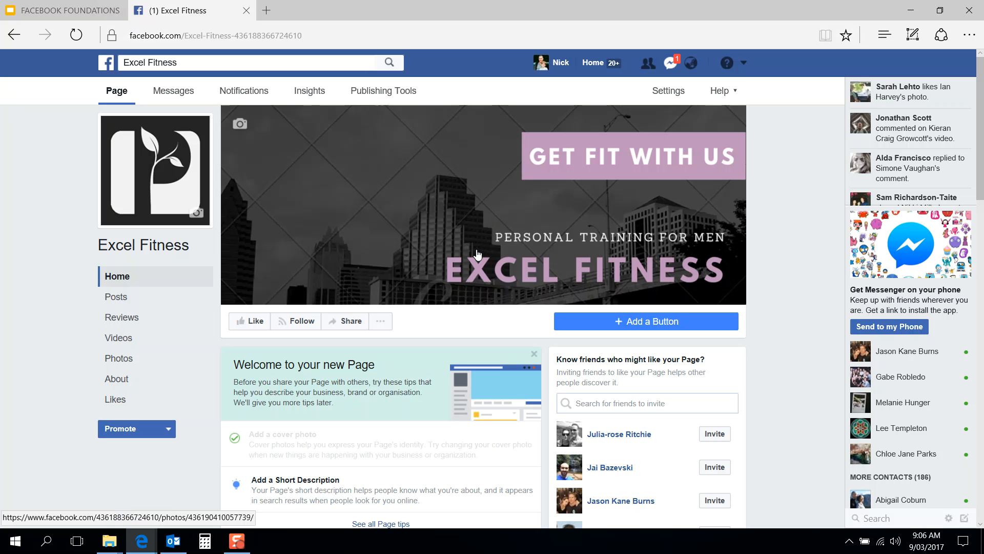
Step: Begin the short description with 'Personal Training for men who want to excel at their fitness and physique'
scroll(546, 337, down, 3)
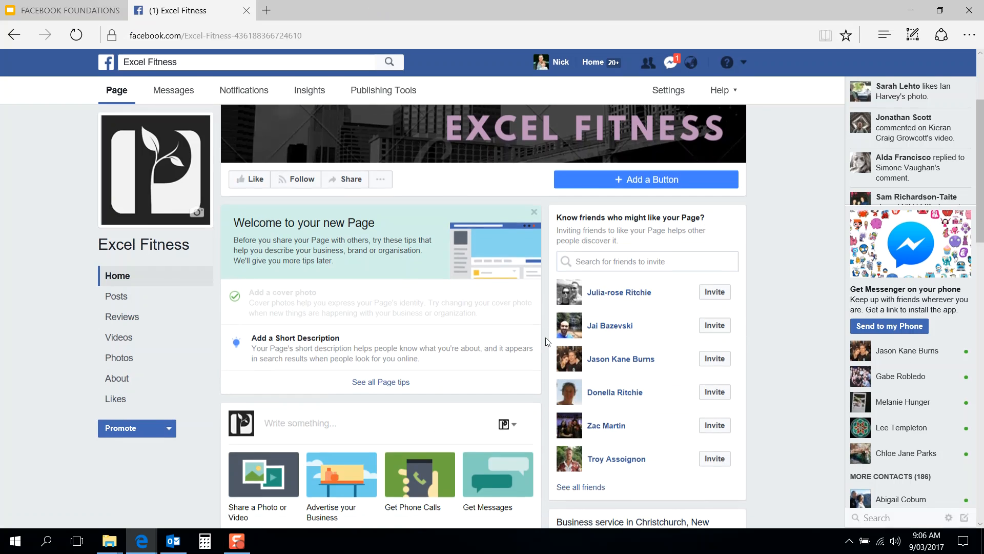
click(303, 353)
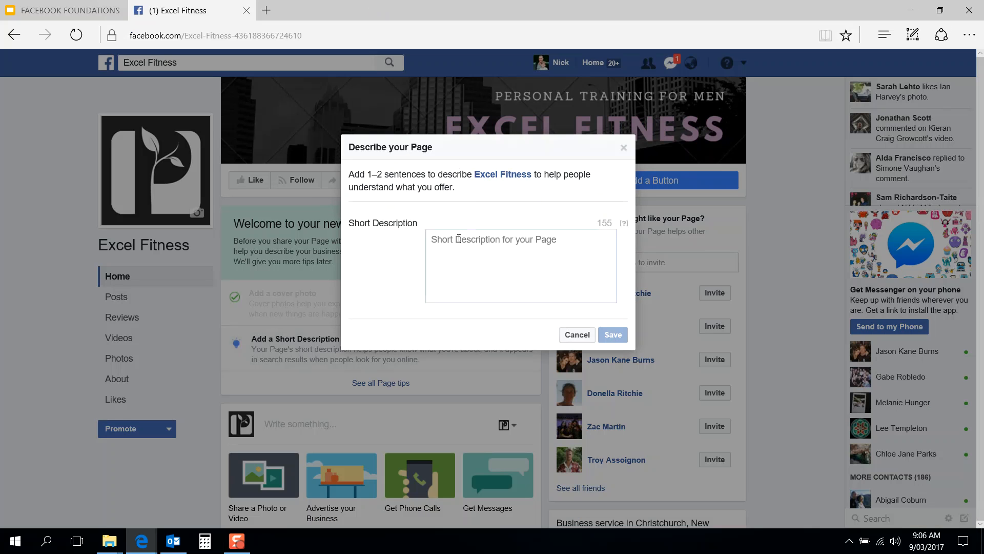
click(462, 250)
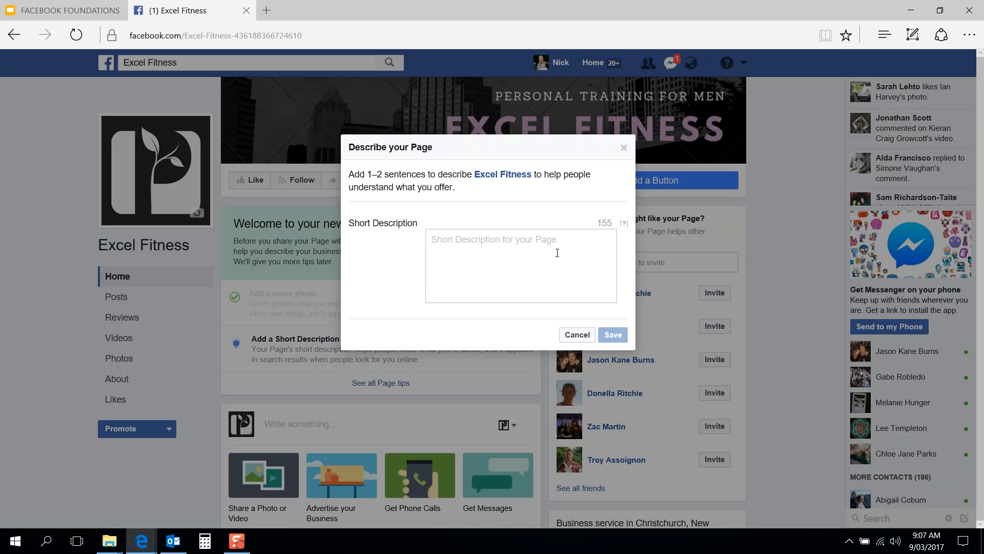
text(Per)
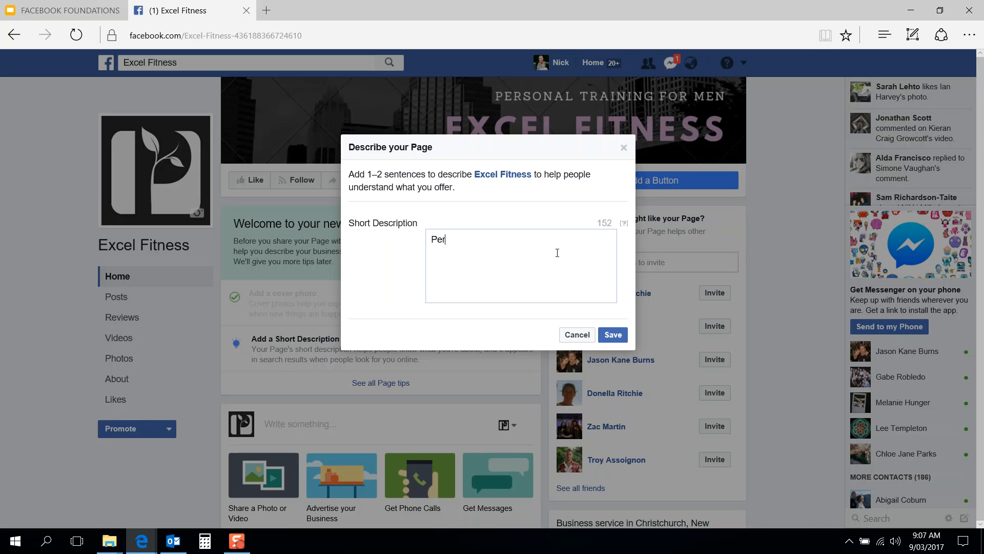
text(sonal Training to help men)
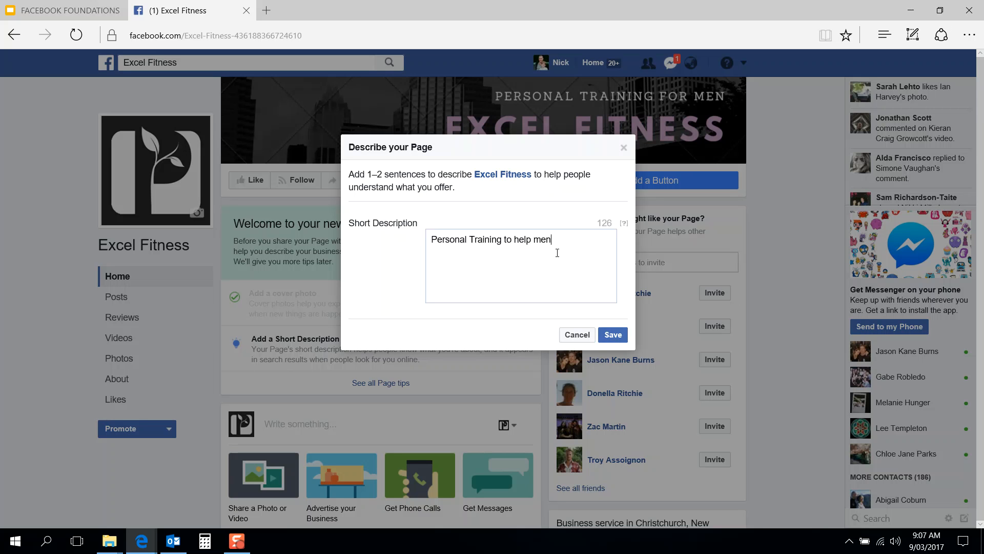
key(BackSpace)
key(BackSpace)
key(BackSpace)
key(BackSpace)
key(BackSpace)
key(BackSpace)
key(BackSpace)
key(BackSpace)
key(BackSpace)
key(BackSpace)
key(BackSpace)
text(for men who want to excel at the)
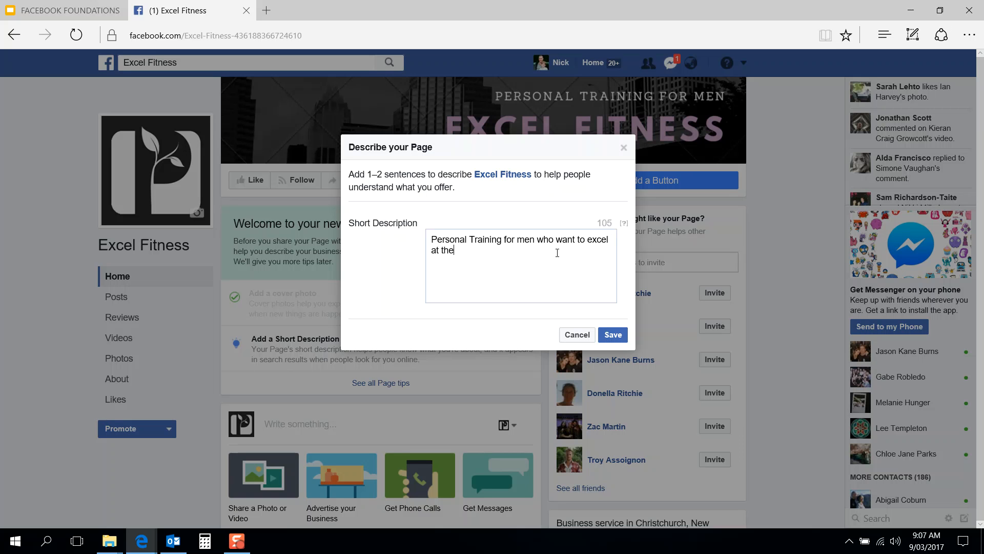
text(ir fitness and physique)
Step: Finish it with 'goals. Join our 30 day rapid fat loss challenge today.' and save
click(441, 251)
key(BackSpace)
key(BackSpace)
text(in)
key(BackSpace)
key(BackSpace)
text(with)
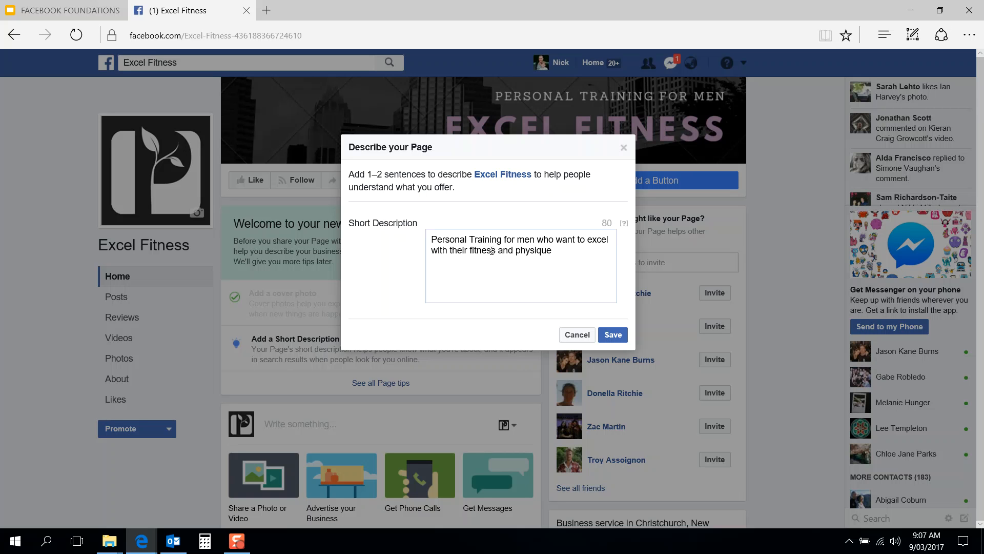
text(oals. Join our 30 day rapid fat loss )
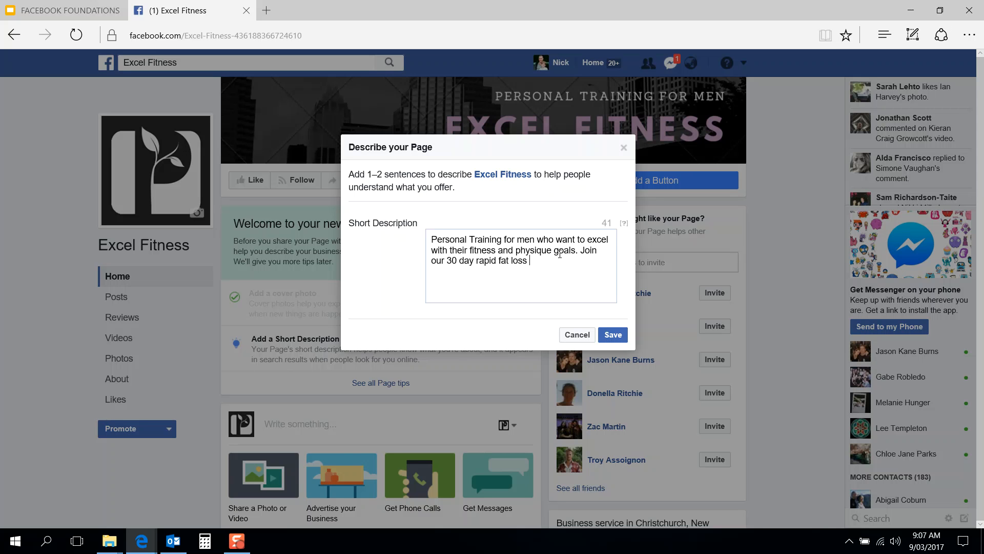
text(challenge today)
key(BackSpace)
key(BackSpace)
key(BackSpace)
key(BackSpace)
key(BackSpace)
text(today. http)
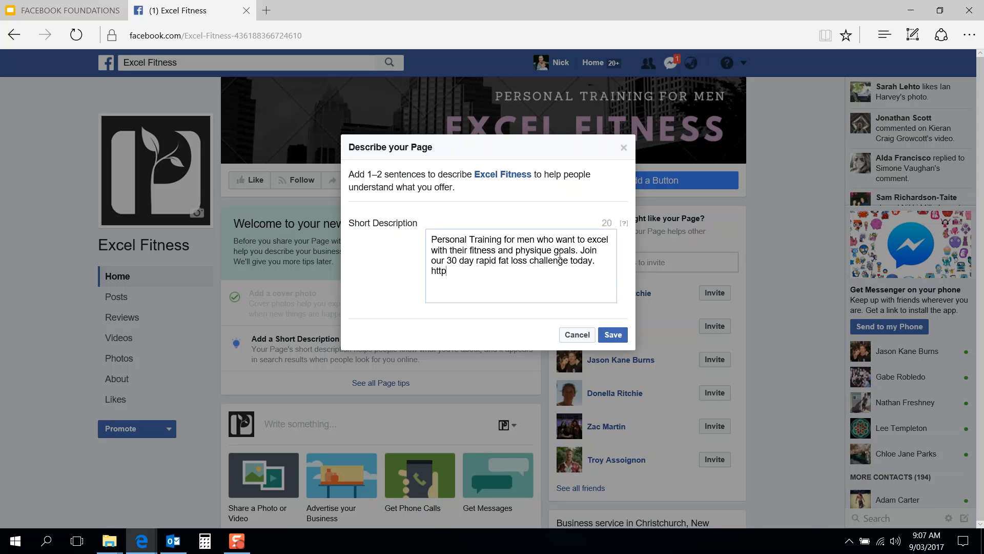
text(://excelfitness.com/)
key(BackSpace)
key(BackSpace)
key(BackSpace)
key(BackSpace)
key(BackSpace)
key(BackSpace)
key(BackSpace)
key(BackSpace)
key(BackSpace)
key(BackSpace)
key(BackSpace)
key(BackSpace)
key(BackSpace)
key(BackSpace)
key(BackSpace)
key(BackSpace)
key(BackSpace)
key(BackSpace)
key(BackSpace)
key(BackSpace)
key(BackSpace)
key(BackSpace)
key(BackSpace)
key(BackSpace)
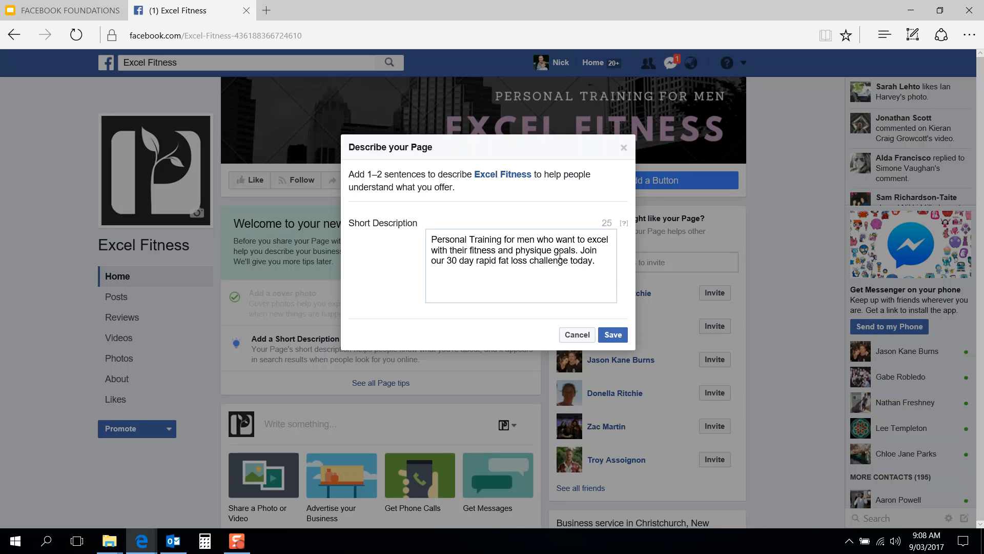
click(615, 336)
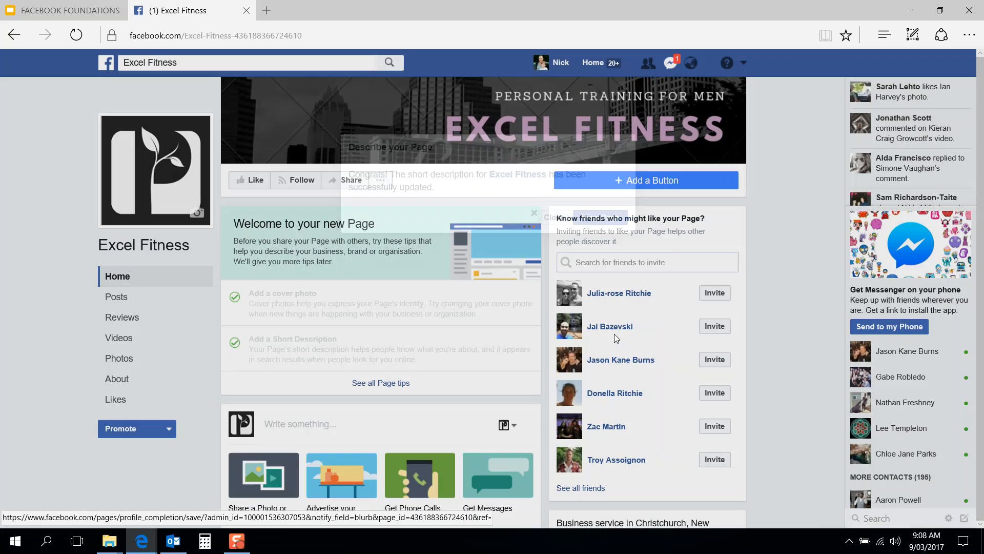
Step: Reload the Excel Fitness page with F5 and scroll to the About box showing the new description
scroll(543, 302, down, 4)
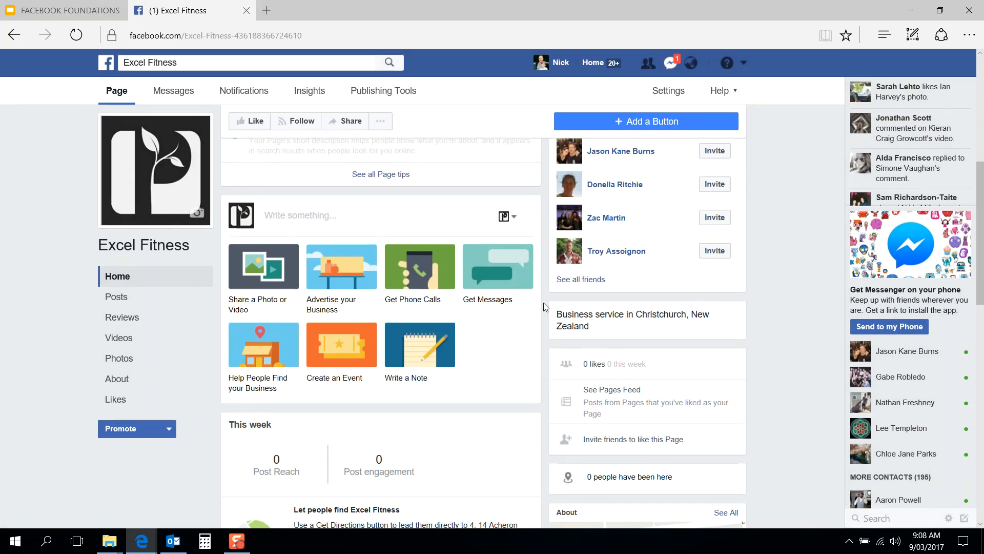
scroll(544, 302, down, 3)
scroll(543, 303, up, 10)
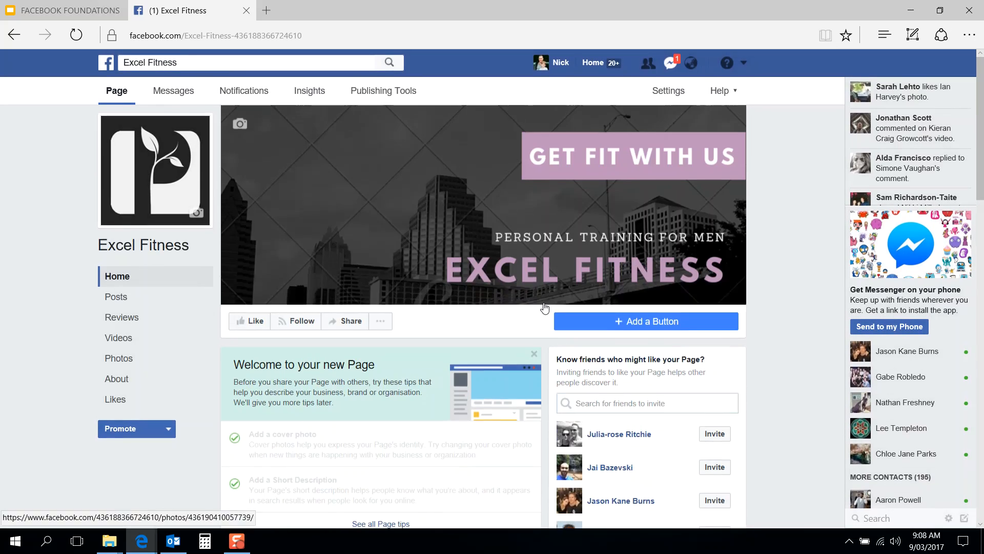
key(F5)
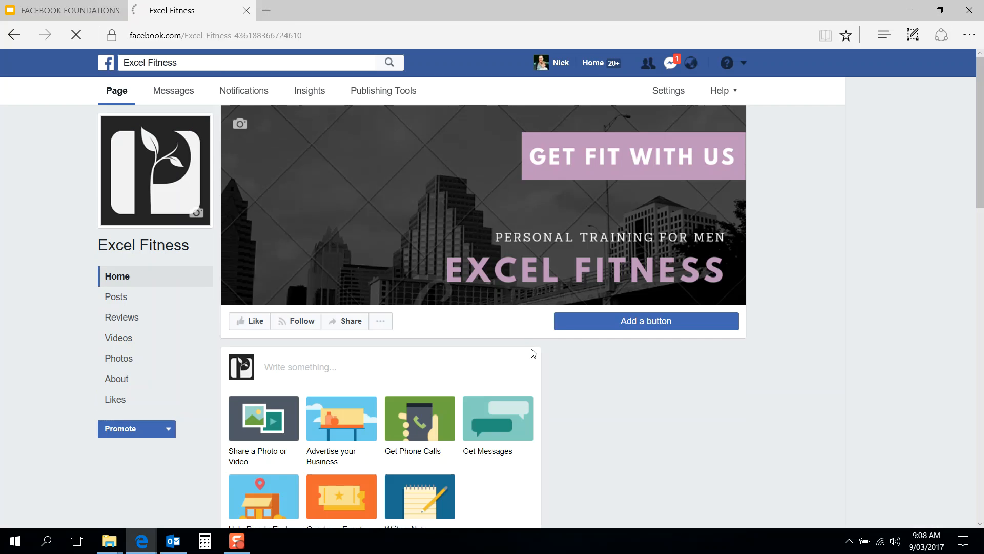
scroll(544, 359, down, 10)
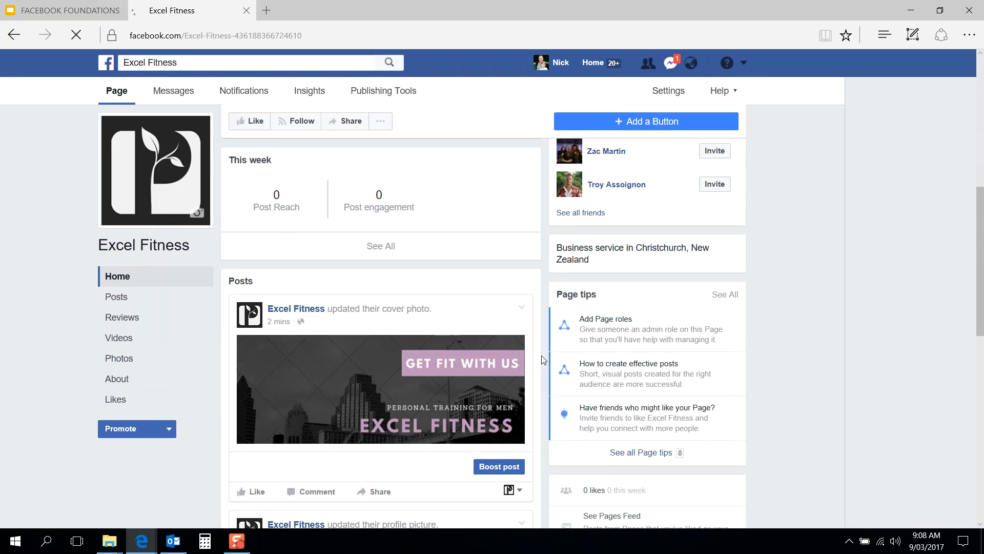
scroll(542, 356, down, 3)
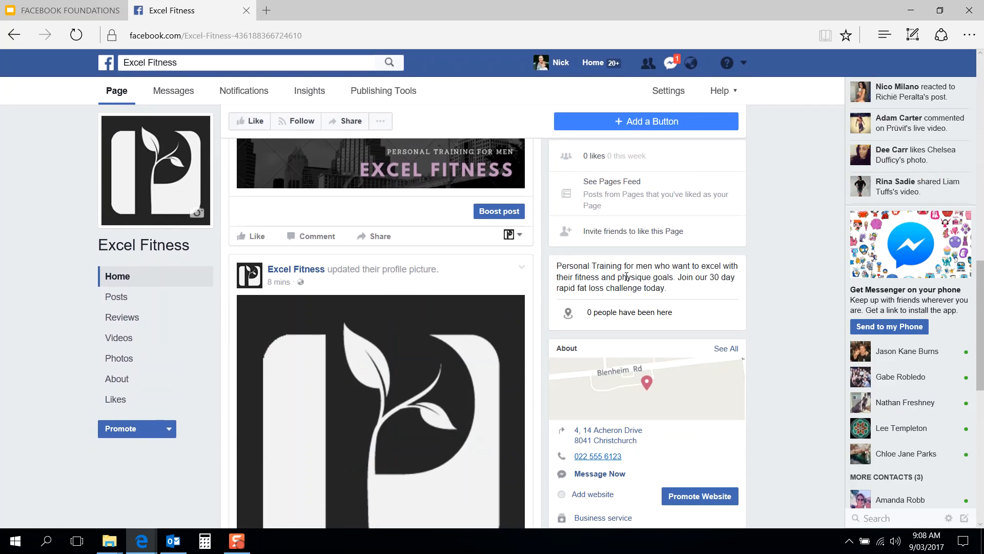
scroll(542, 284, down, 3)
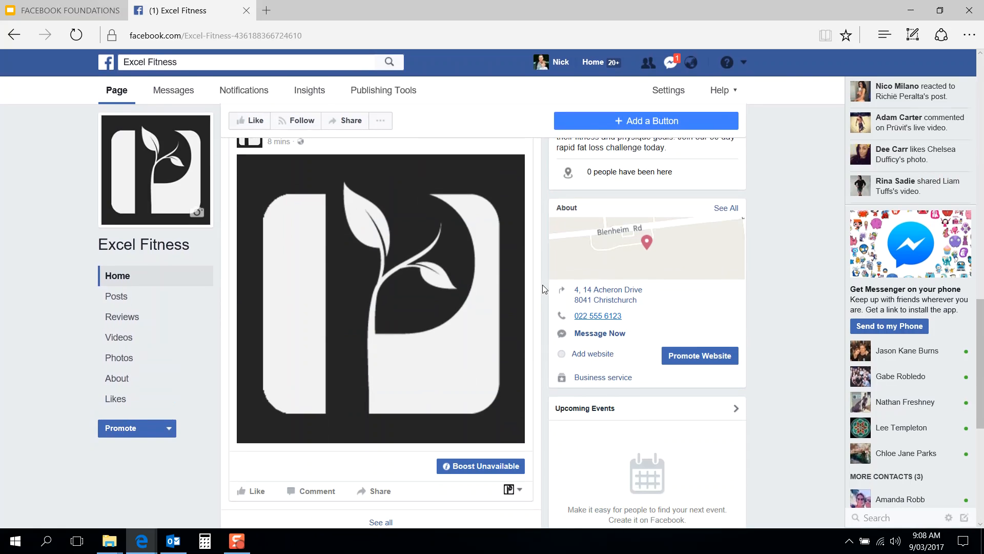
click(598, 358)
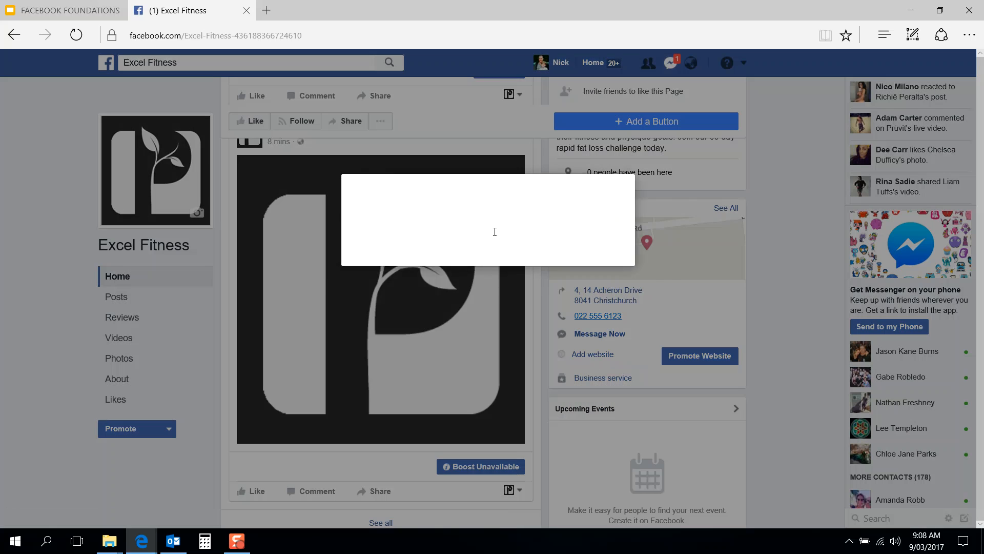
click(474, 234)
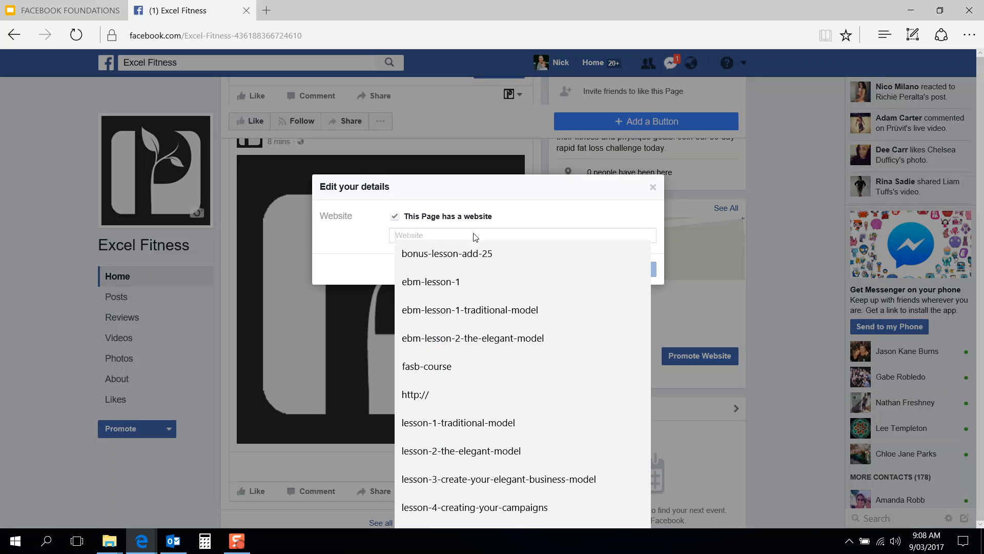
text(www.)
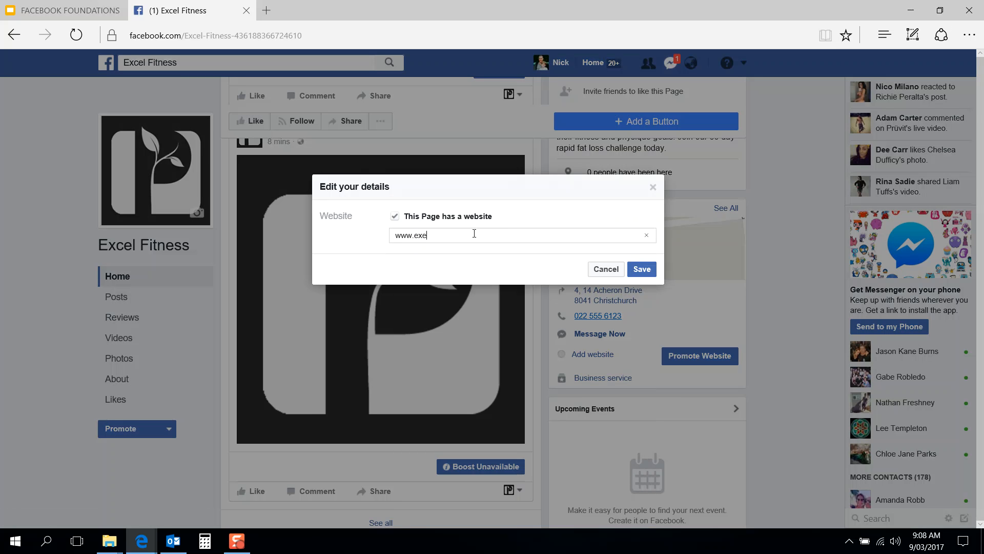
text(excelfitness.com/30d)
click(639, 270)
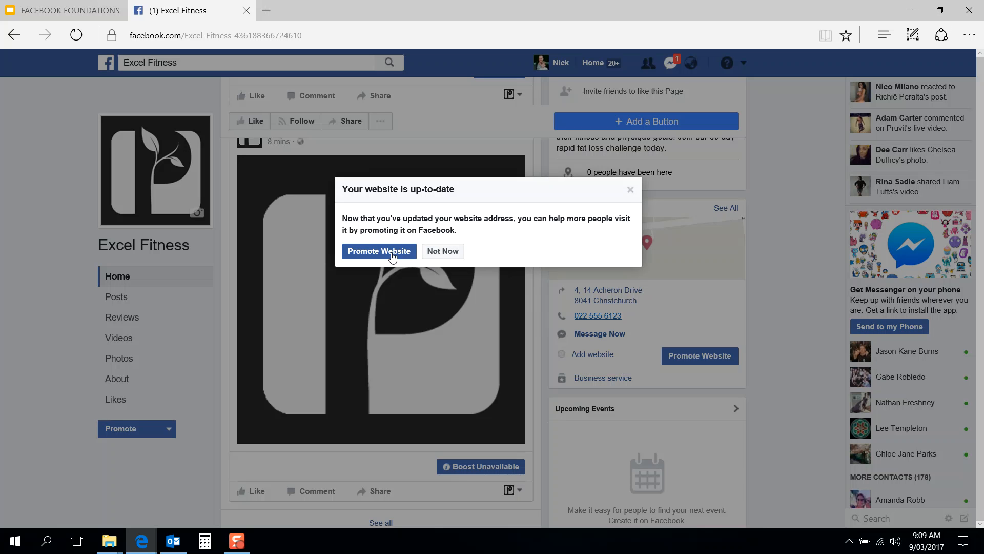
click(630, 190)
scroll(544, 273, up, 10)
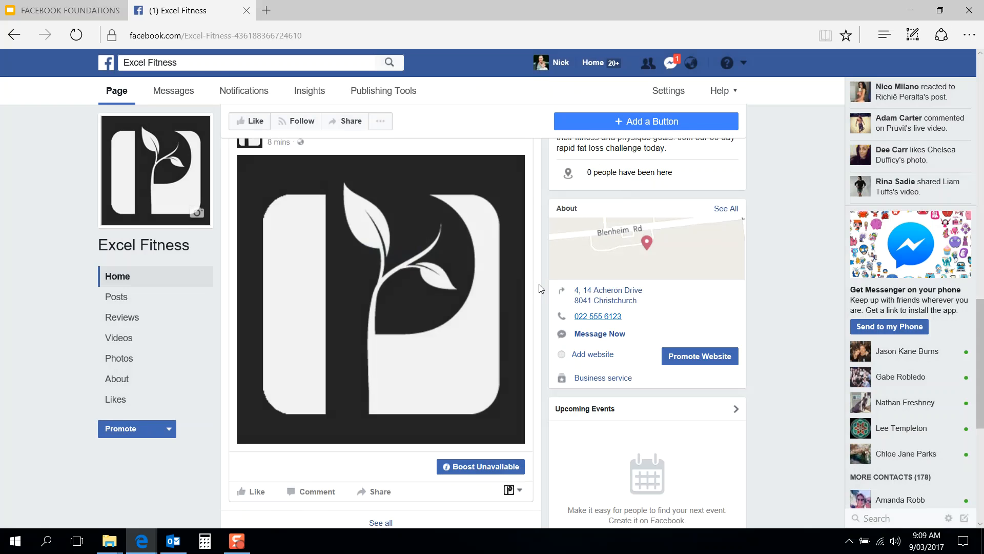
Step: Scroll the Excel Fitness page to review its description text
scroll(539, 289, up, 4)
scroll(539, 288, down, 12)
scroll(539, 289, down, 3)
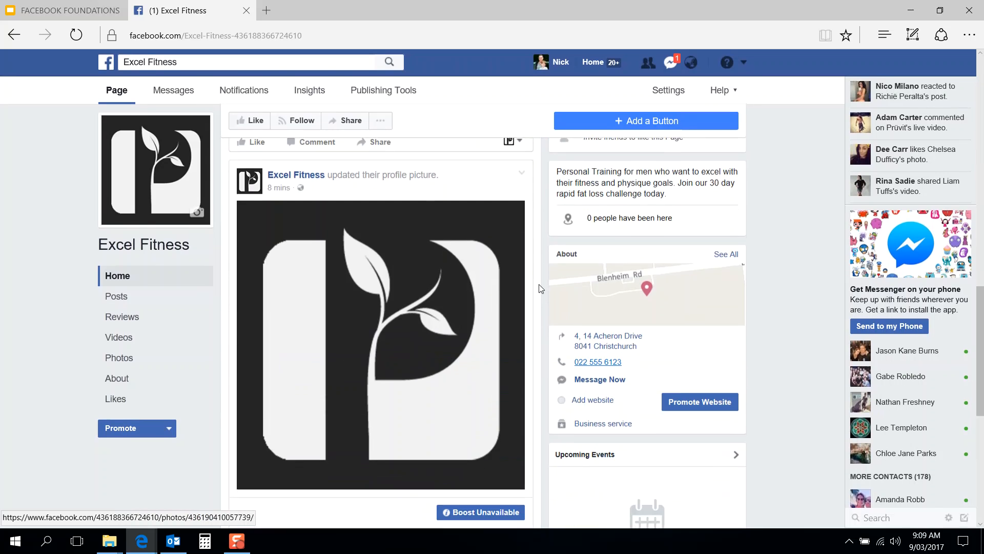
scroll(539, 289, up, 2)
scroll(539, 345, down, 2)
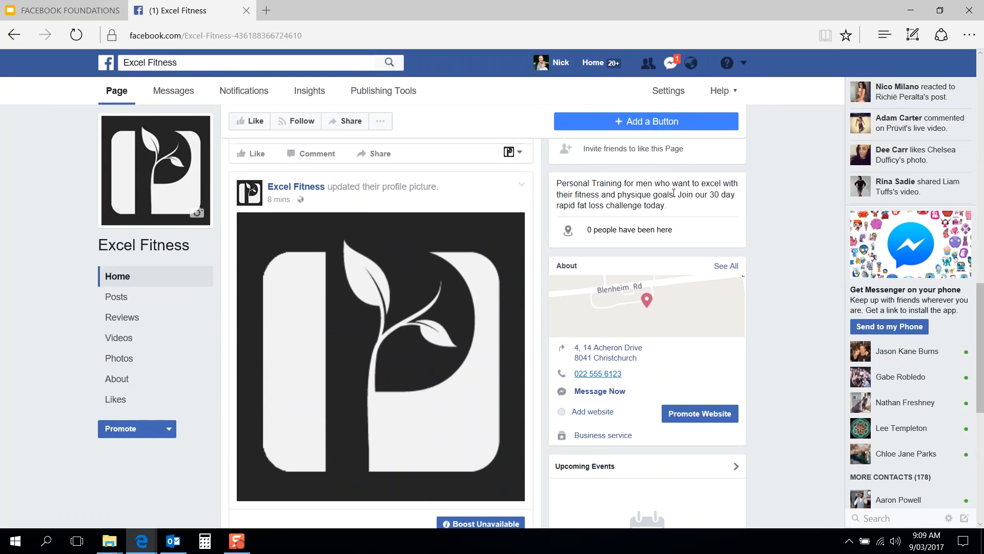
drag(680, 207, 561, 175)
click(562, 175)
scroll(548, 195, down, 3)
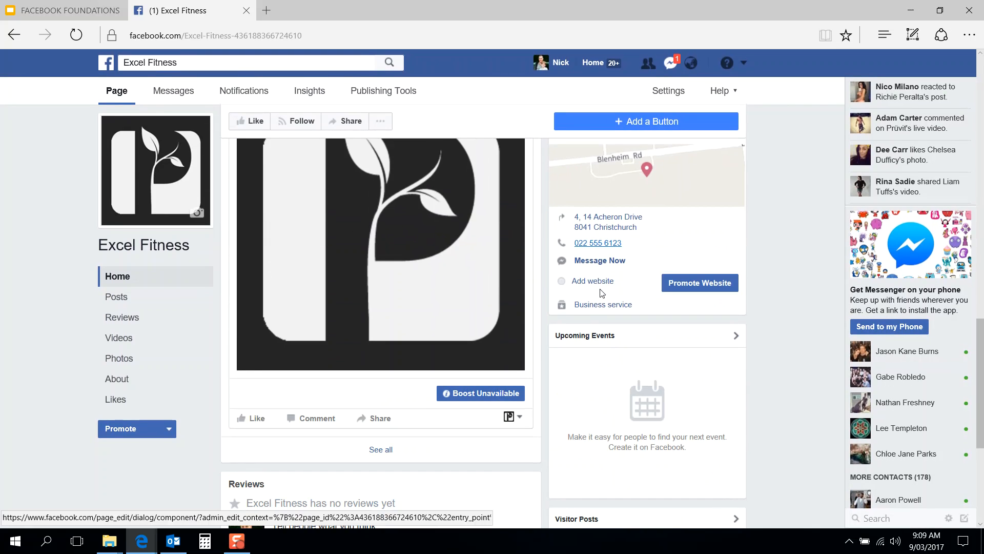
scroll(544, 268, up, 8)
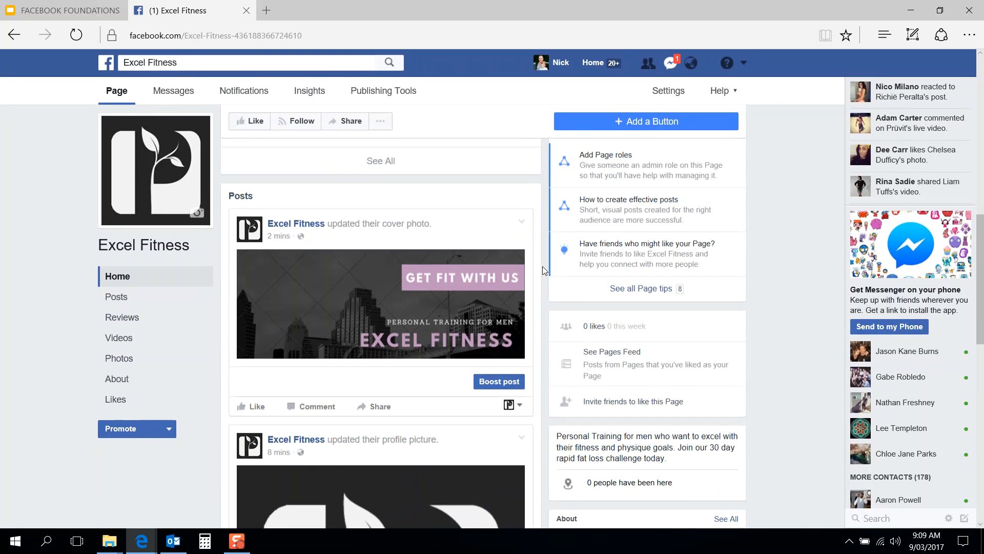
Step: Reload the Excel Fitness page and bring up the 'Add a Button' choices under the cover
click(558, 33)
key(Return)
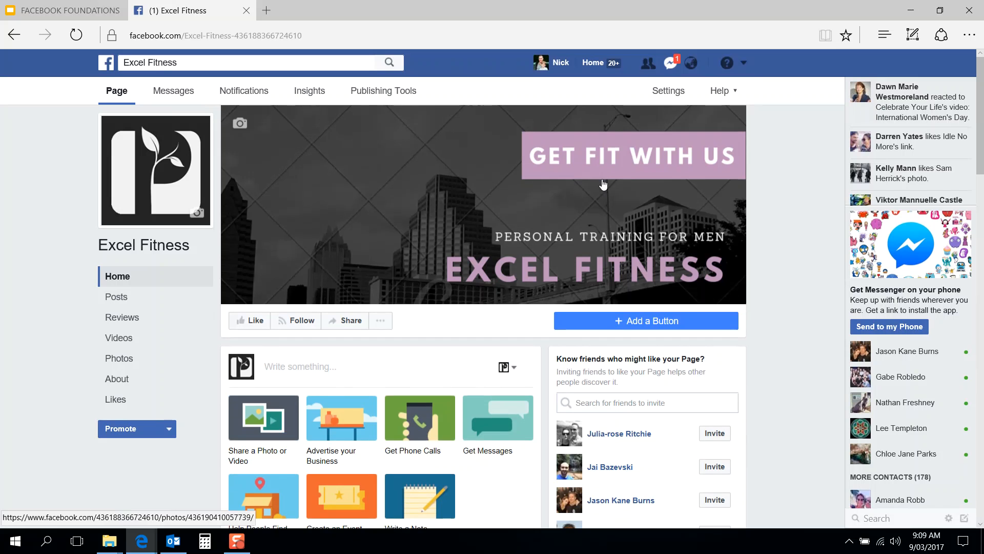
scroll(622, 327, down, 4)
scroll(622, 326, up, 2)
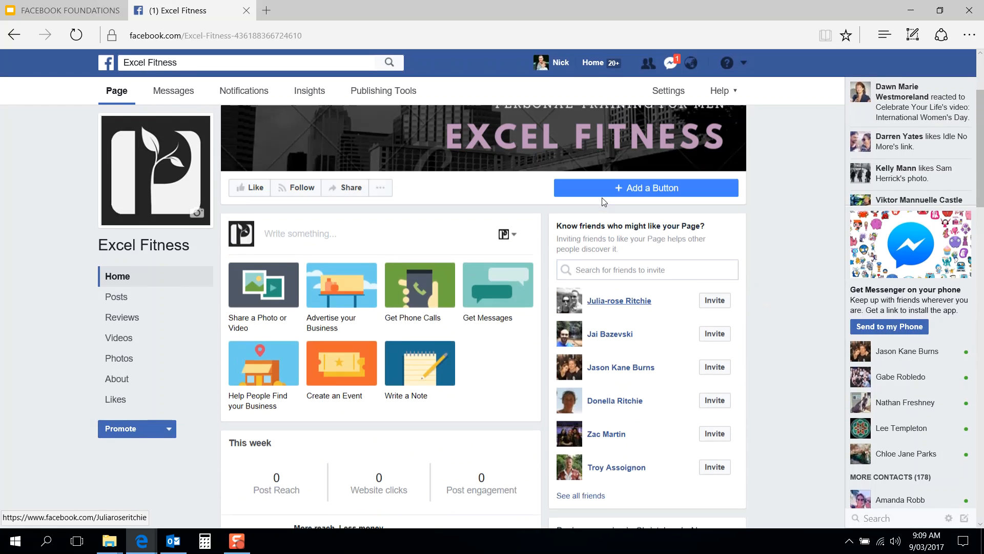
click(625, 200)
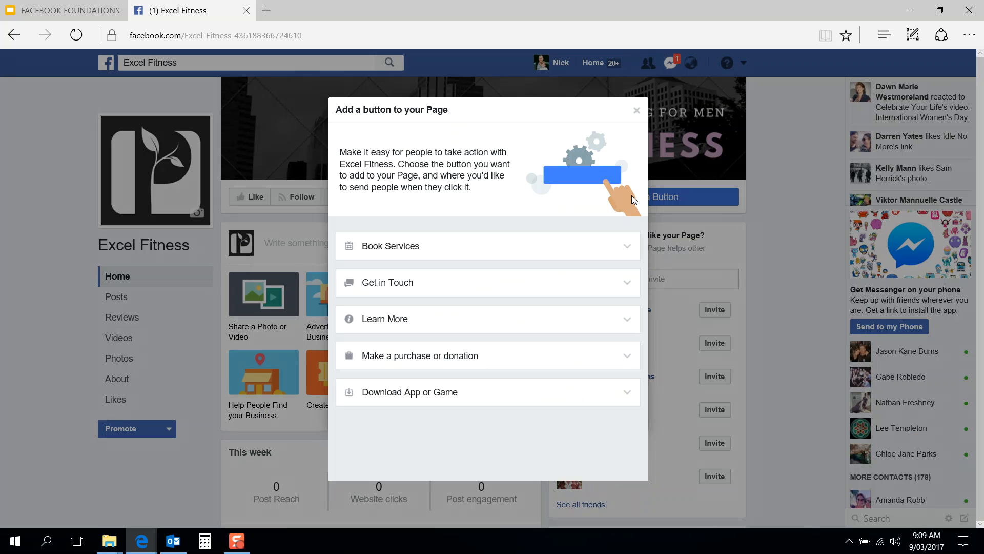
Step: Dismiss the 'Add a button to your Page' dialog and scroll through the Excel Fitness description
click(636, 110)
scroll(577, 219, down, 10)
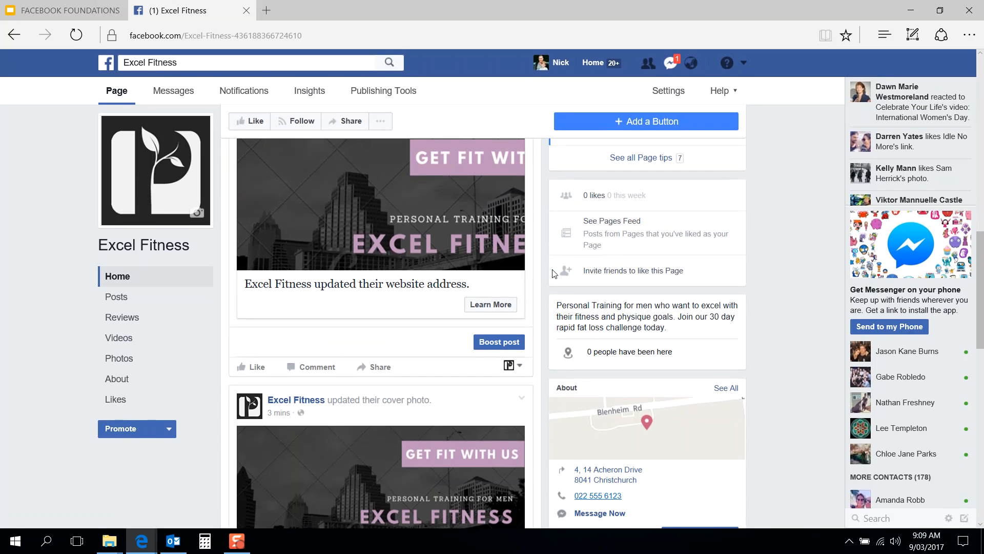
drag(666, 329, 558, 312)
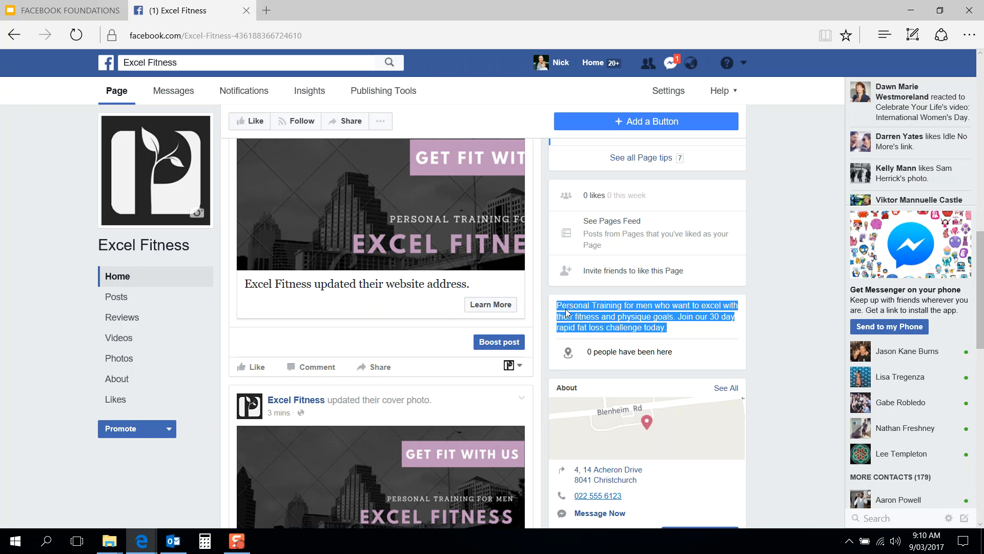
click(543, 304)
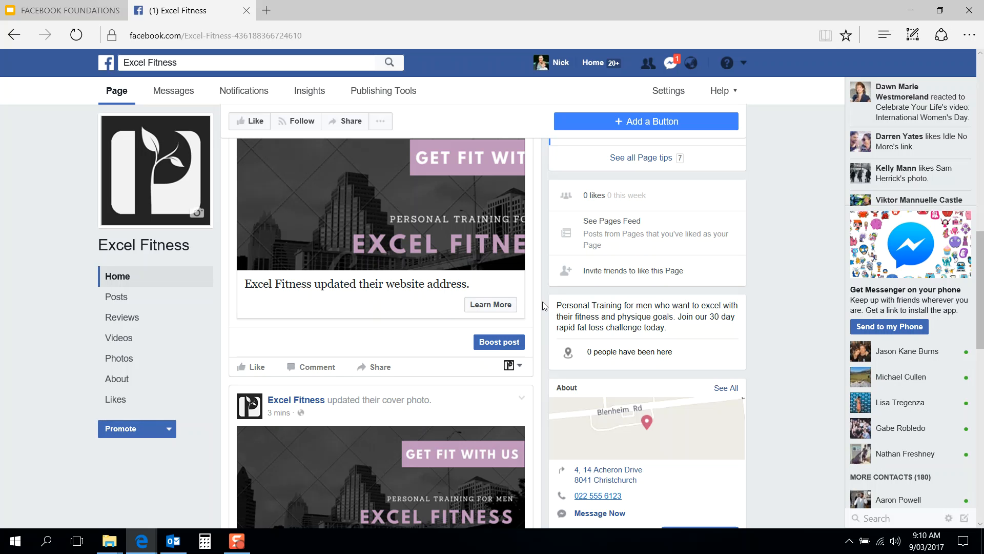
scroll(544, 306, up, 5)
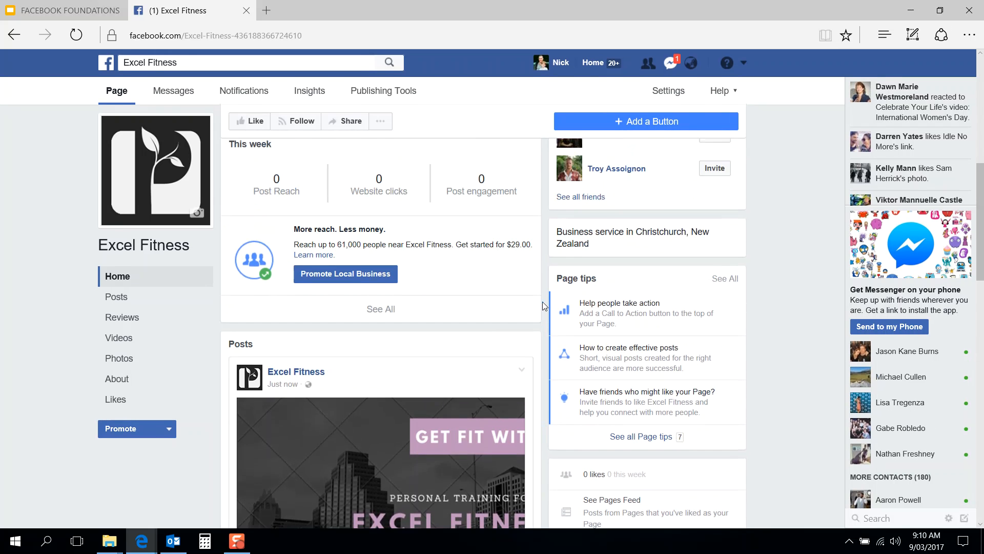
scroll(544, 306, down, 1)
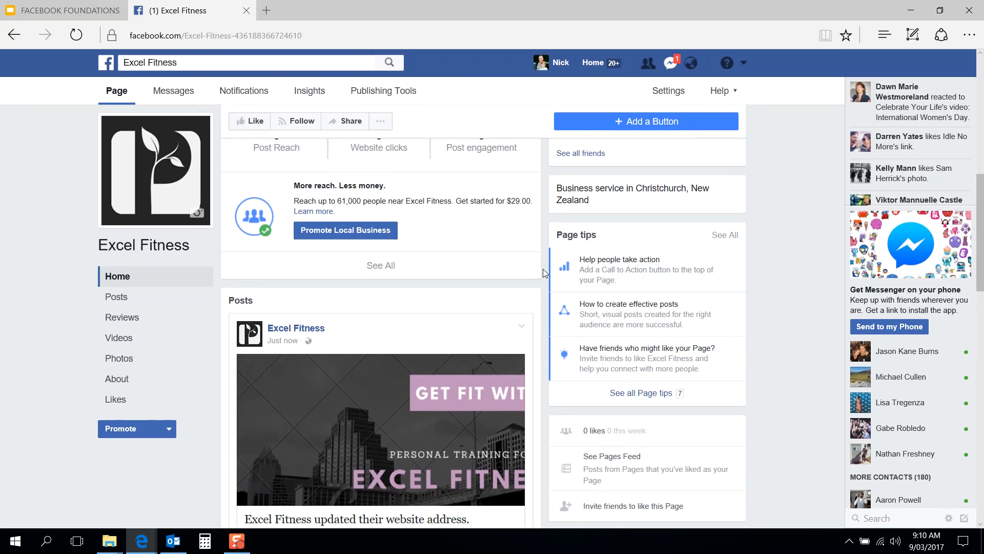
scroll(544, 273, up, 3)
scroll(545, 273, down, 5)
scroll(544, 273, up, 6)
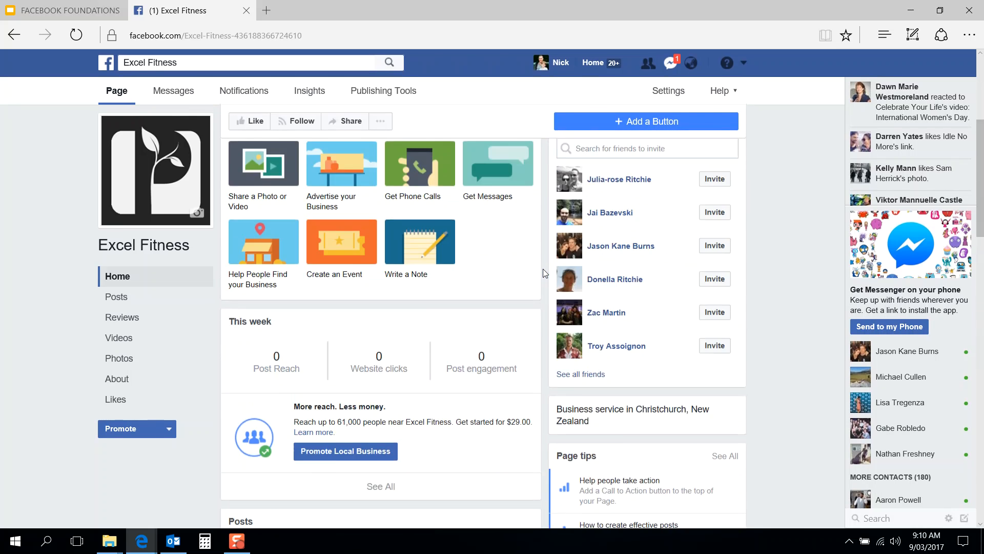
scroll(543, 269, up, 4)
scroll(560, 360, down, 4)
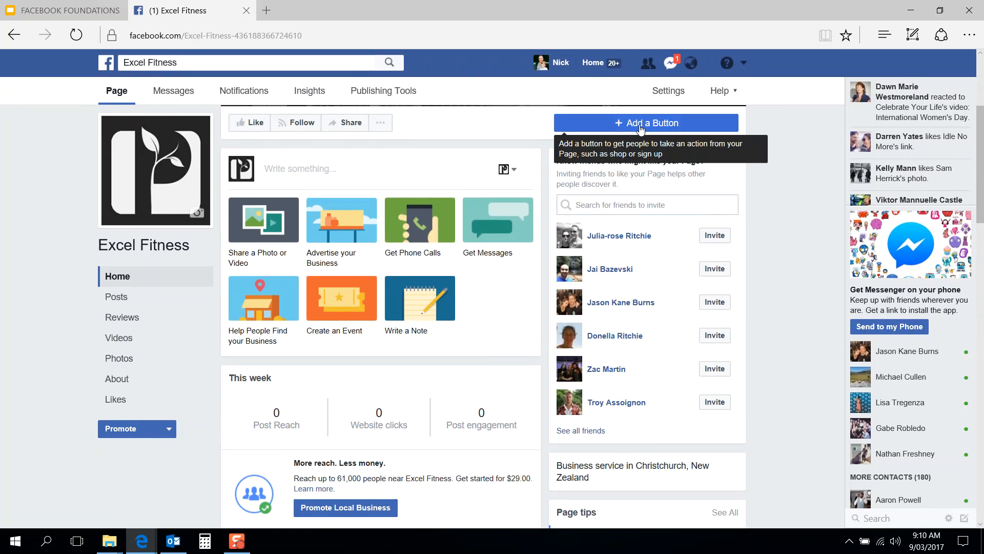
Step: Open the 'Add a Button' choices and compare the Get in Touch and Learn More button types
click(641, 125)
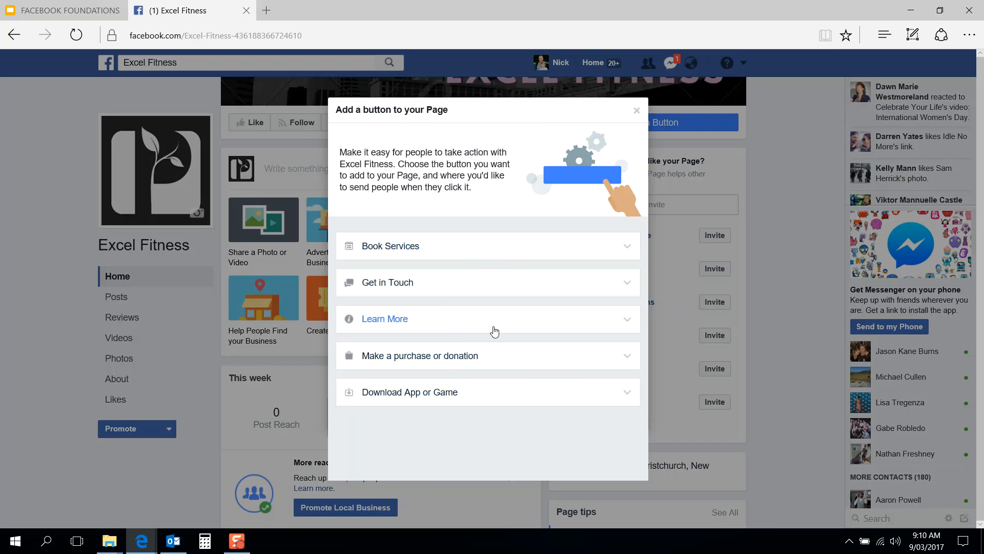
click(493, 291)
scroll(501, 359, down, 3)
scroll(501, 364, up, 3)
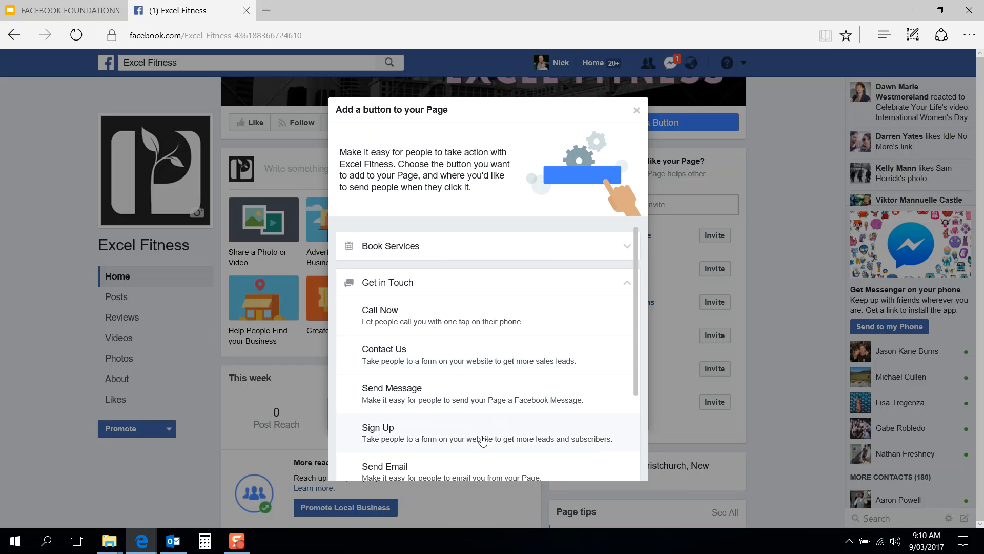
scroll(482, 441, down, 3)
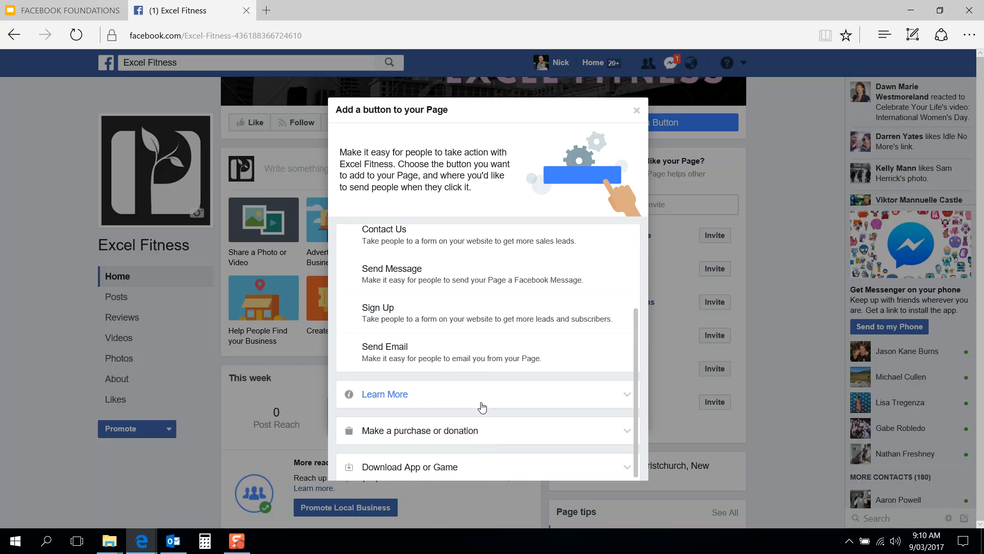
click(486, 400)
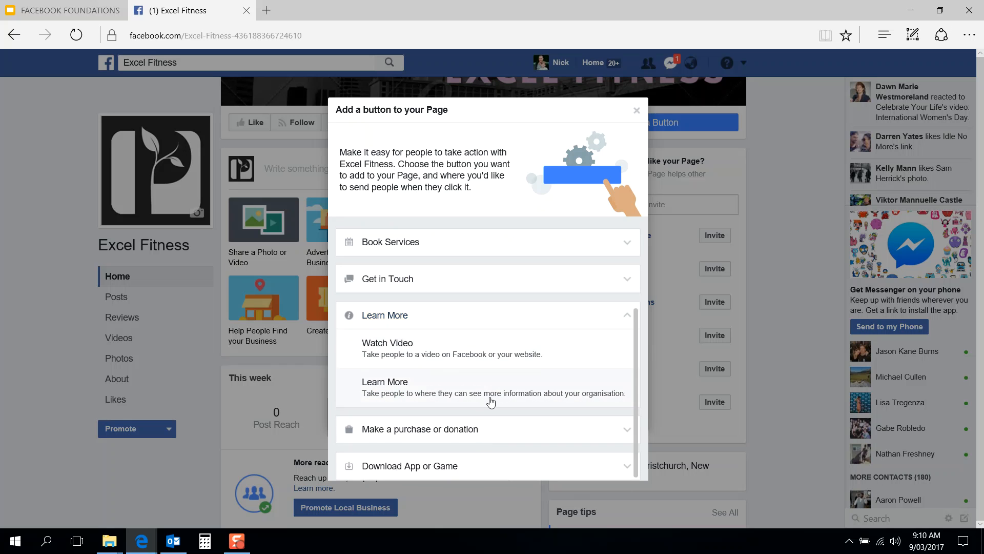
click(496, 282)
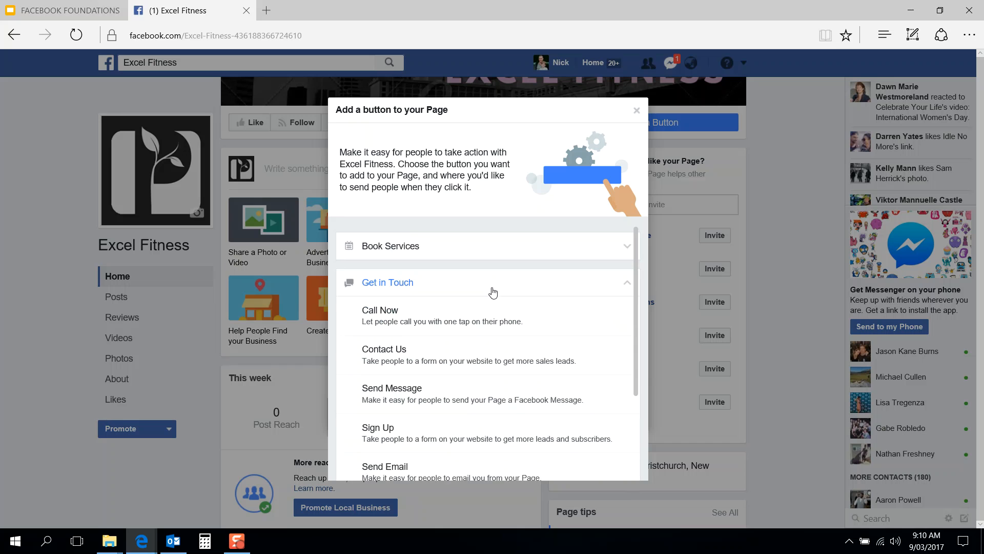
scroll(486, 328, down, 2)
click(487, 334)
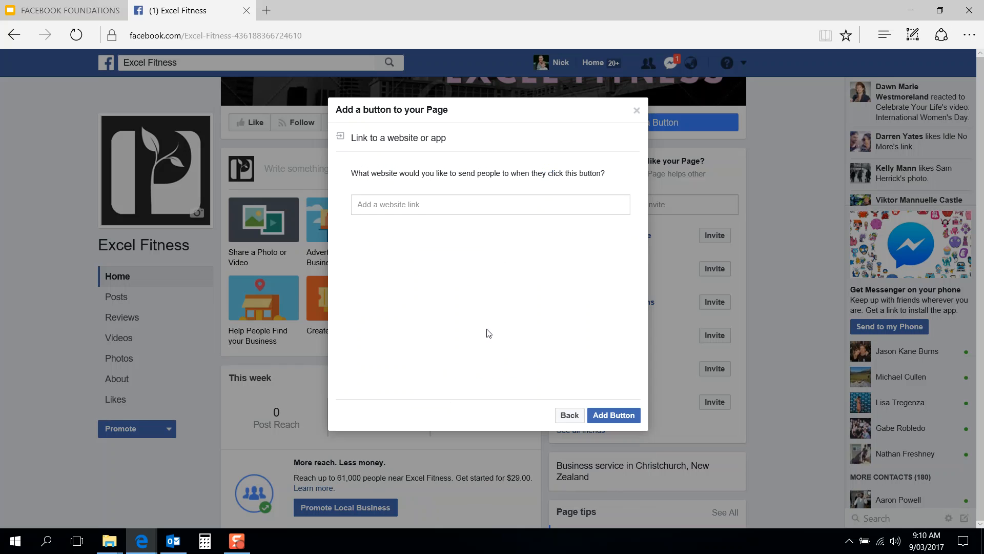
click(444, 203)
text(www.excelfitness.com/30day)
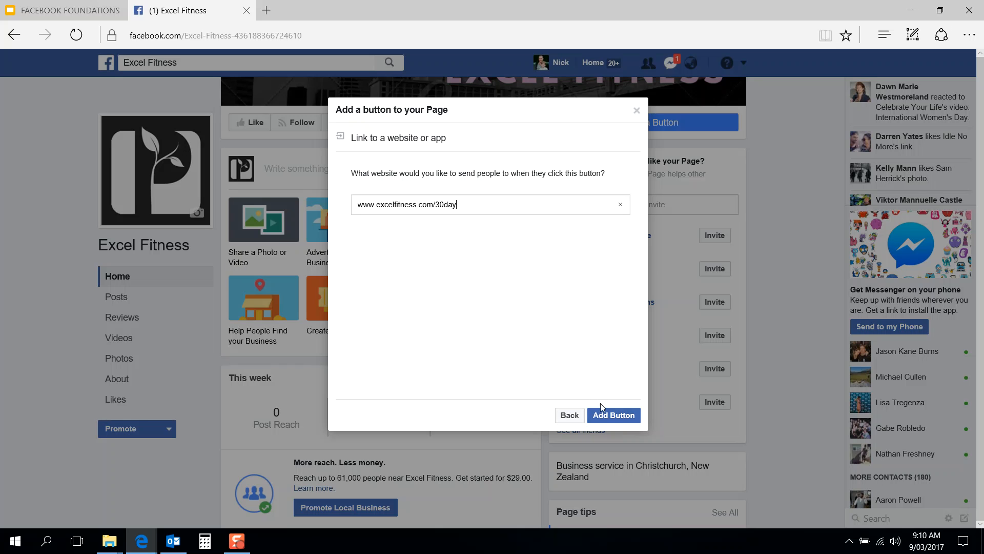
click(609, 415)
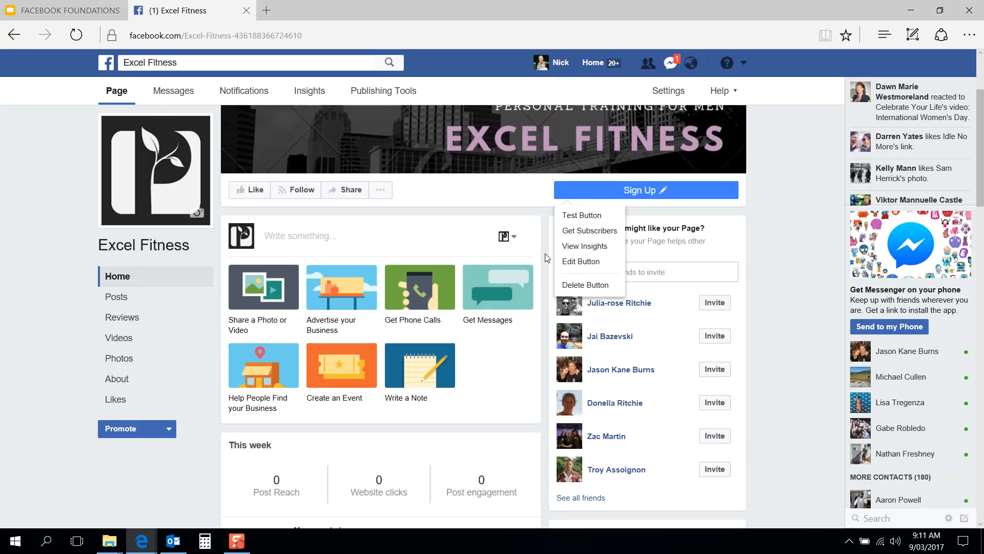
scroll(543, 272, down, 2)
scroll(544, 272, up, 3)
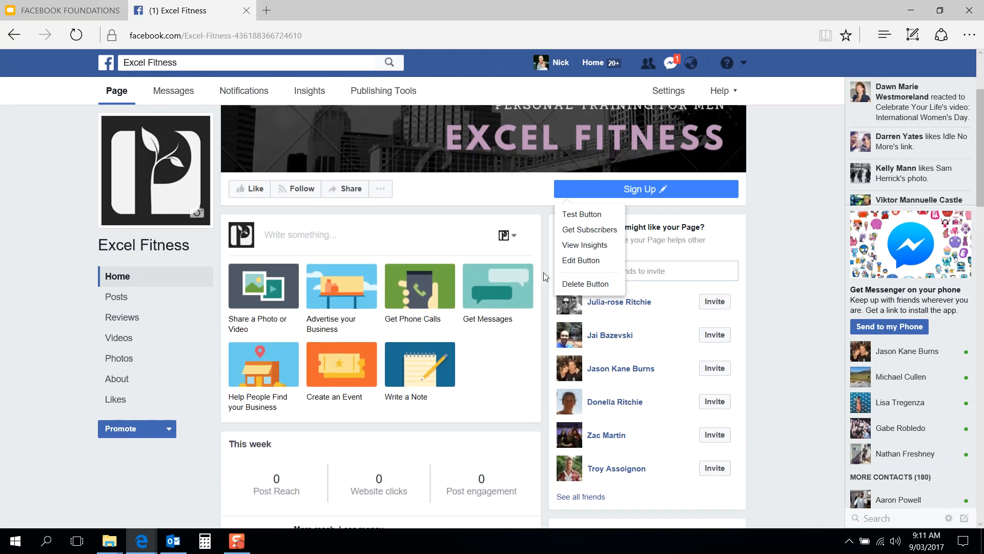
scroll(543, 272, down, 3)
scroll(543, 273, up, 4)
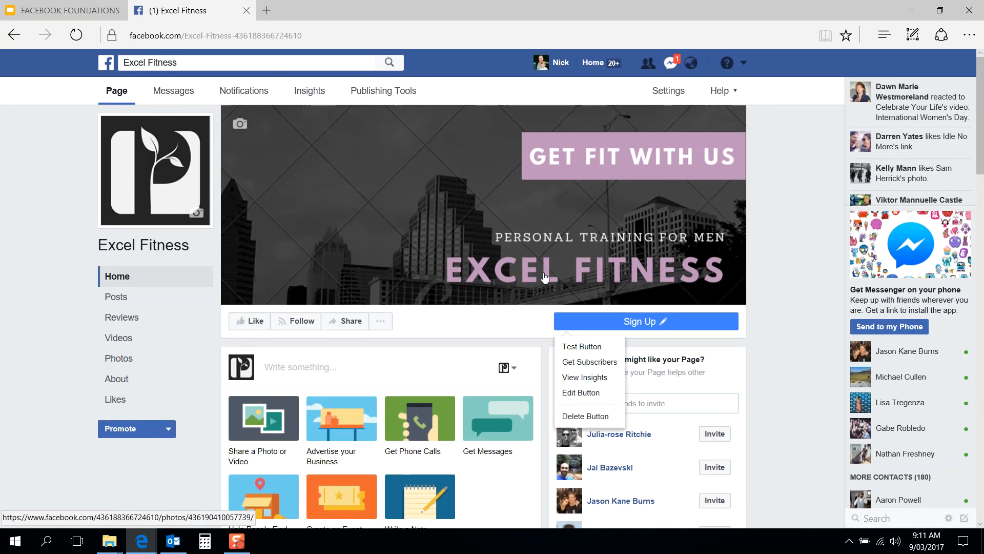
scroll(544, 272, down, 4)
scroll(544, 272, up, 4)
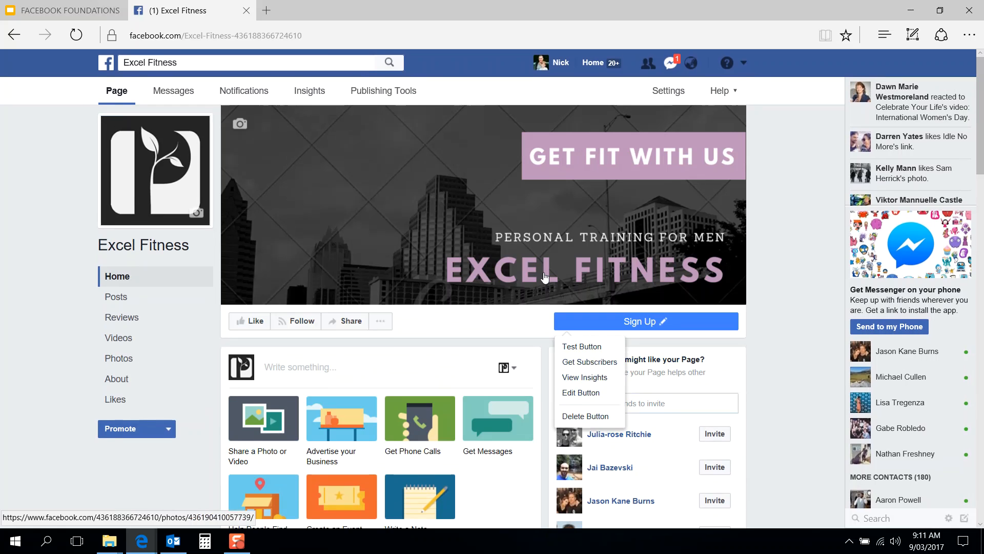
click(376, 322)
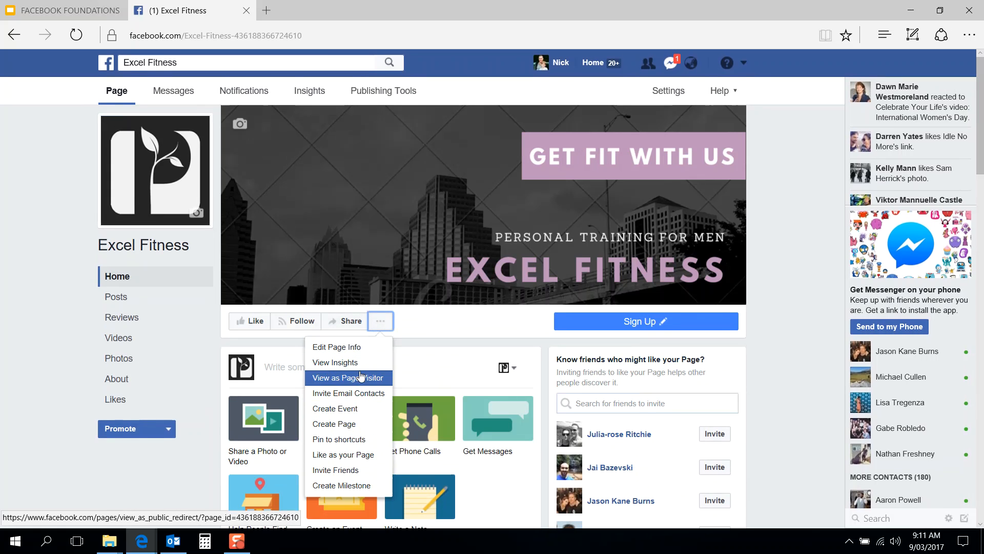
click(367, 349)
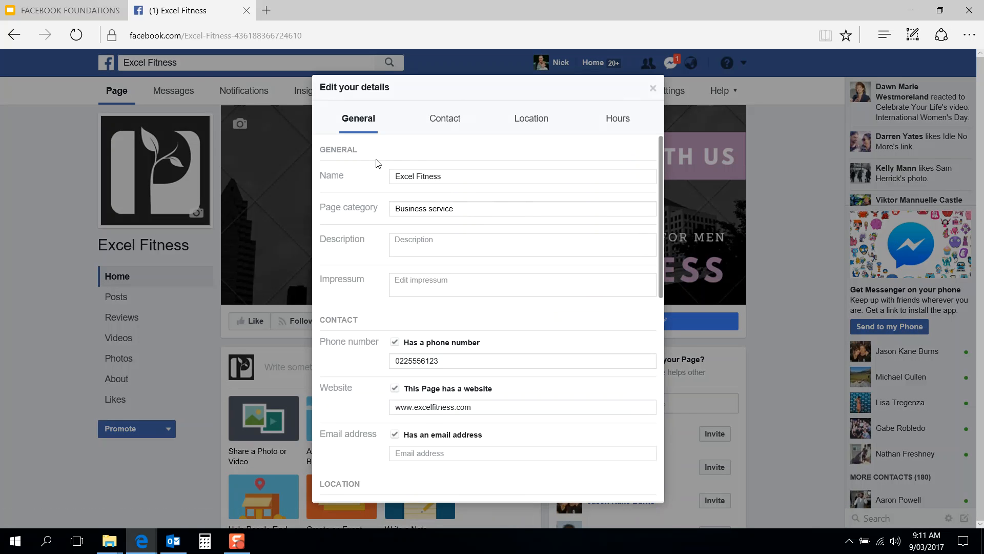
scroll(374, 254, down, 1)
click(437, 203)
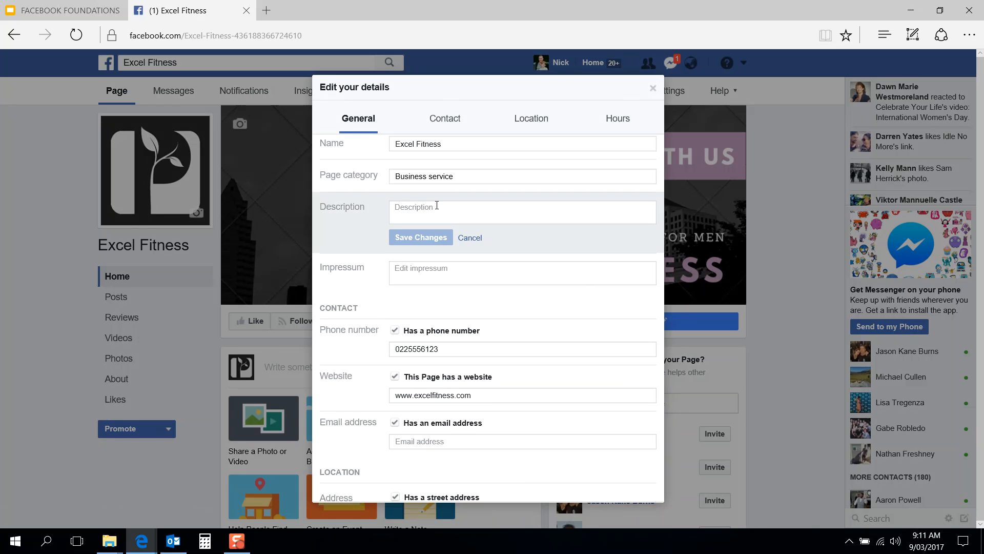
click(464, 237)
scroll(378, 271, down, 3)
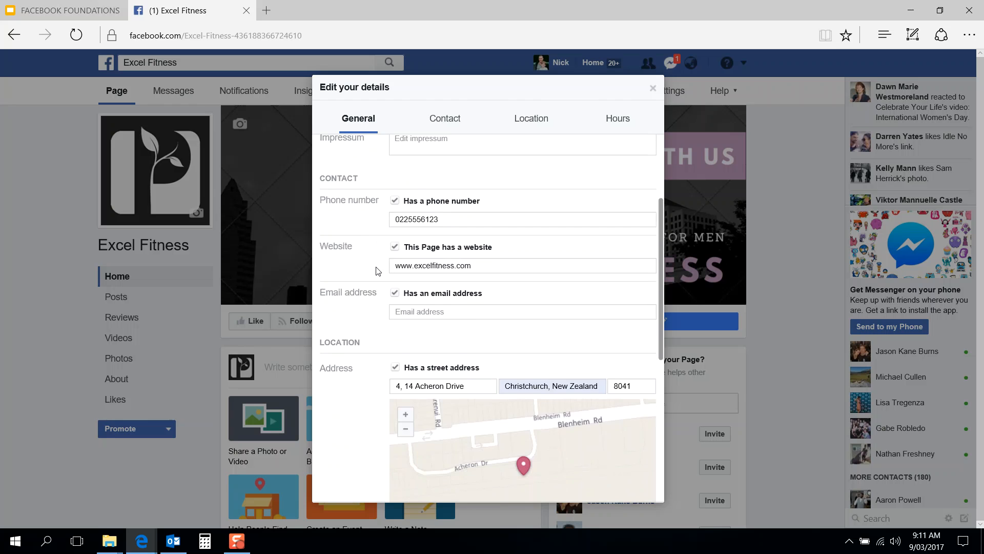
scroll(381, 309, down, 2)
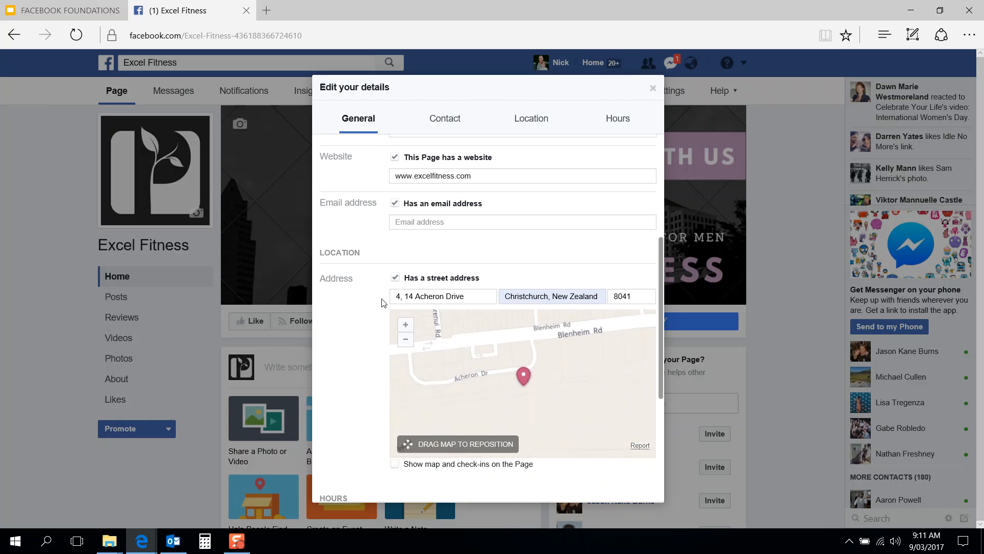
scroll(372, 302, down, 2)
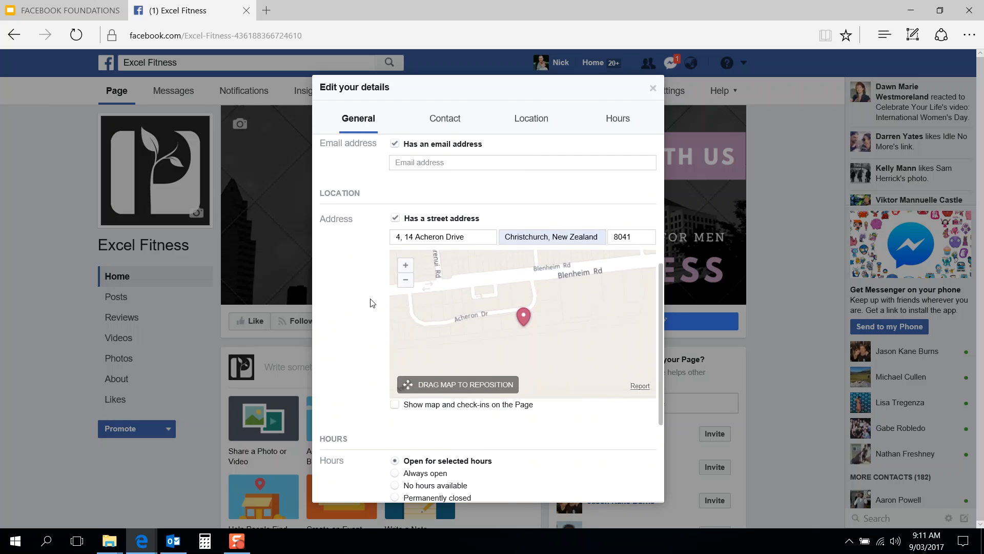
scroll(373, 302, down, 3)
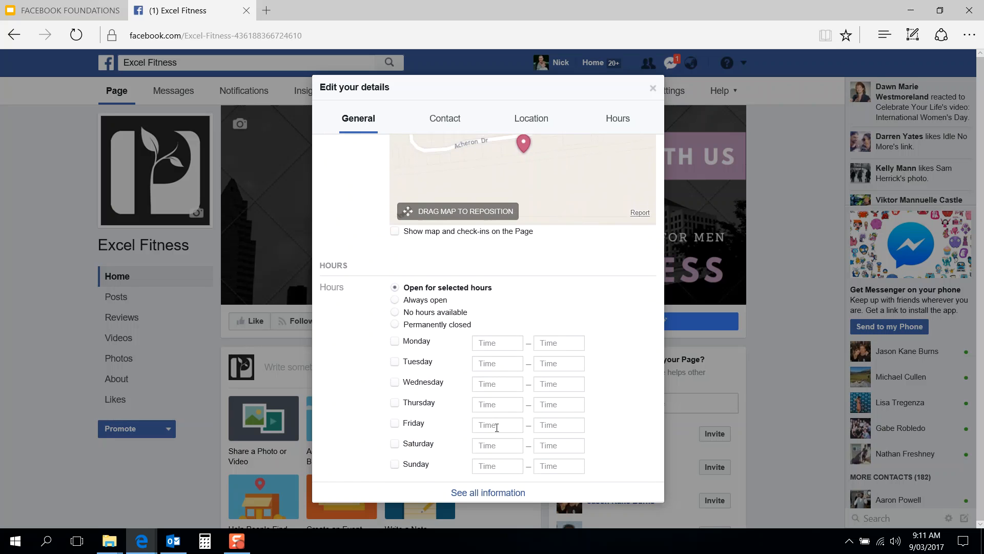
scroll(376, 350, up, 6)
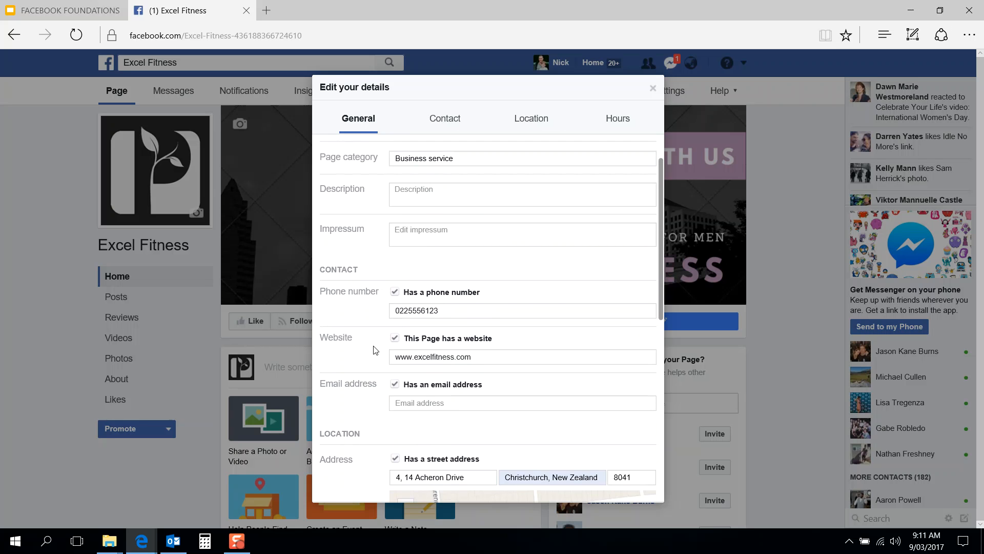
scroll(376, 351, up, 1)
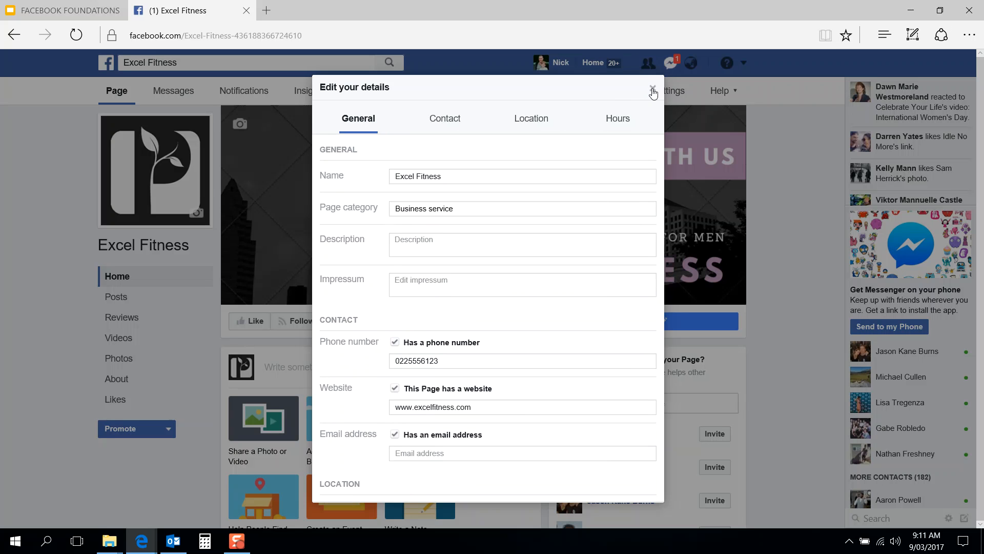
click(501, 290)
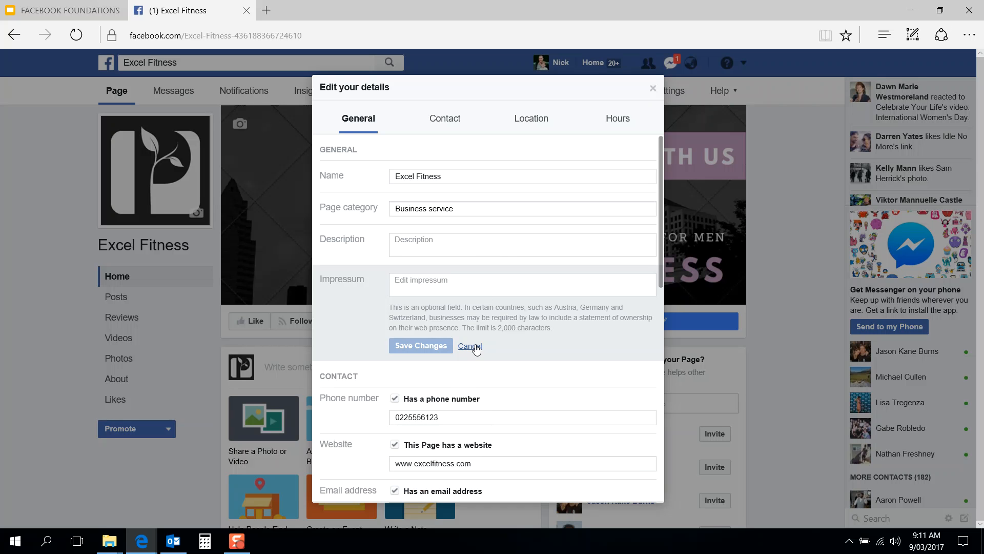
click(470, 345)
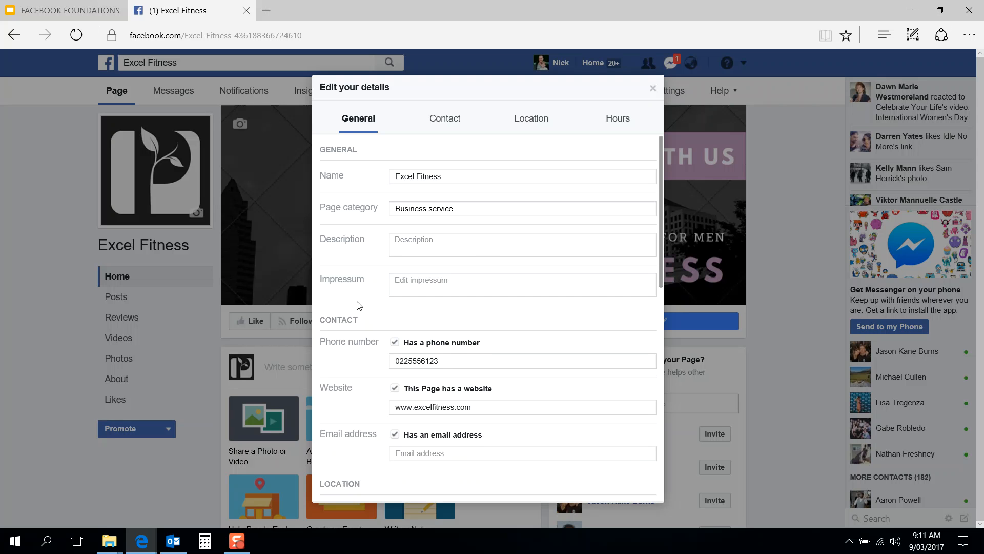
click(654, 89)
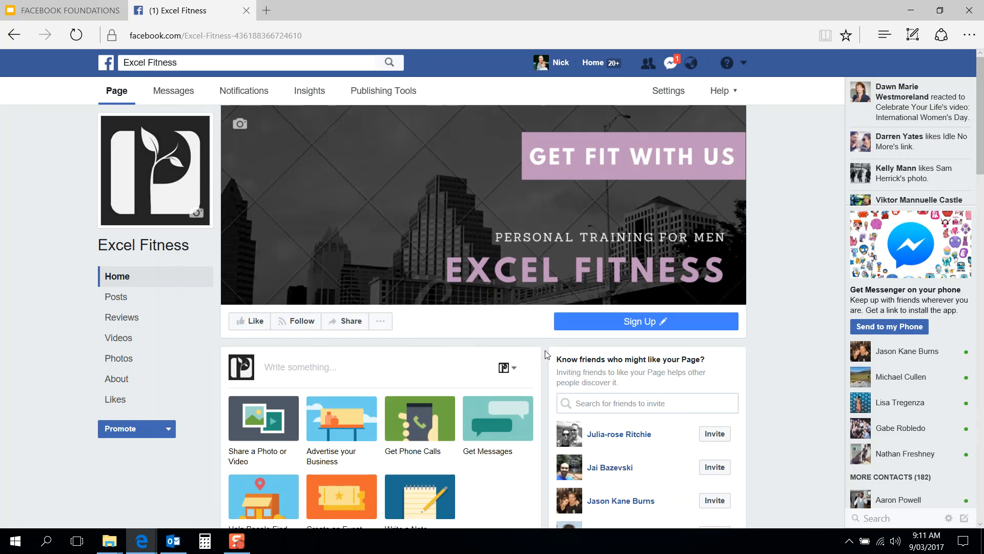
Step: Flip between Edge and the Google Slides presentation from the taskbar
key(alt+Tab)
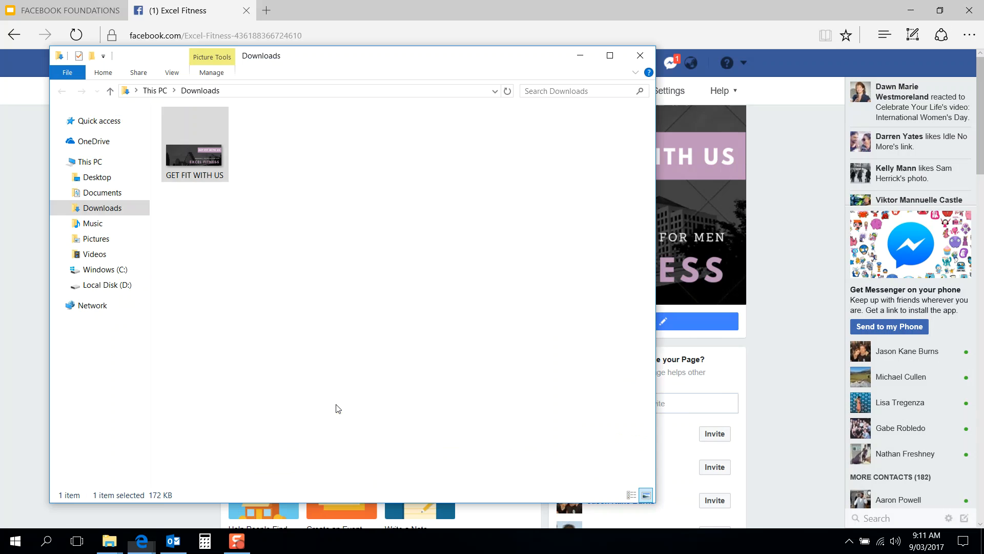
key(alt+Tab)
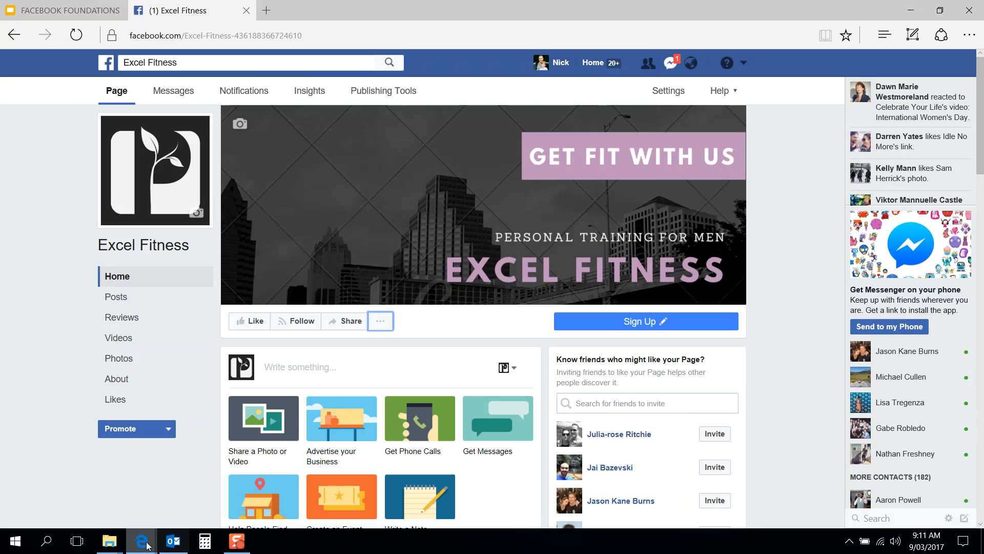
mouse_move(142, 541)
click(188, 500)
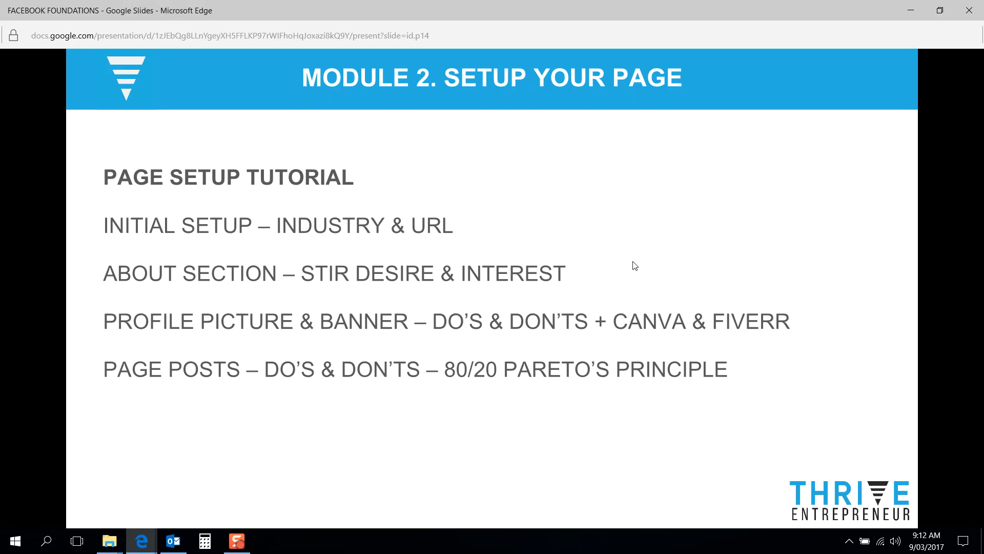
Step: Check the Excel Fitness page's published description and contact details, then go back to Google Slides
key(alt+Tab)
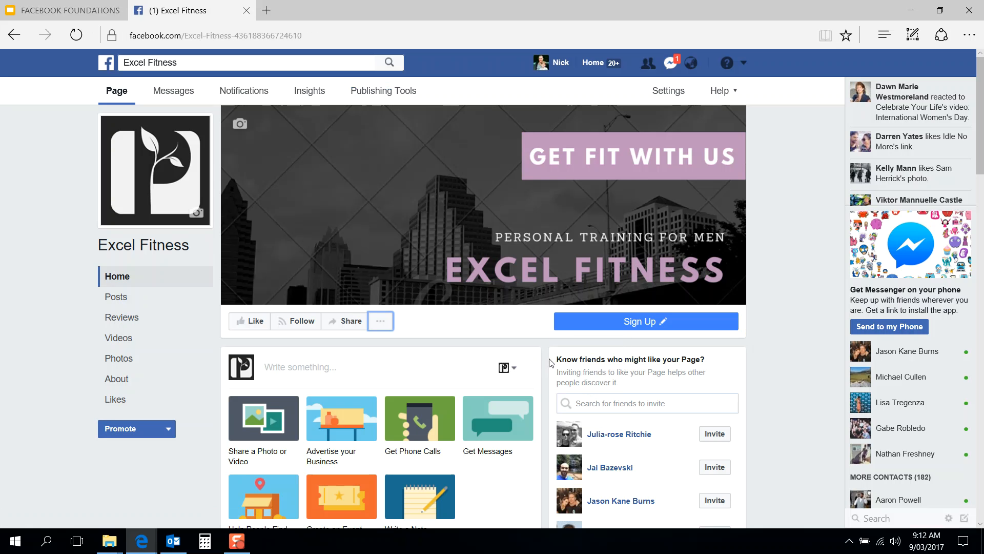
scroll(547, 368, down, 10)
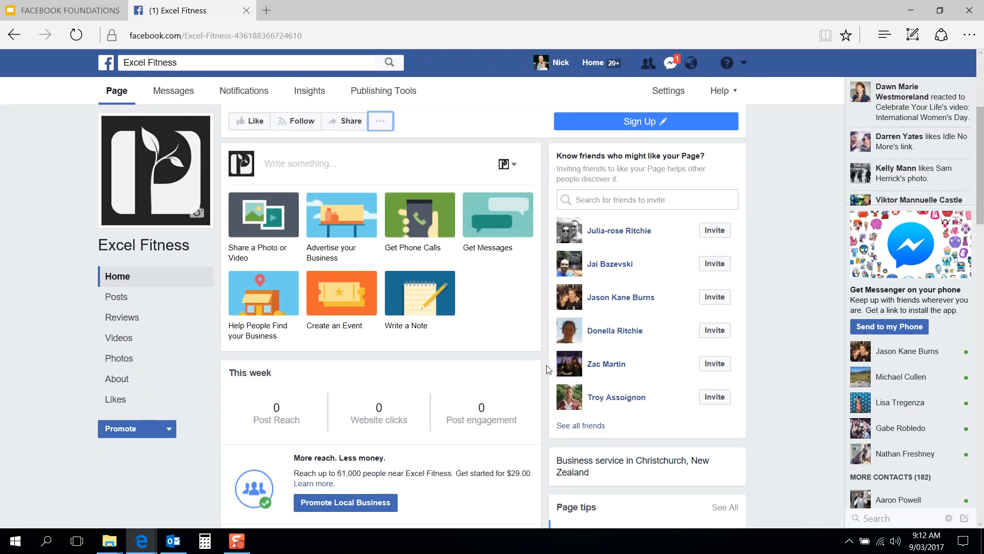
scroll(546, 365, down, 6)
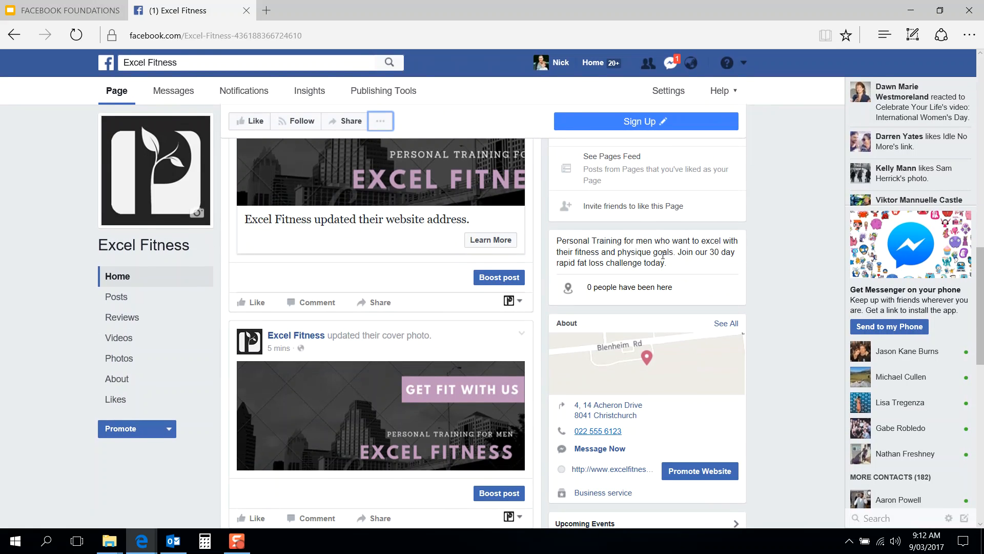
drag(678, 265, 559, 240)
click(561, 240)
key(alt+Tab)
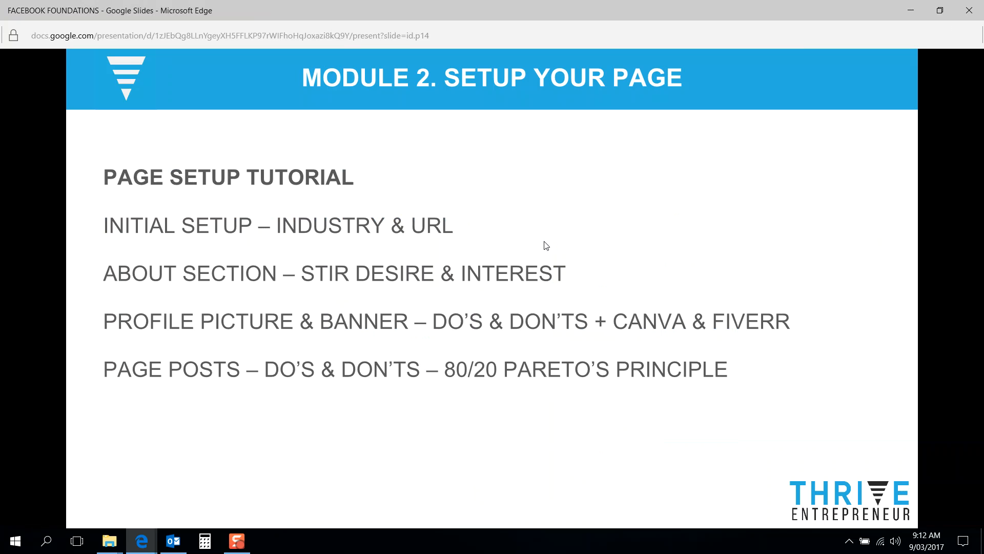
Step: Go back to Edge and scroll up to the GET FIT WITH US cover and Sign Up button
key(alt+Tab)
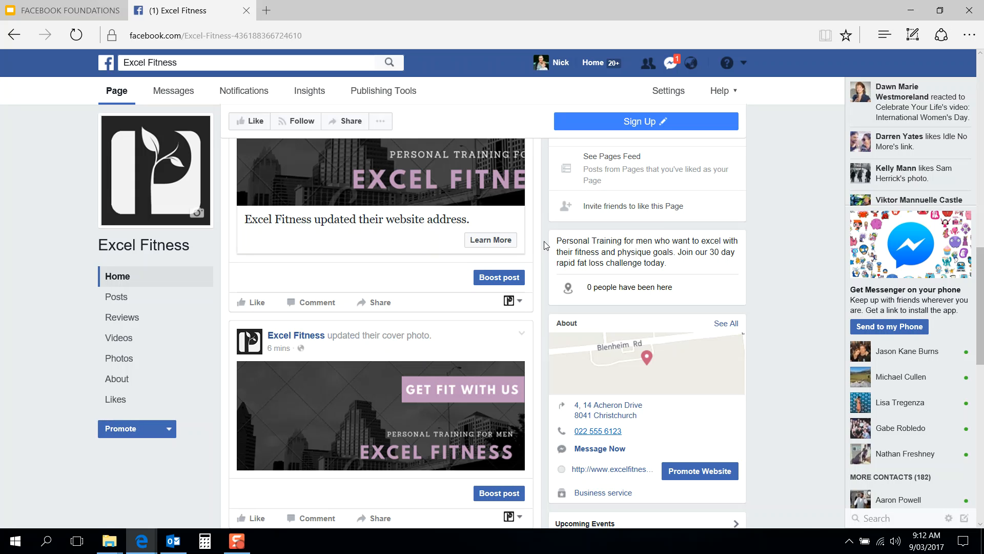
key(alt+Tab)
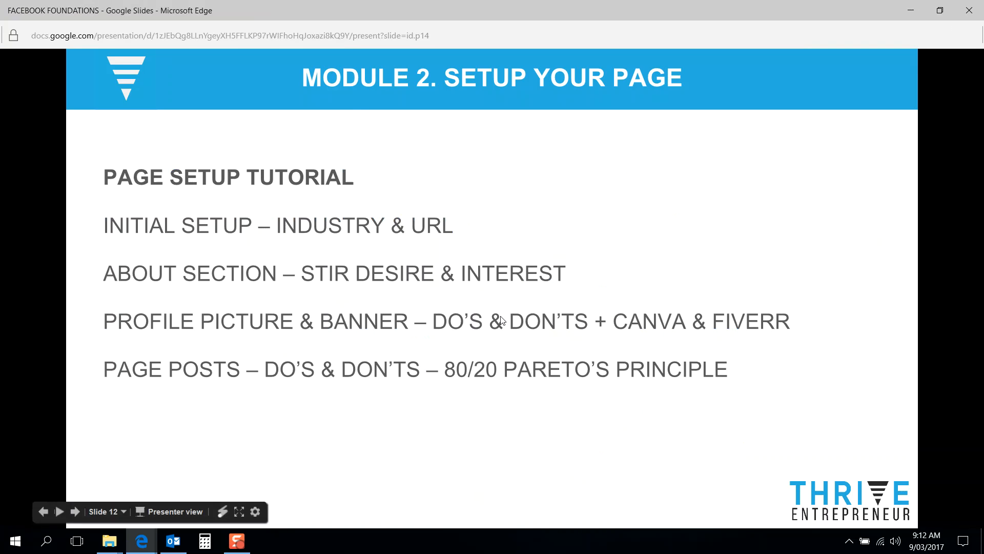
key(alt+Tab)
scroll(533, 302, up, 15)
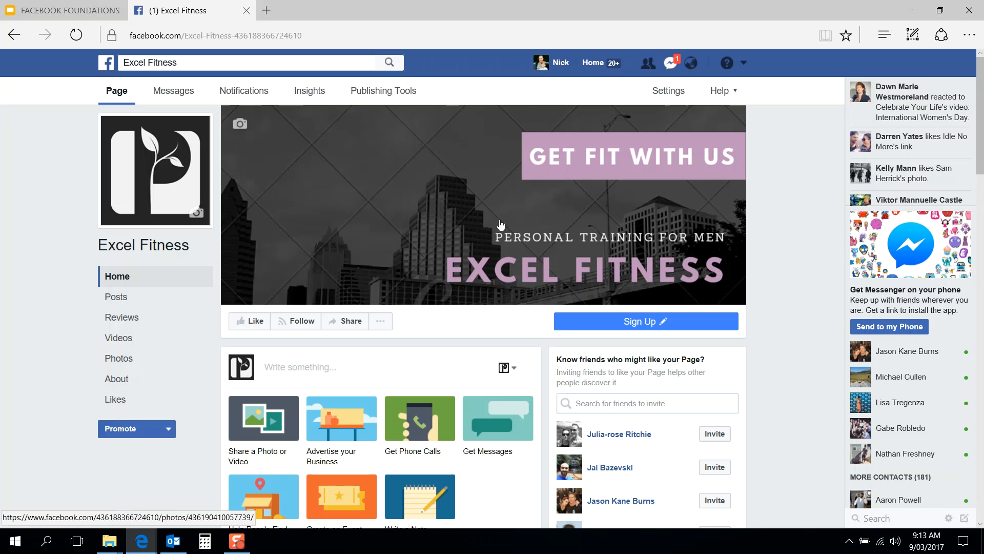
Step: Show the Module 2 SETUP YOUR PAGE slide full screen, with its topics from Initial Setup to Page Posts
scroll(549, 369, down, 6)
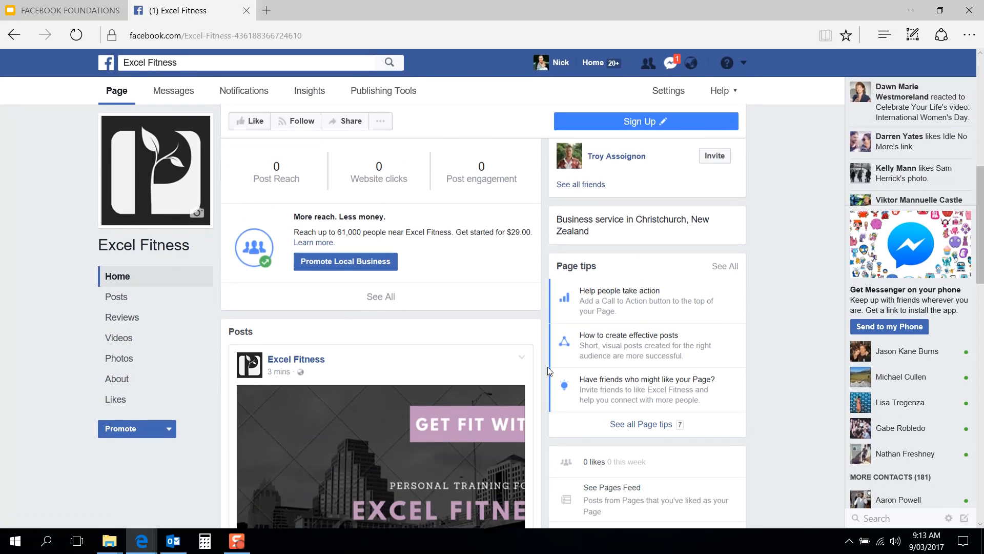
scroll(548, 369, up, 7)
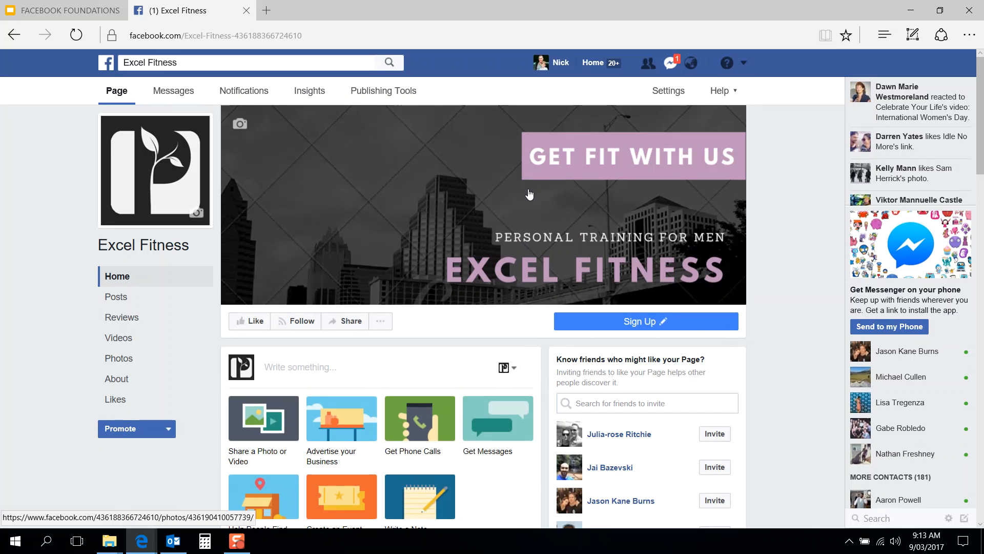
key(alt+Tab)
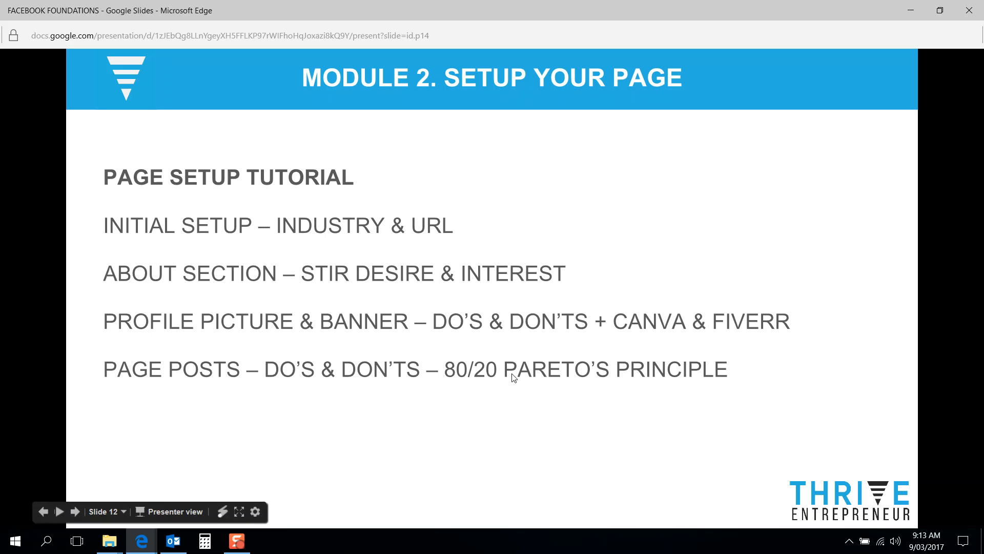
click(238, 512)
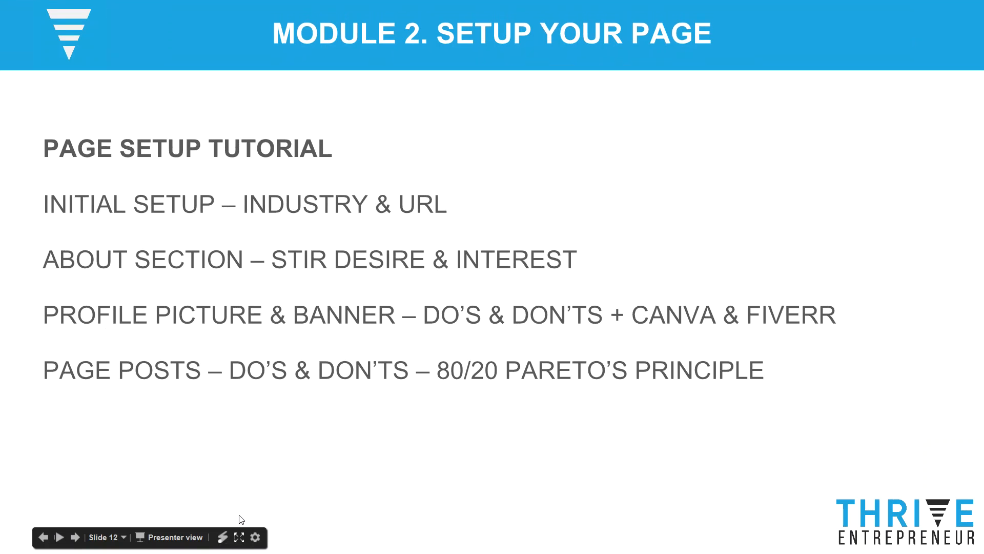